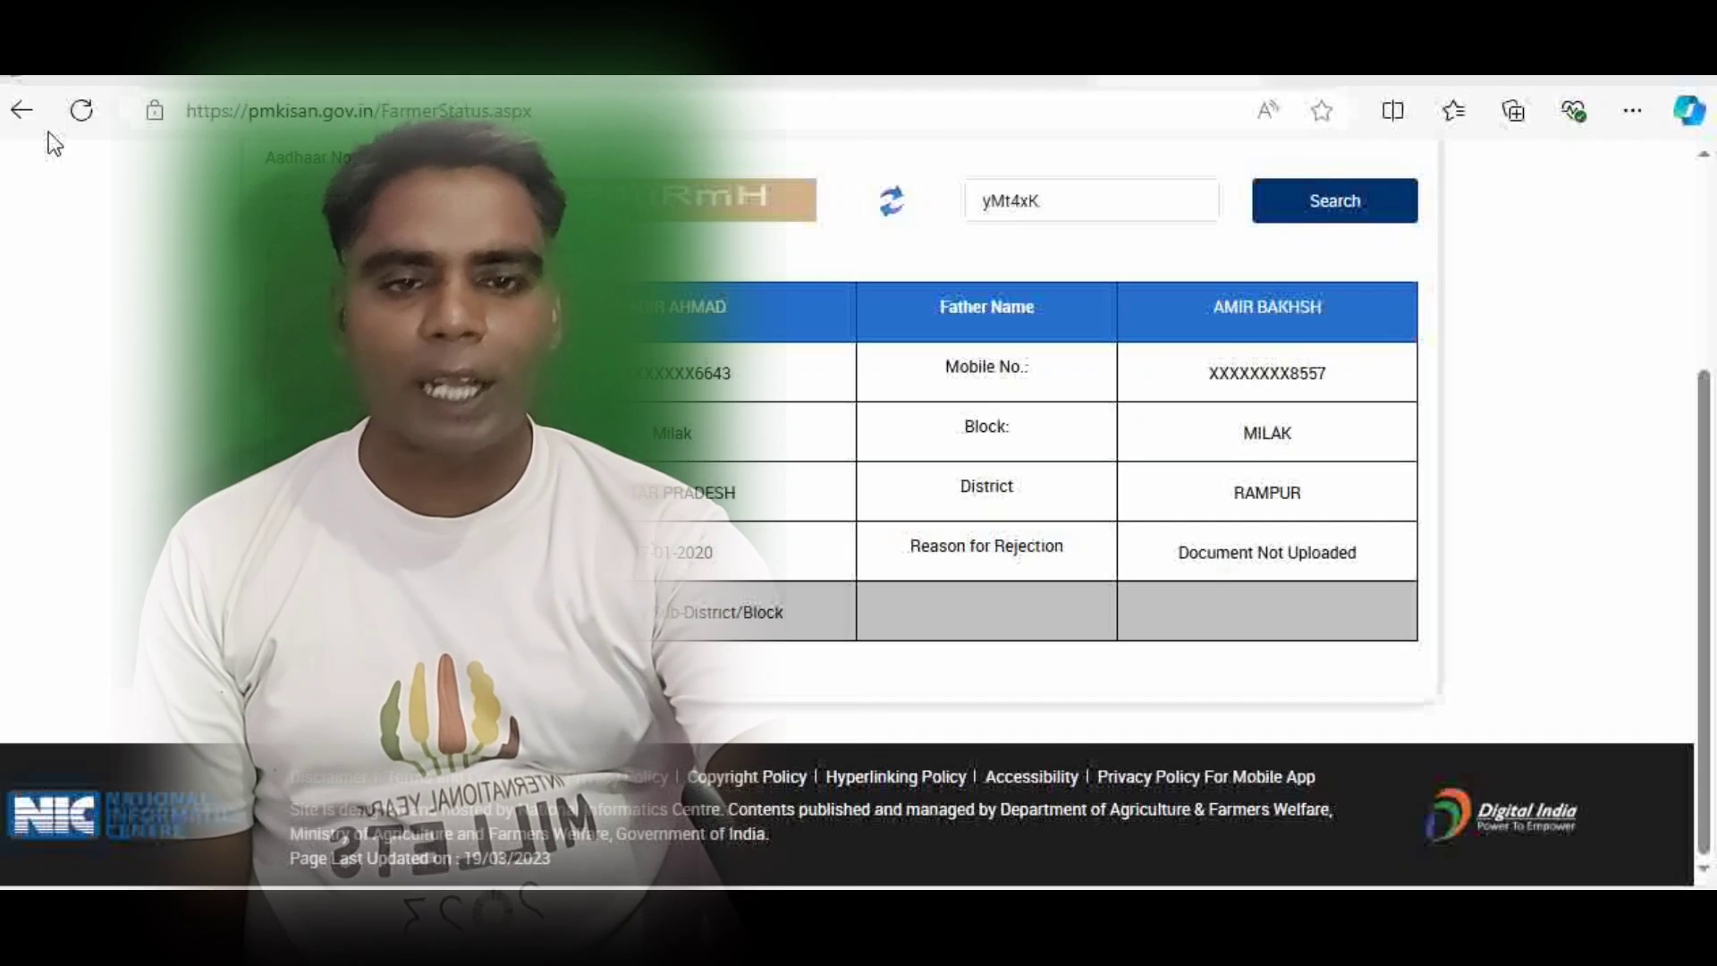
# Step: Return from the status results to the PM Kisan home page and scroll down to the service tiles
pyautogui.moveTo(1708, 429); pyautogui.dragTo(1709, 424)
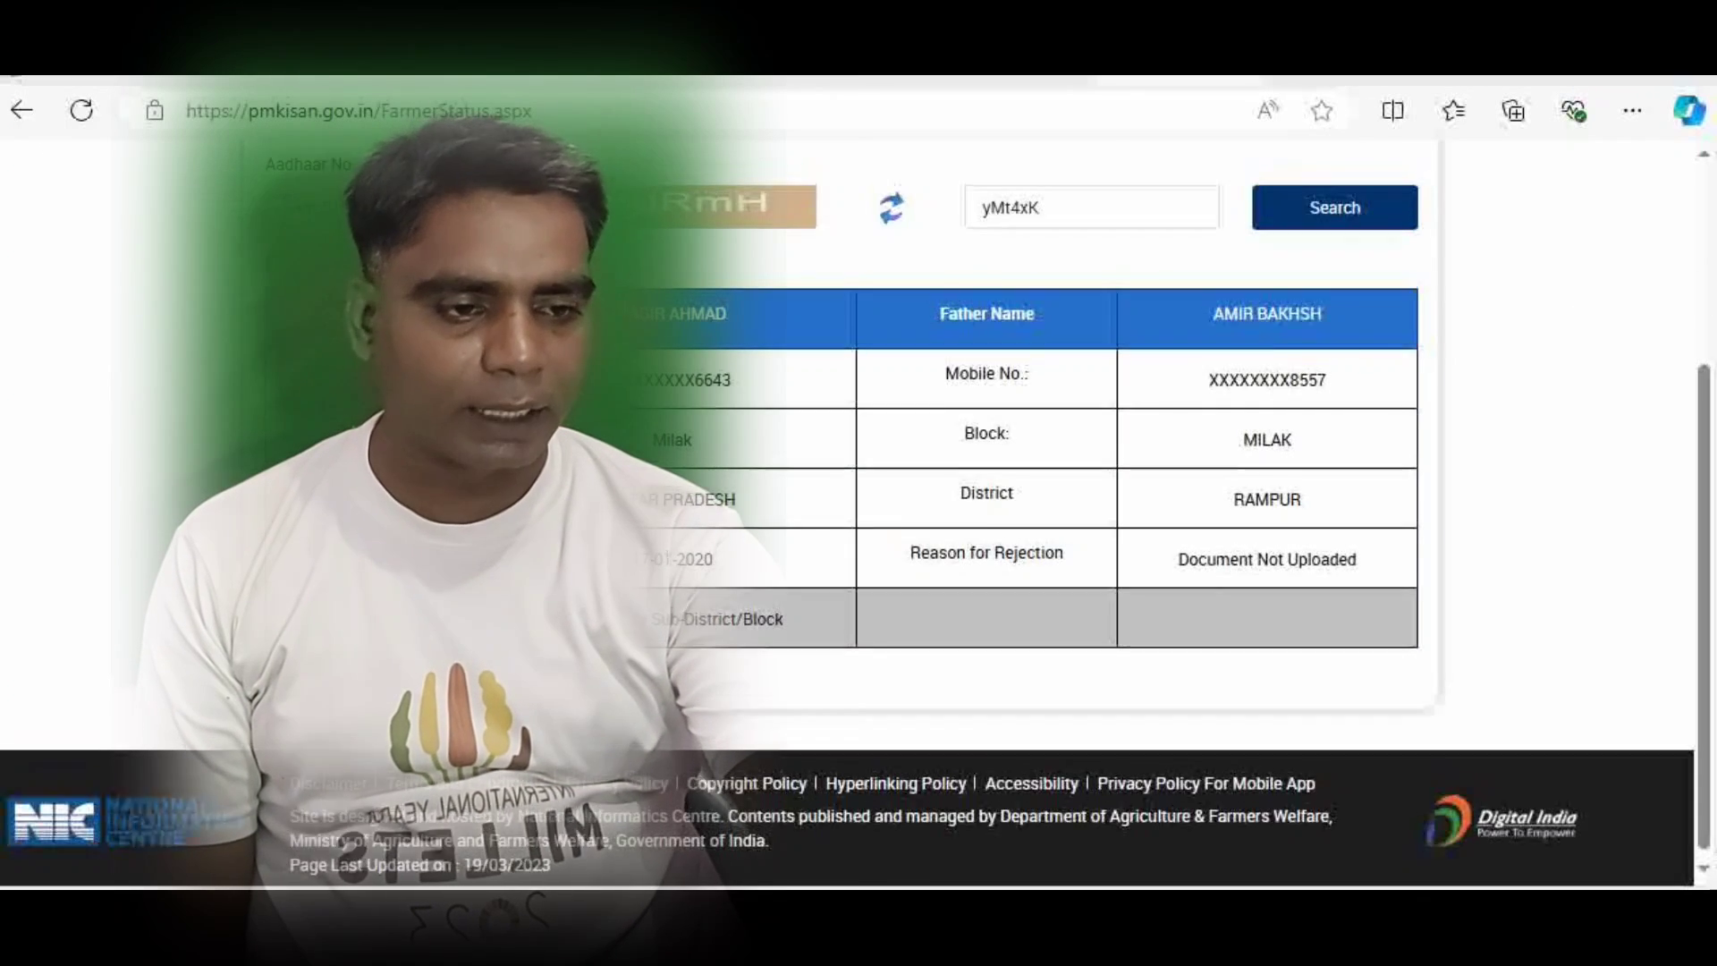
pyautogui.scroll(3, 1581, 309)
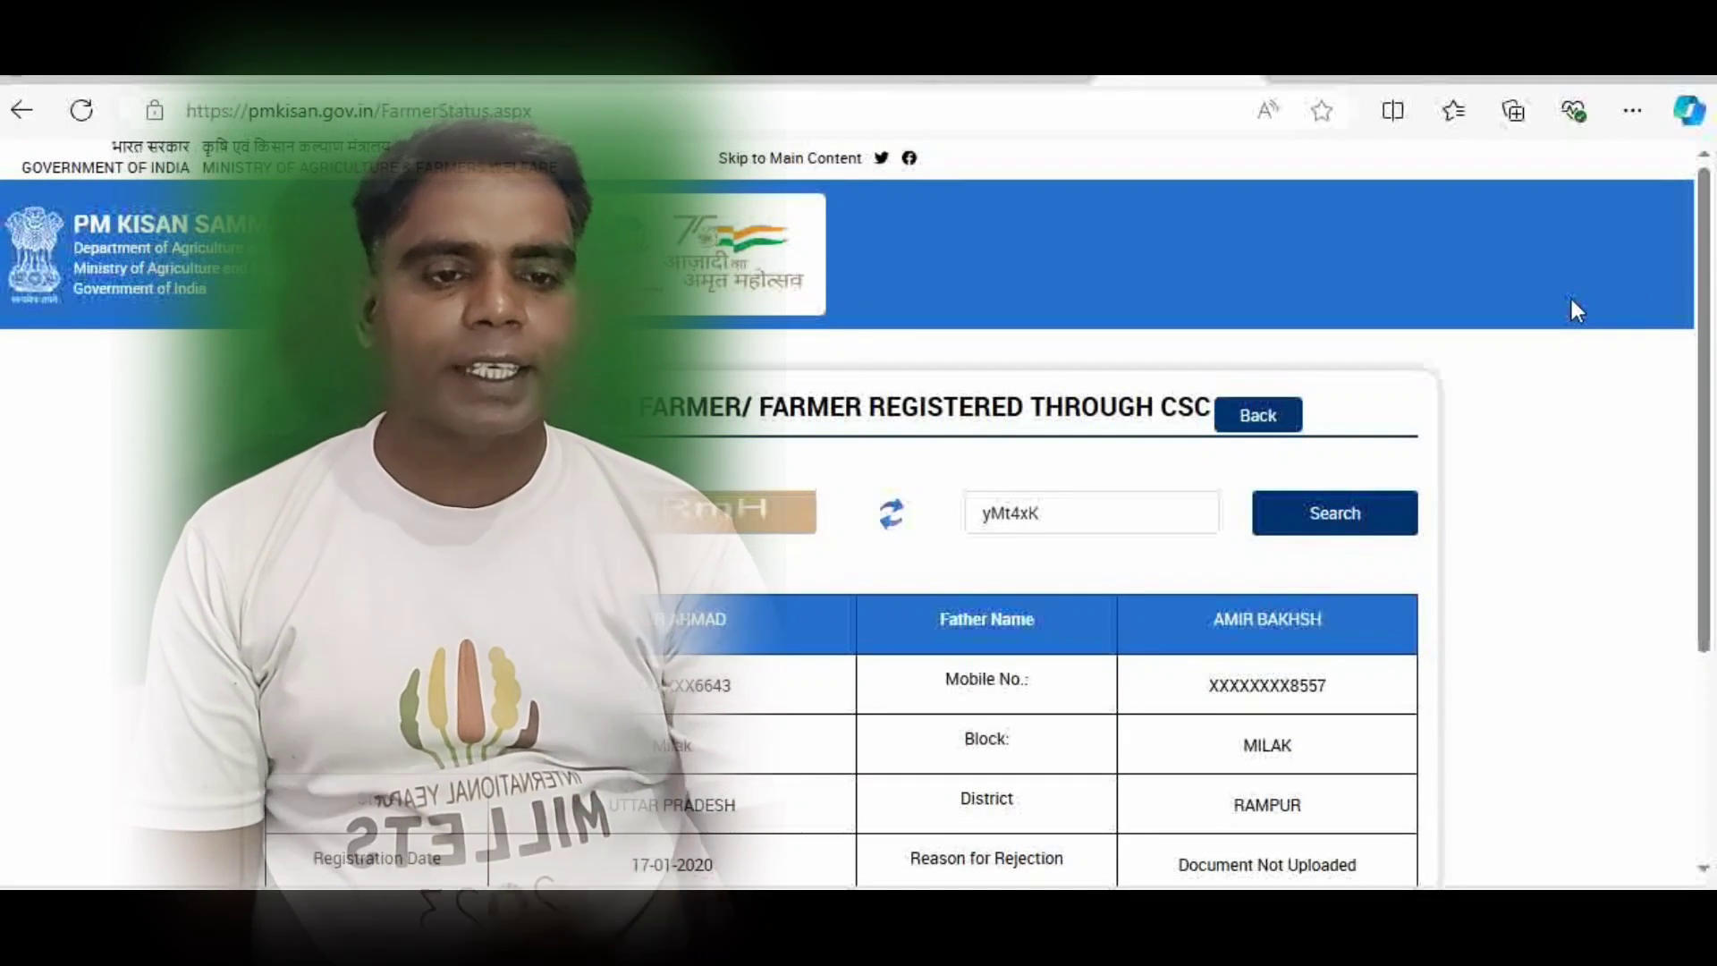
pyautogui.click(1263, 427)
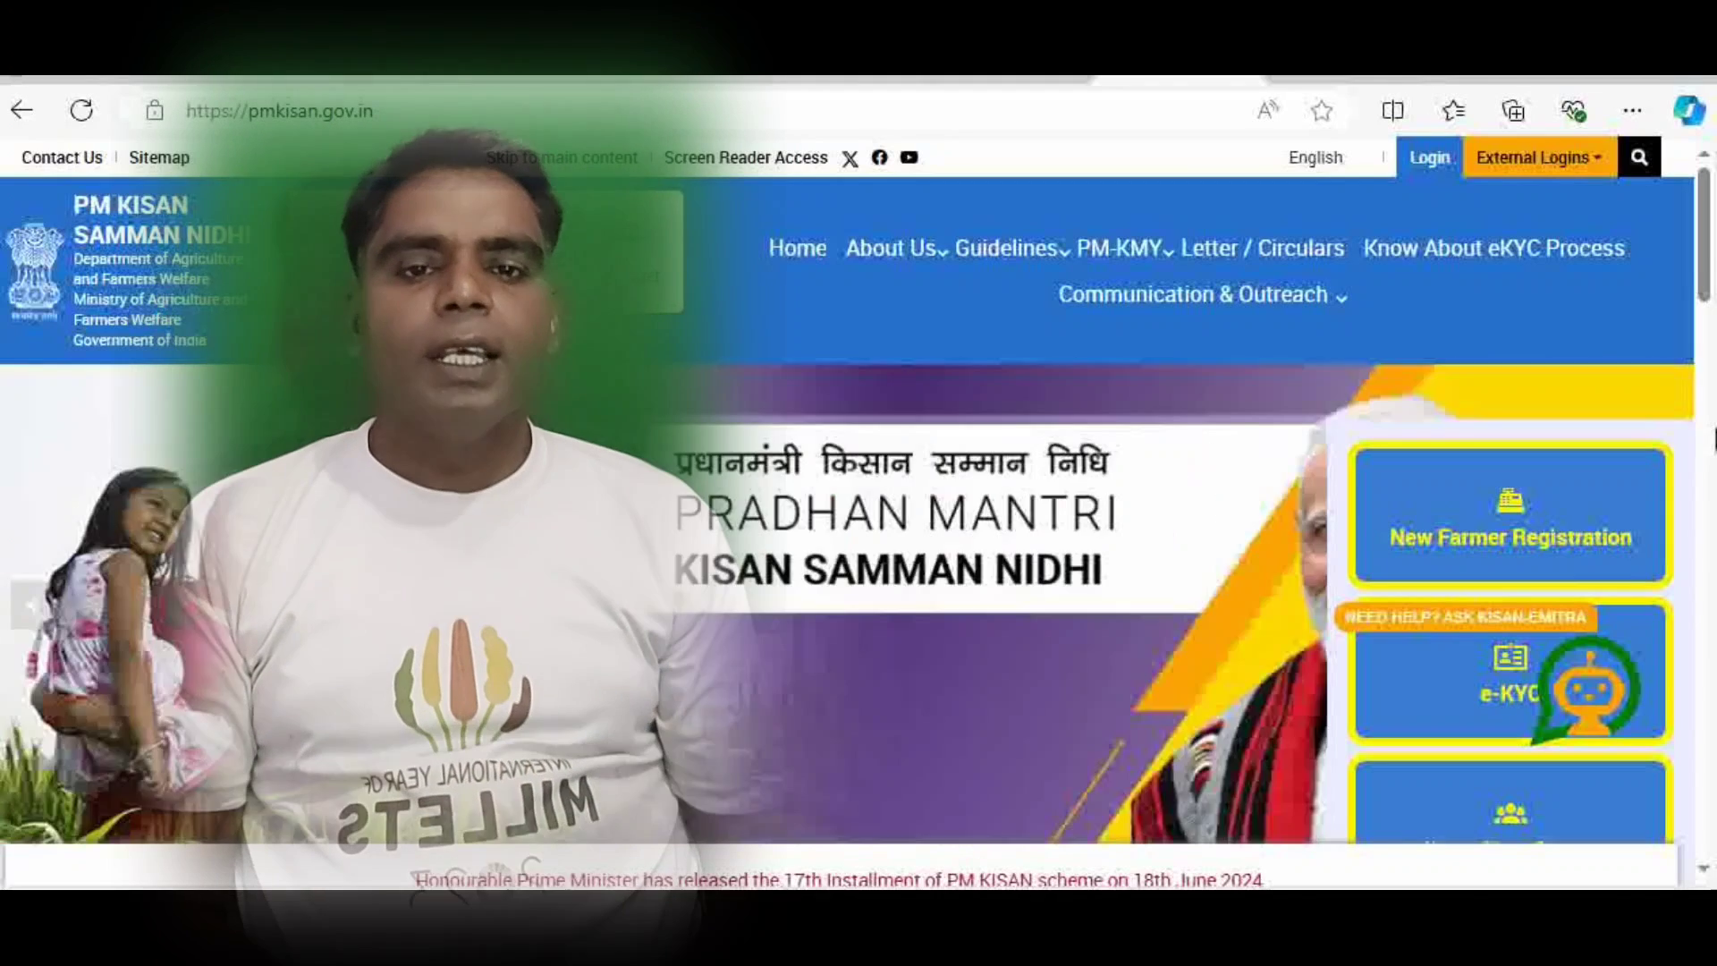
pyautogui.scroll(-15, 1288, 566)
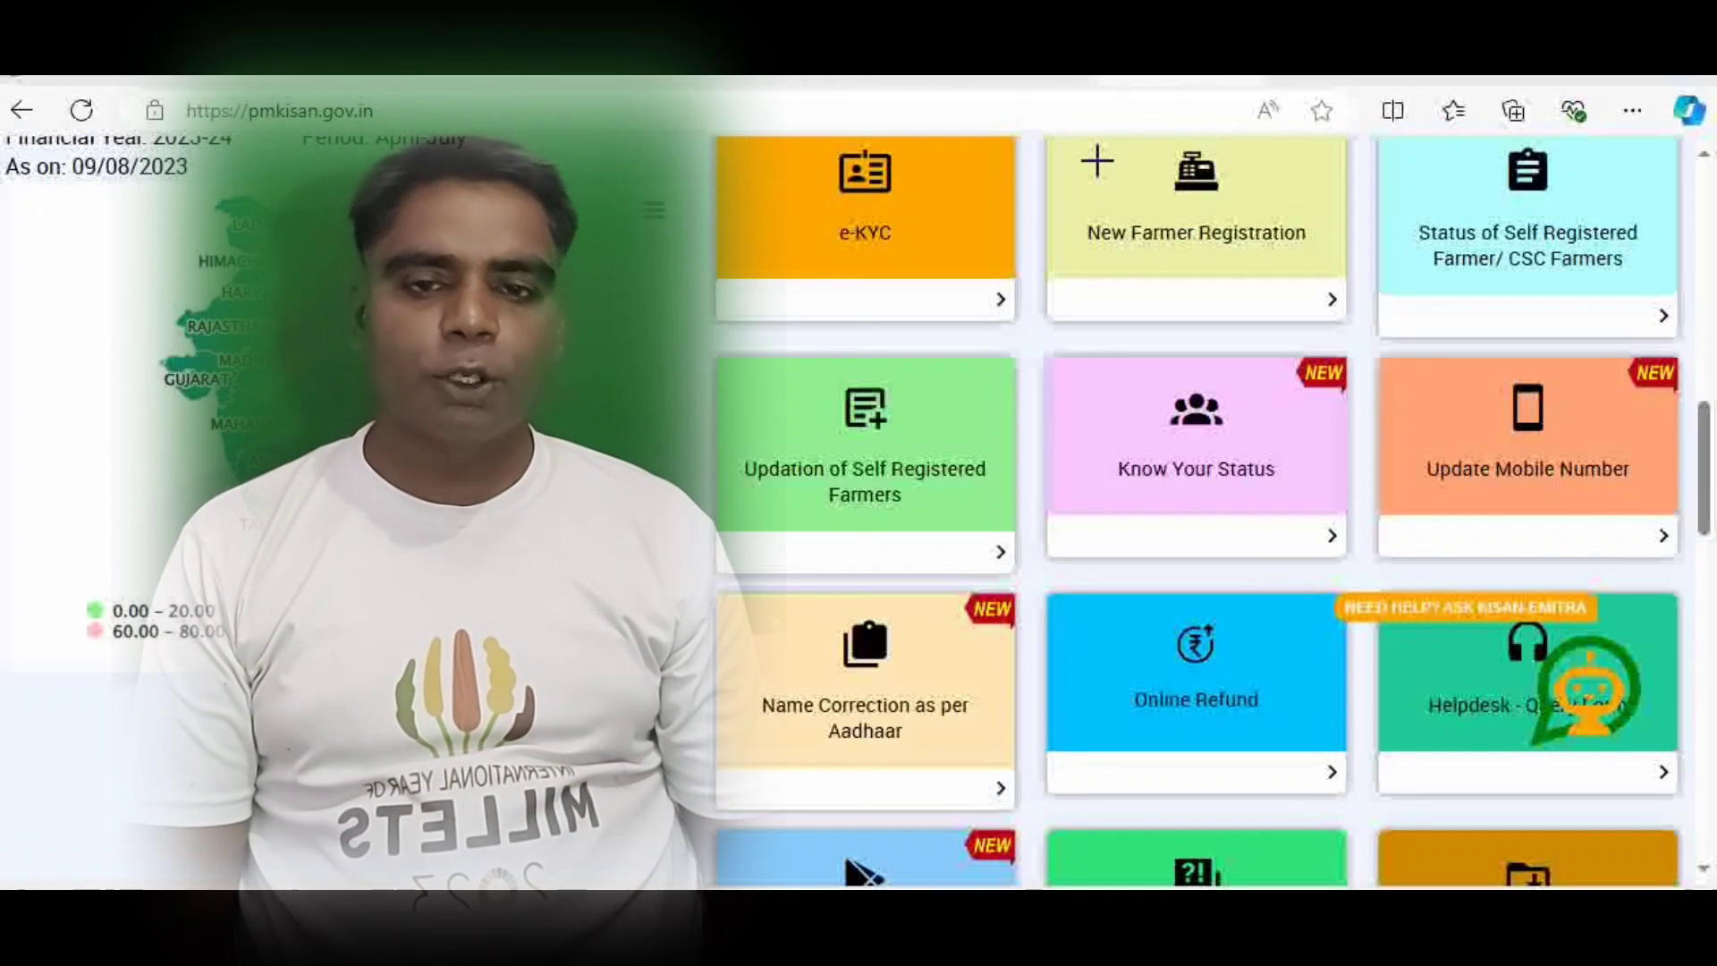
# Step: Highlight the New Farmer Registration and self-registered/CSC farmer status tiles, then clear the marks
pyautogui.moveTo(1097, 161)
pyautogui.mouseDown()
pyautogui.moveTo(1234, 299)
pyautogui.moveTo(1299, 173)
pyautogui.moveTo(1106, 166)
pyautogui.mouseUp()
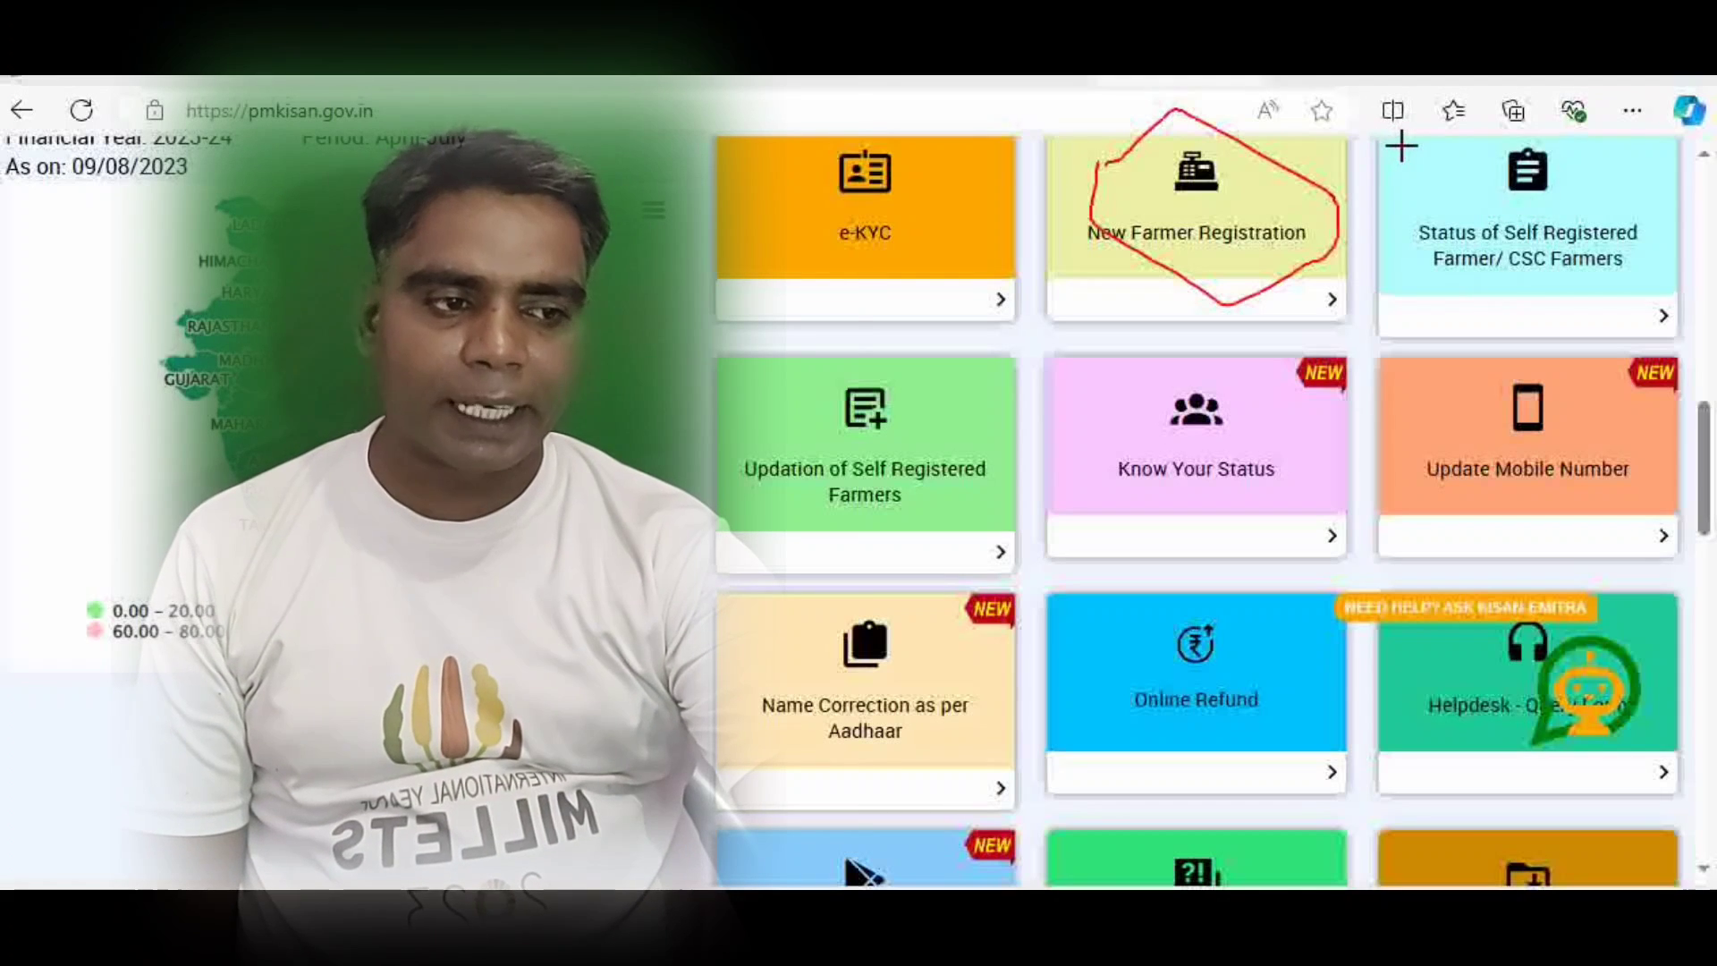
pyautogui.moveTo(1401, 146)
pyautogui.mouseDown()
pyautogui.moveTo(1609, 337)
pyautogui.moveTo(1664, 307)
pyautogui.mouseUp()
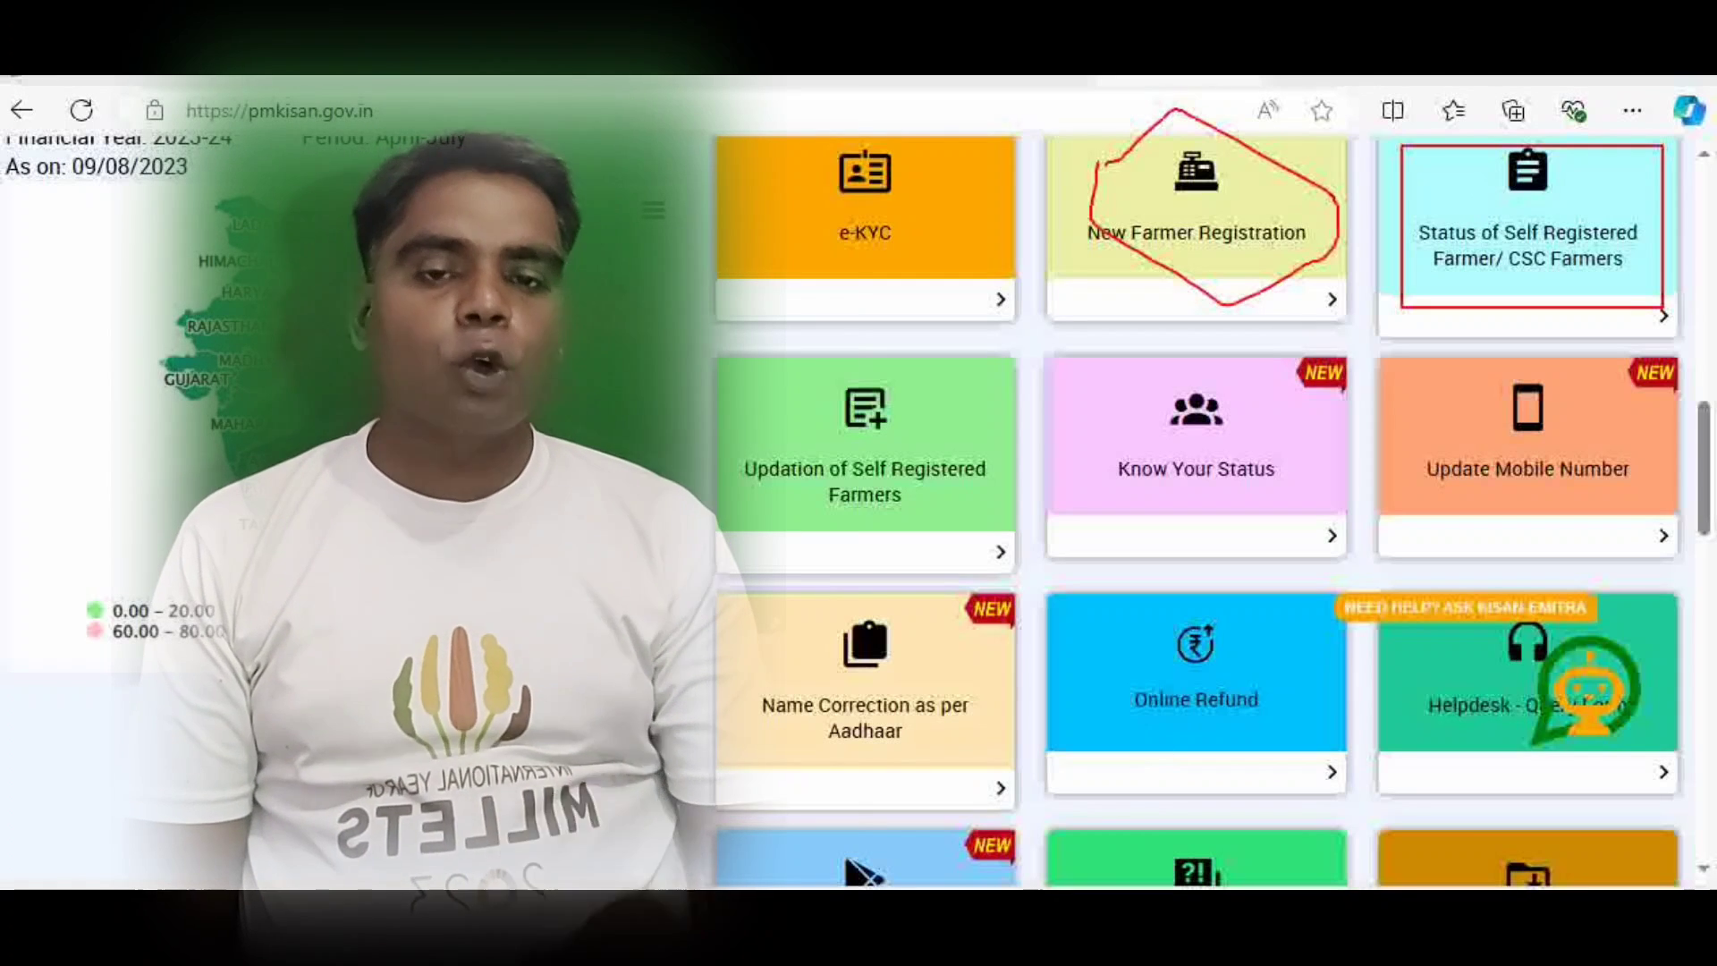
pyautogui.press('Escape')
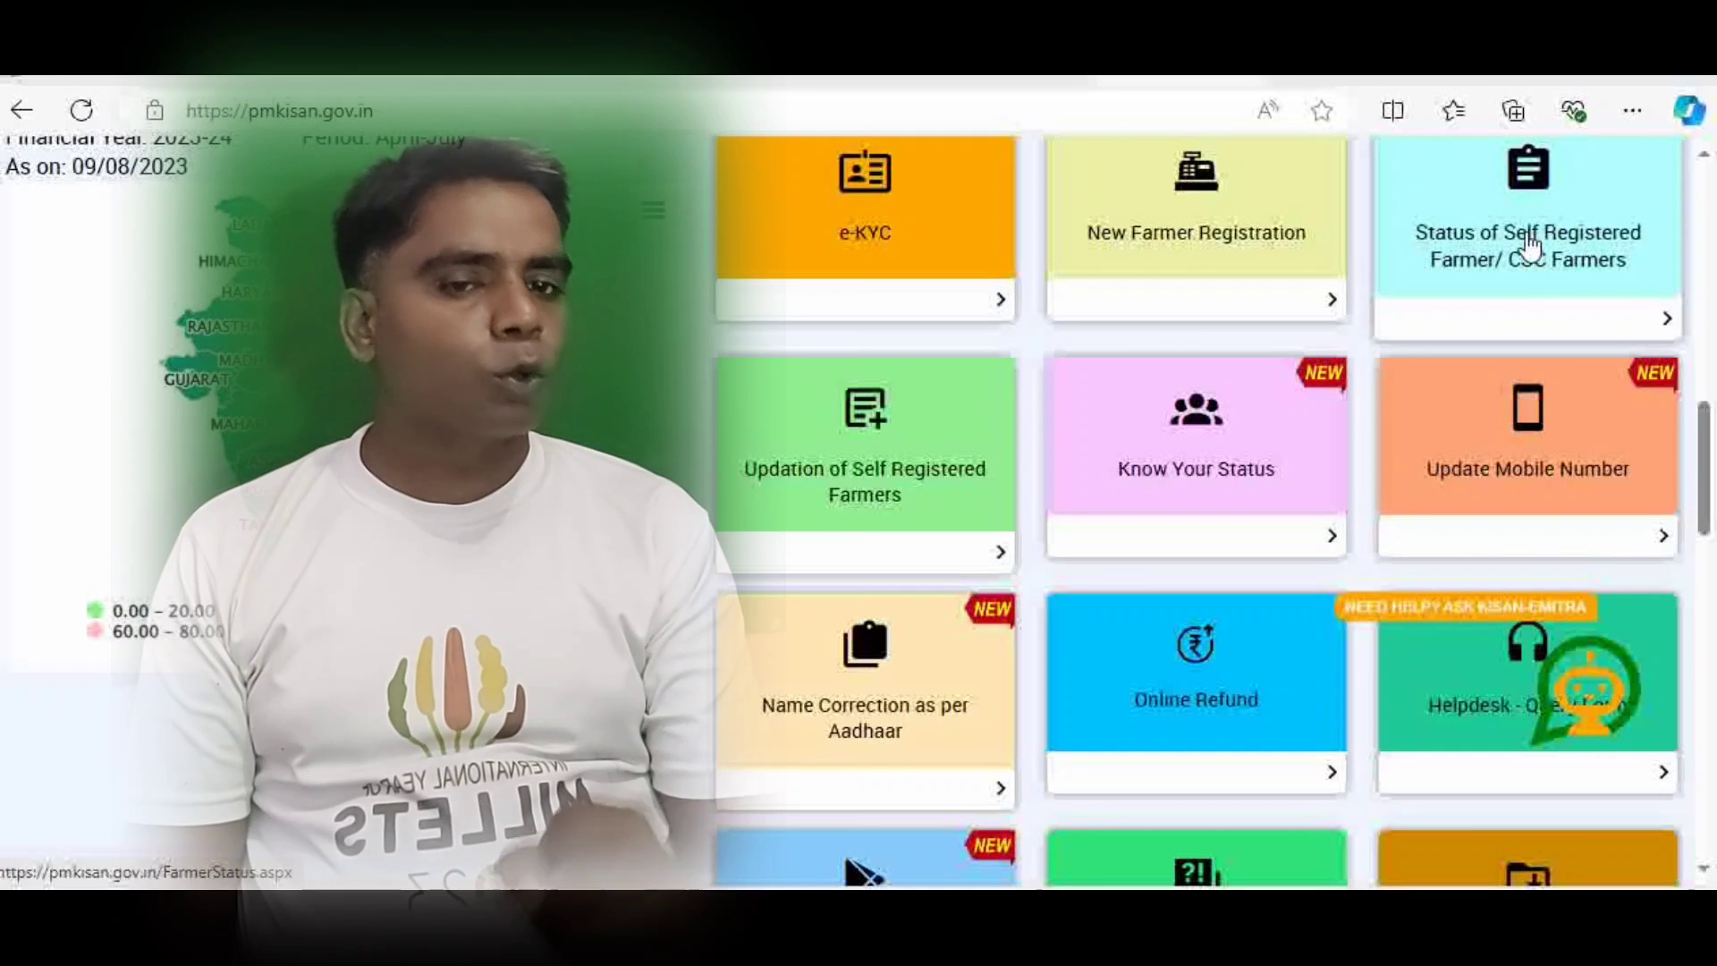
# Step: Open the Status of Self Registered Farmer/CSC Farmers page and highlight its heading and captcha field
pyautogui.click(1530, 245)
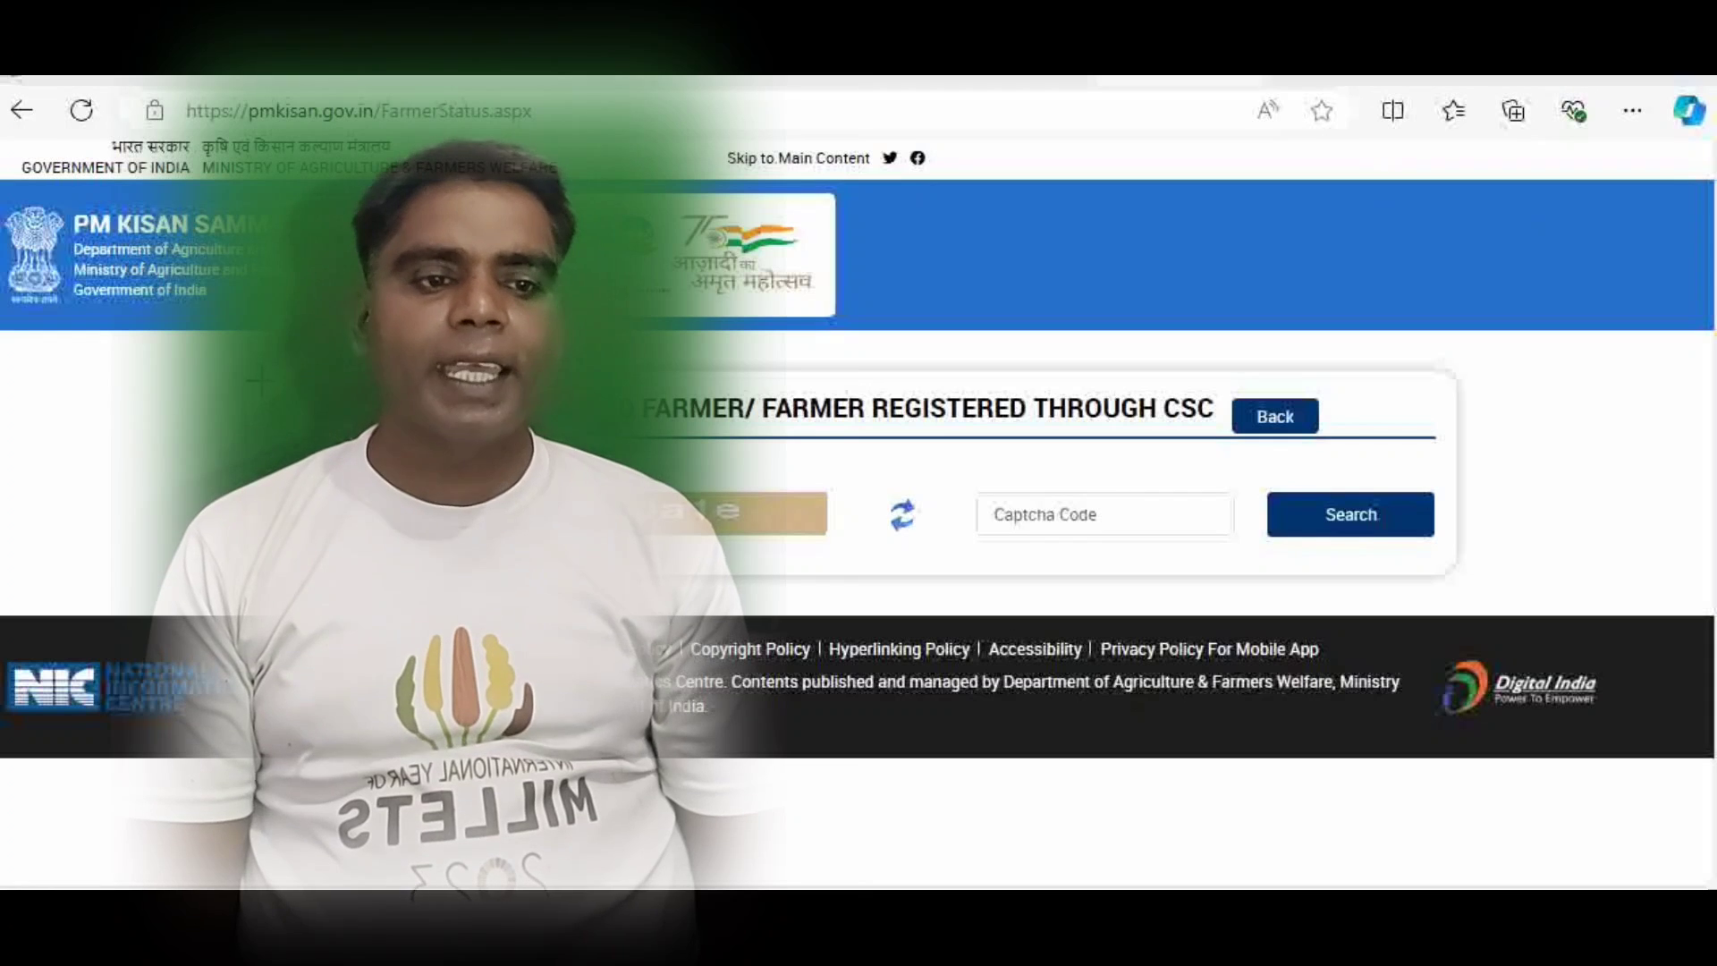
pyautogui.moveTo(259, 382); pyautogui.dragTo(1222, 438)
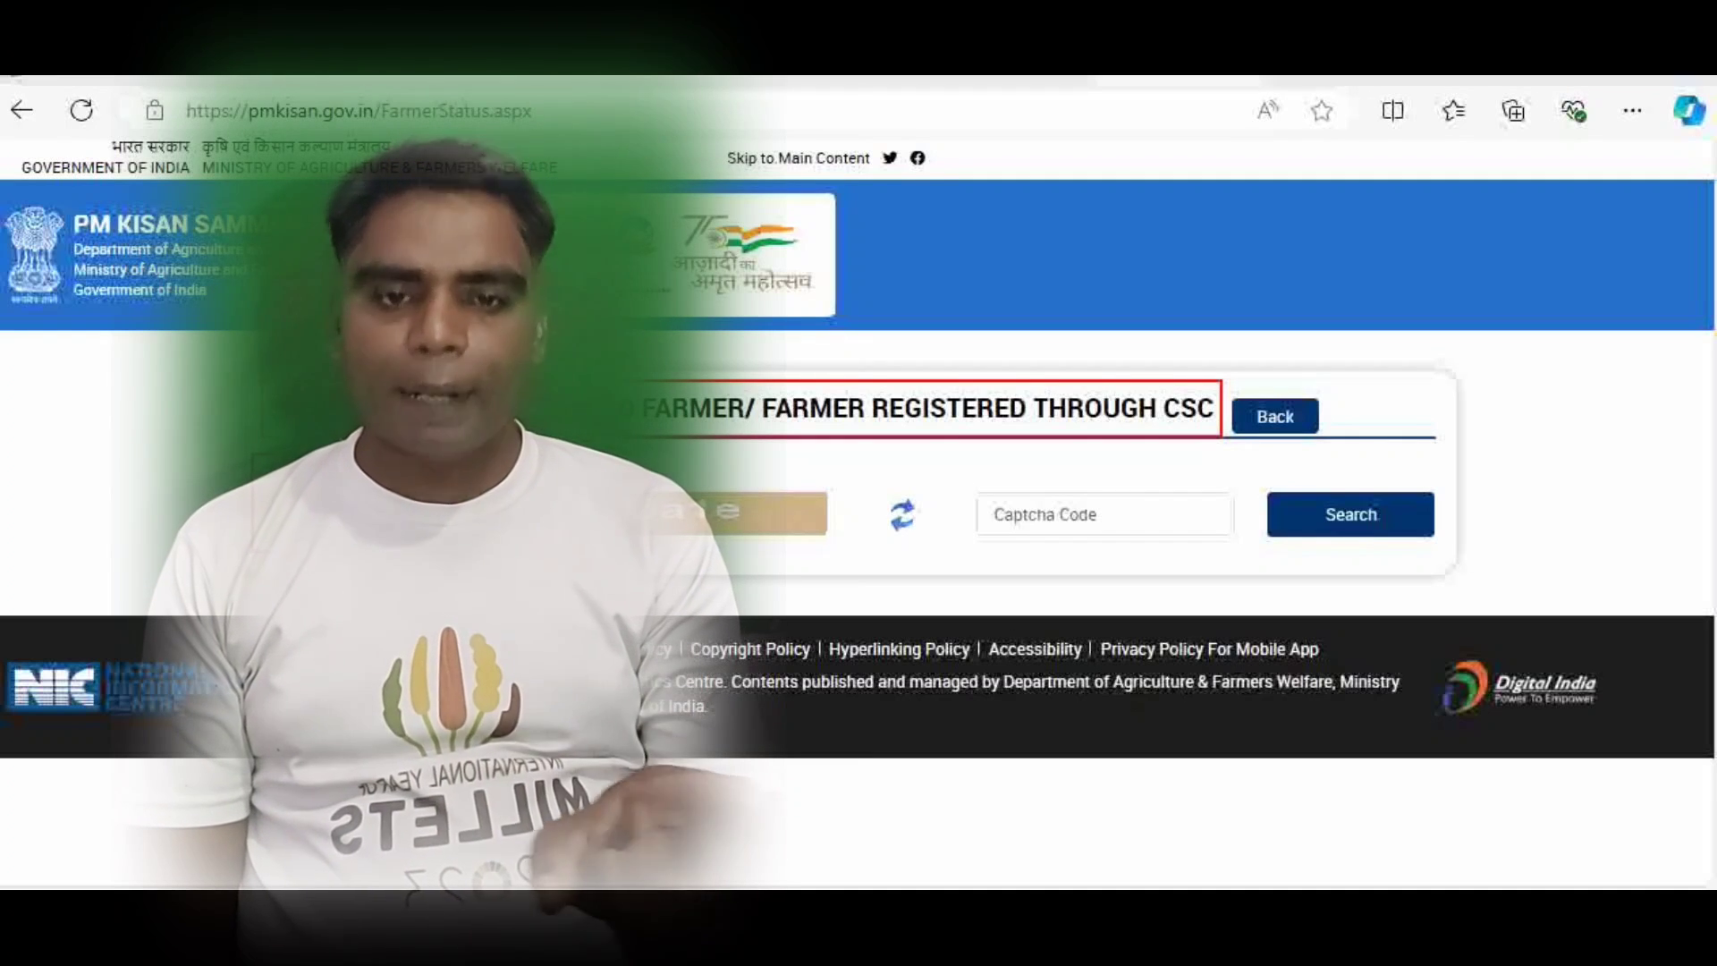
pyautogui.moveTo(964, 481); pyautogui.dragTo(1270, 572)
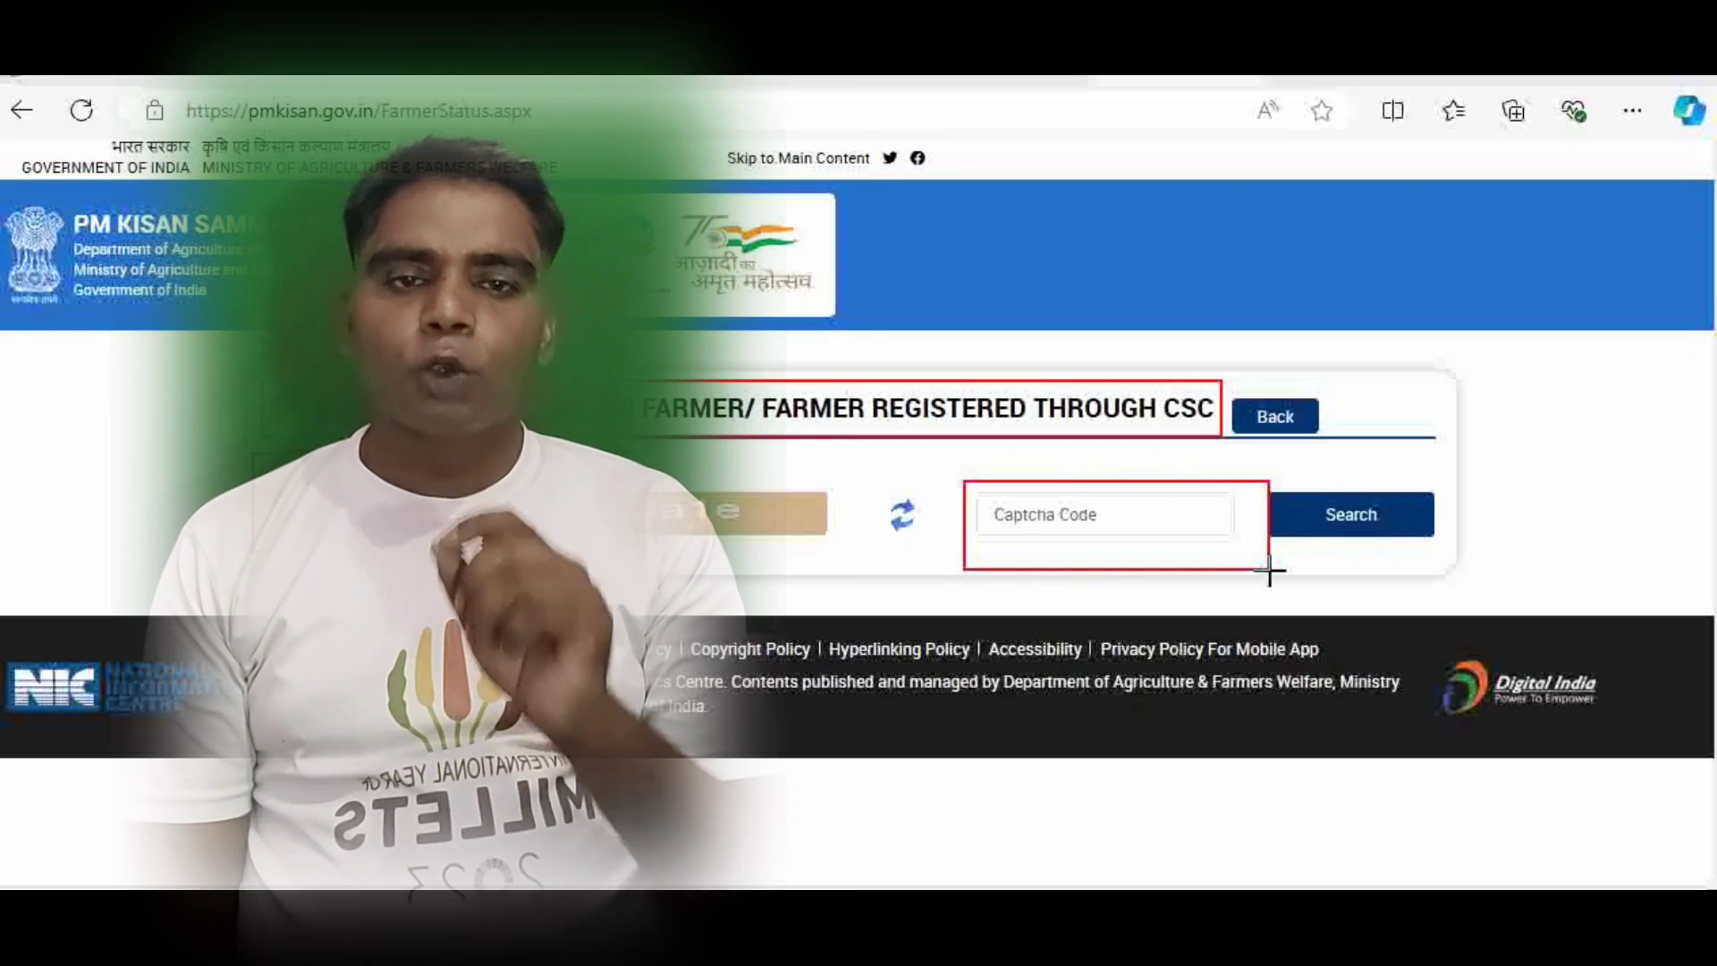
pyautogui.press('Escape')
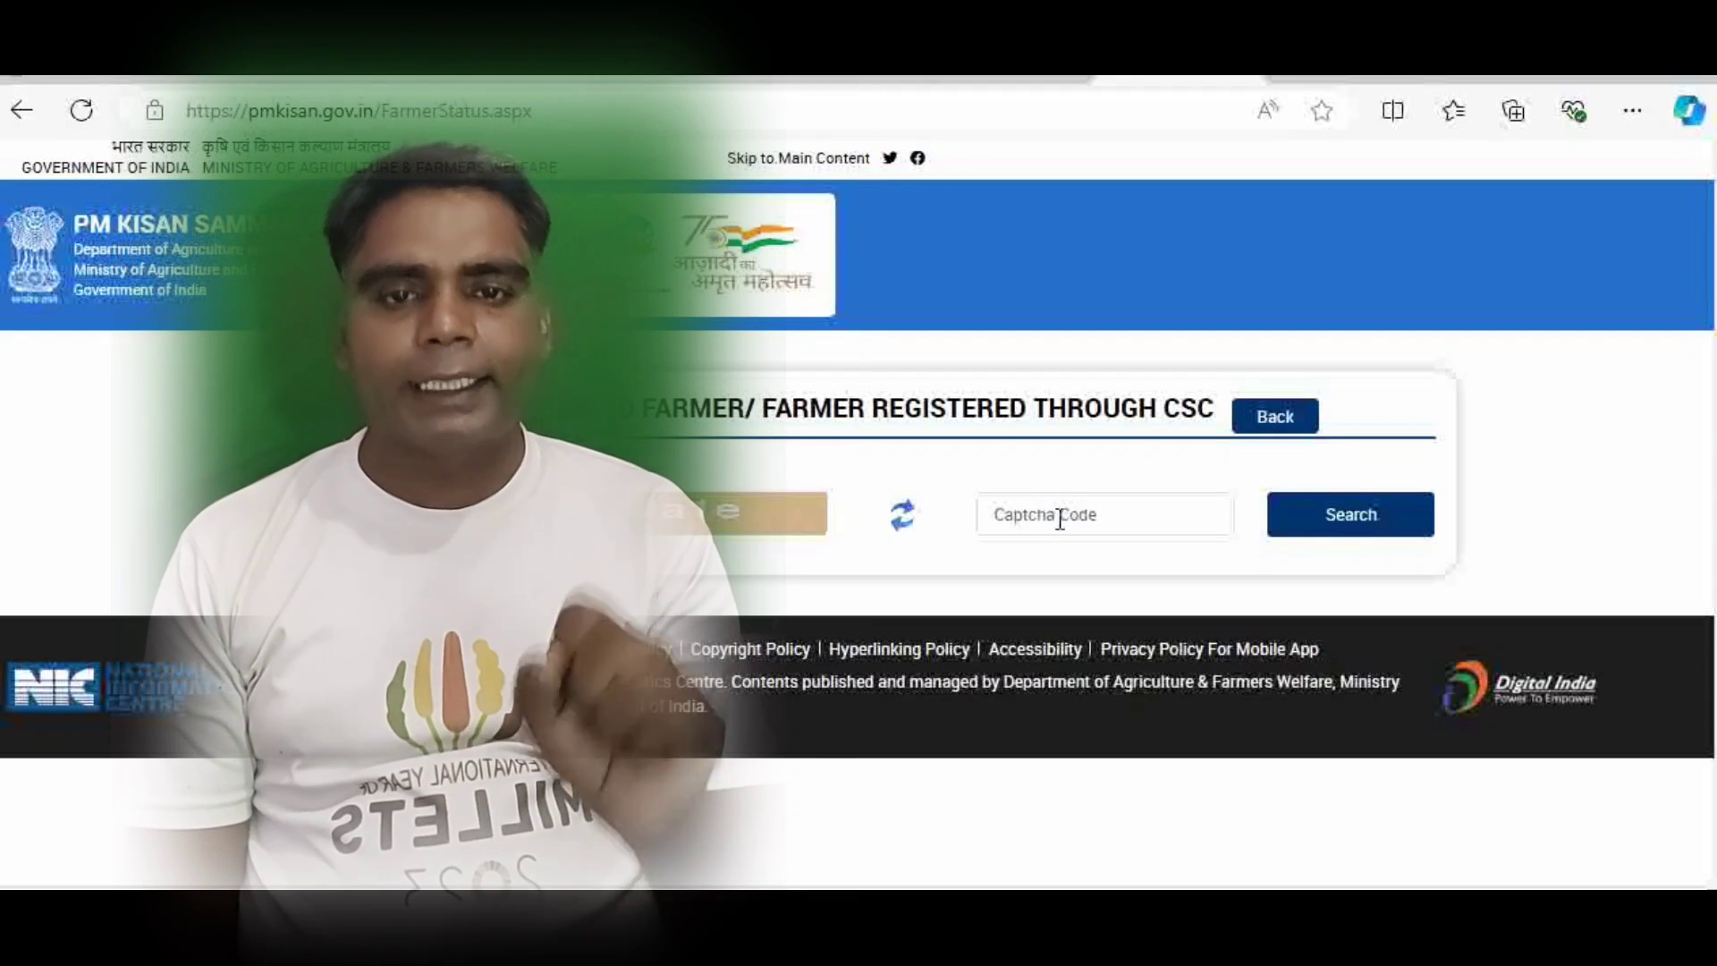
# Step: Type the captcha code from the image into Captcha Code, correcting mistyped characters
pyautogui.click(1060, 519)
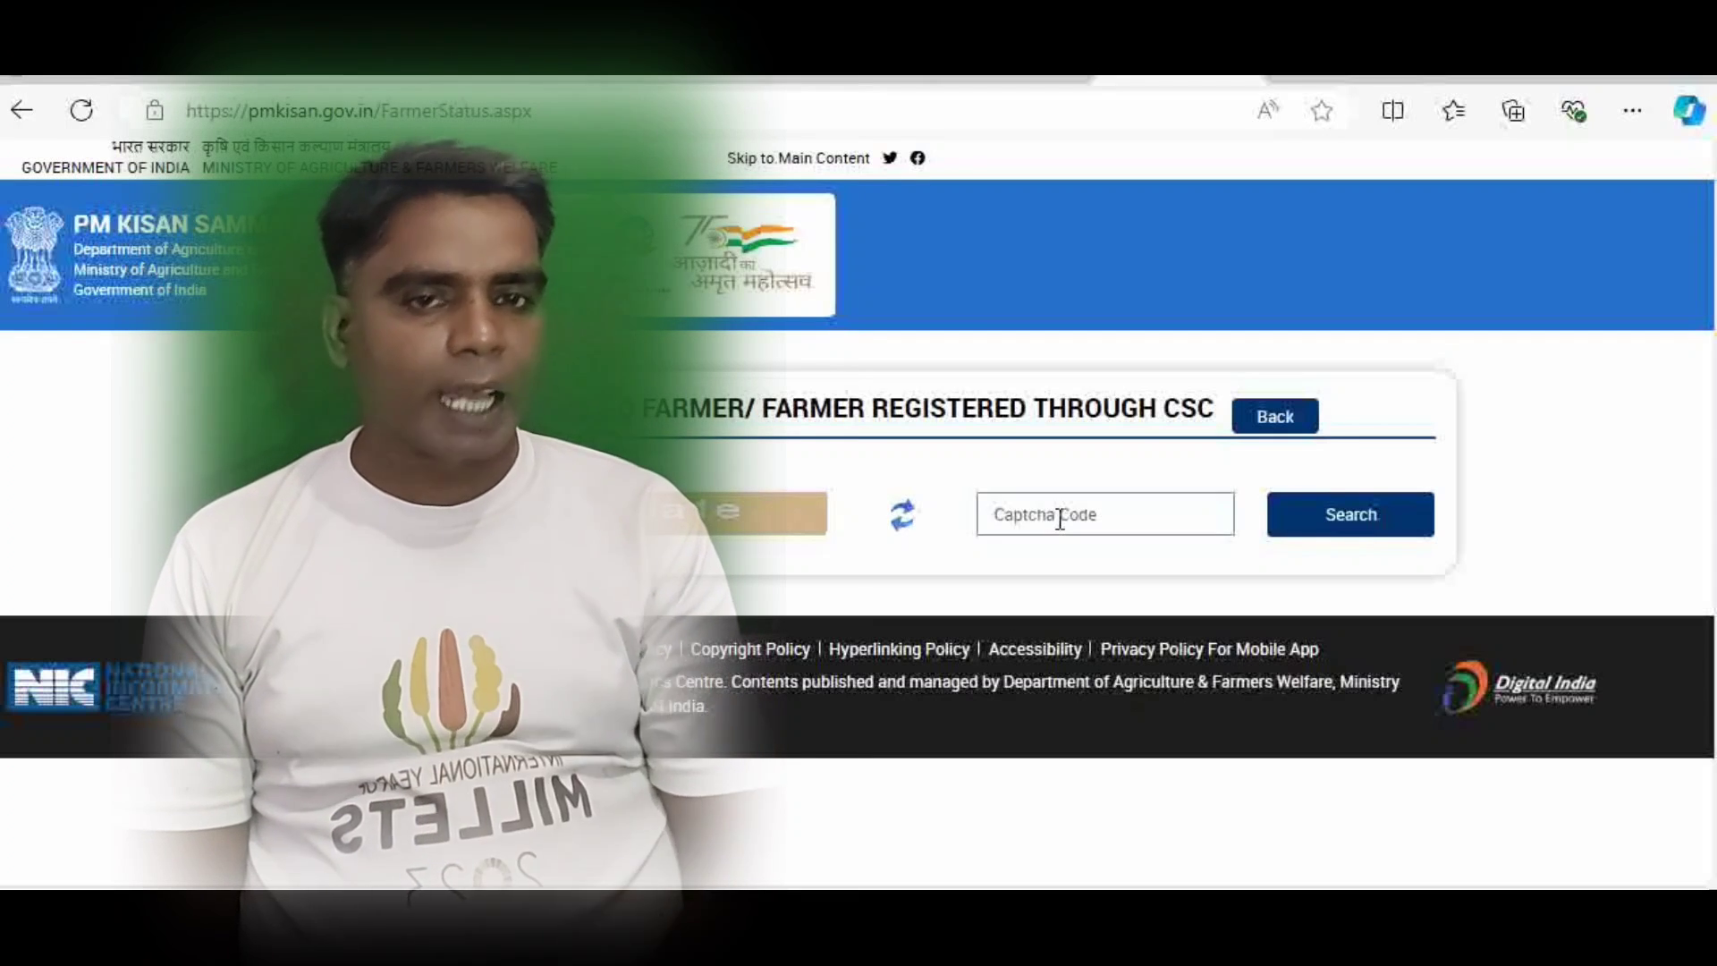
pyautogui.write('n')
pyautogui.press('BackSpace')
pyautogui.write('n')
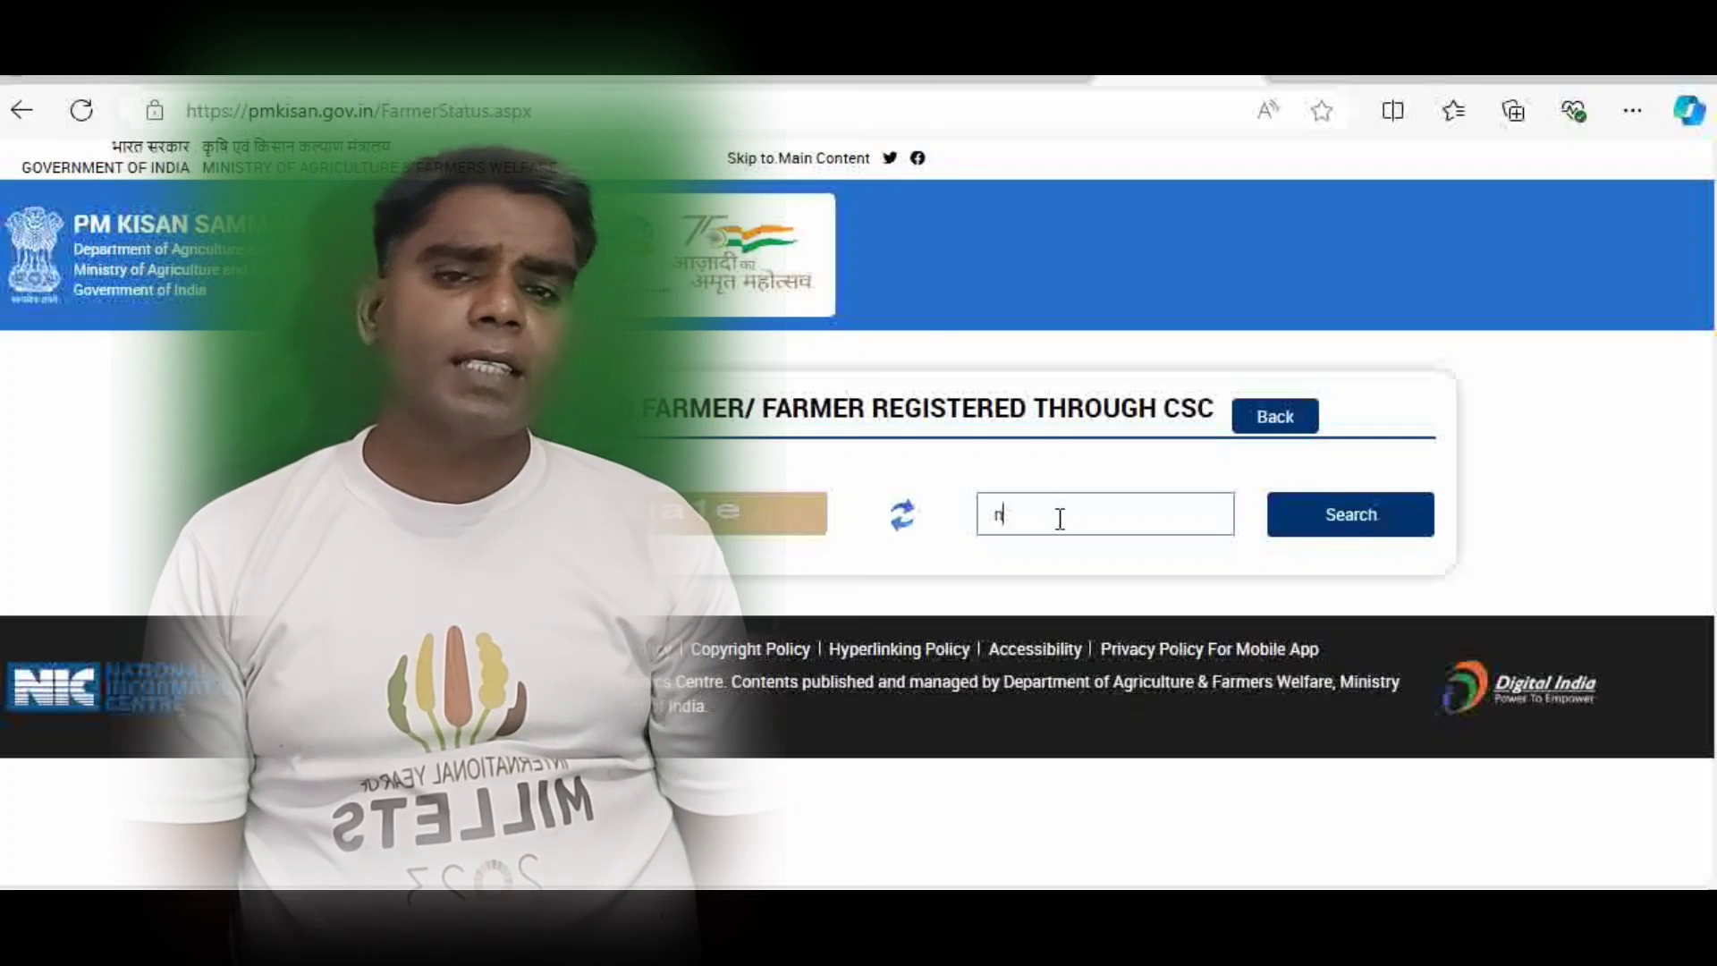
pyautogui.write('6')
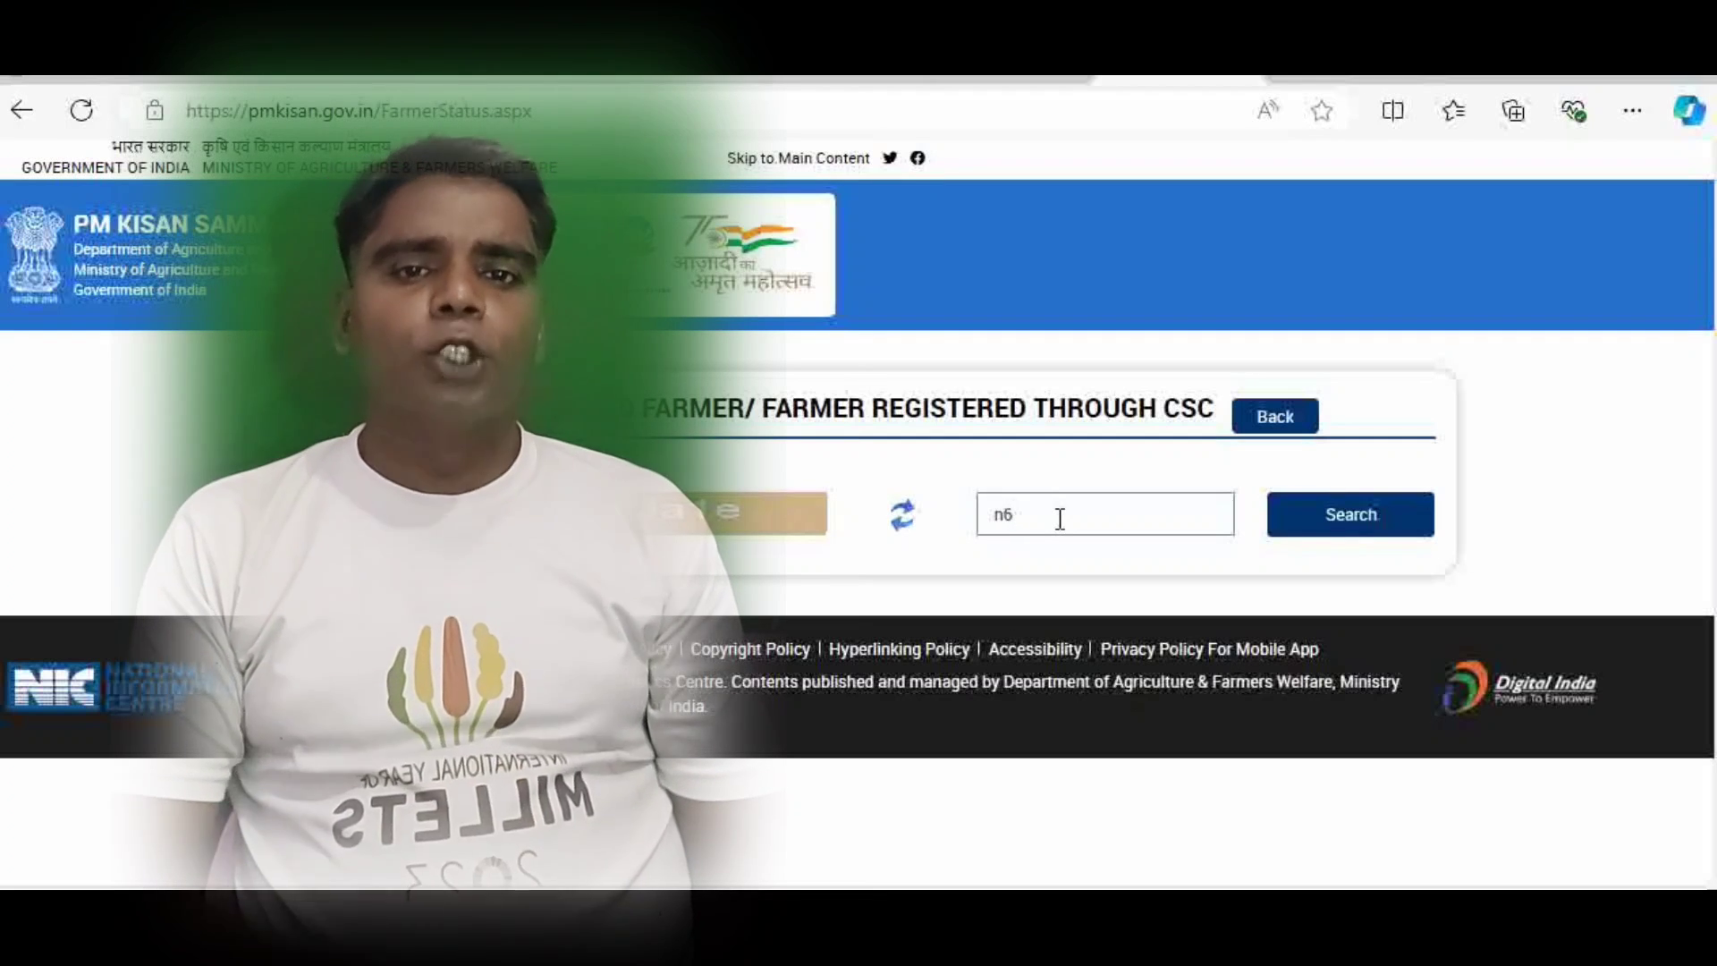
pyautogui.write('JA')
pyautogui.press('BackSpace')
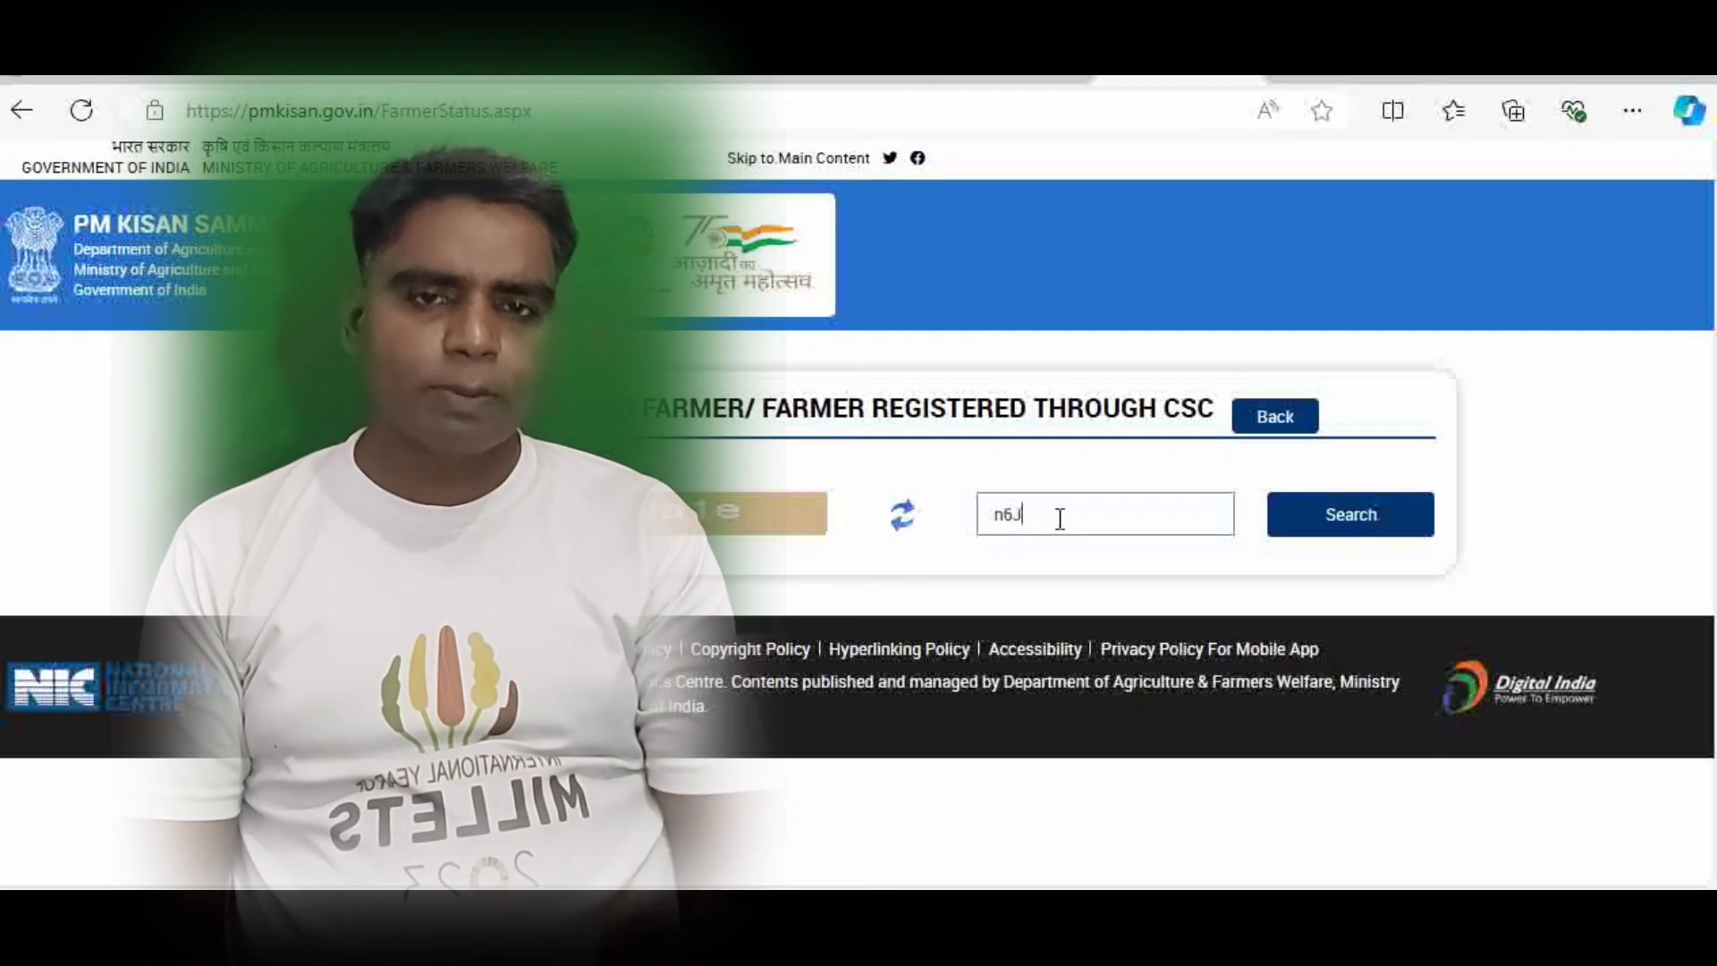
pyautogui.write('a1')
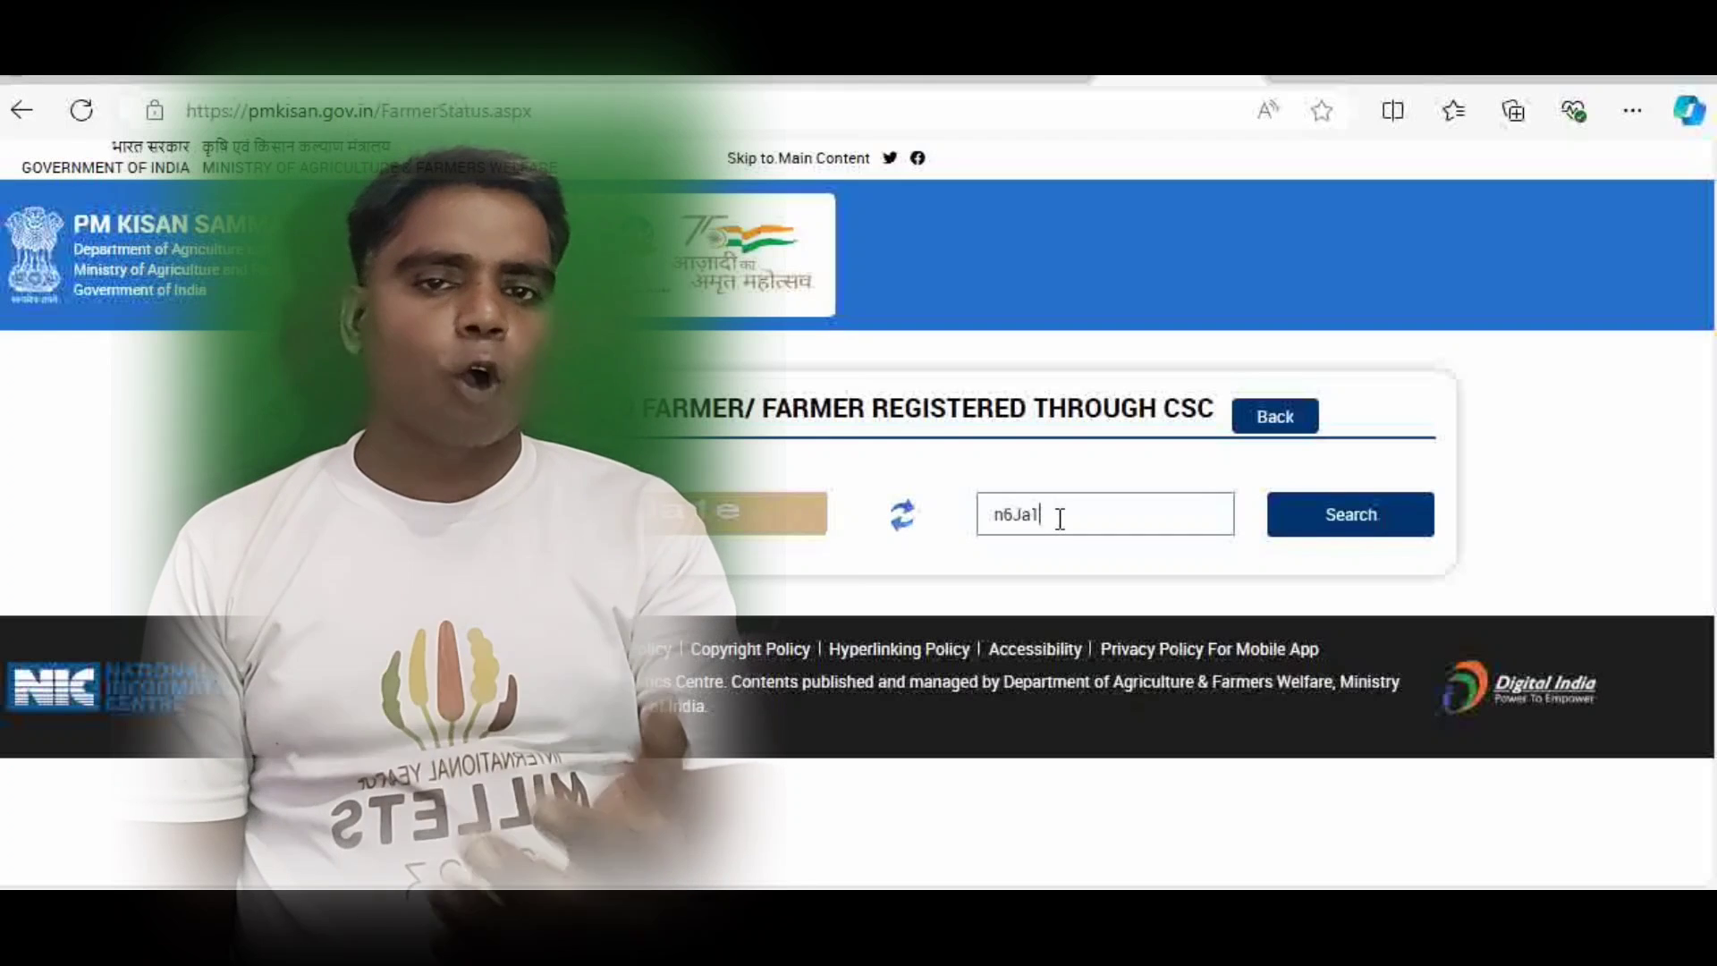
pyautogui.write('e')
# Step: Run the search and highlight the record's rows: father's name, mobile, Block/District, 17-01-2020 date, rejection reason
pyautogui.click(1325, 530)
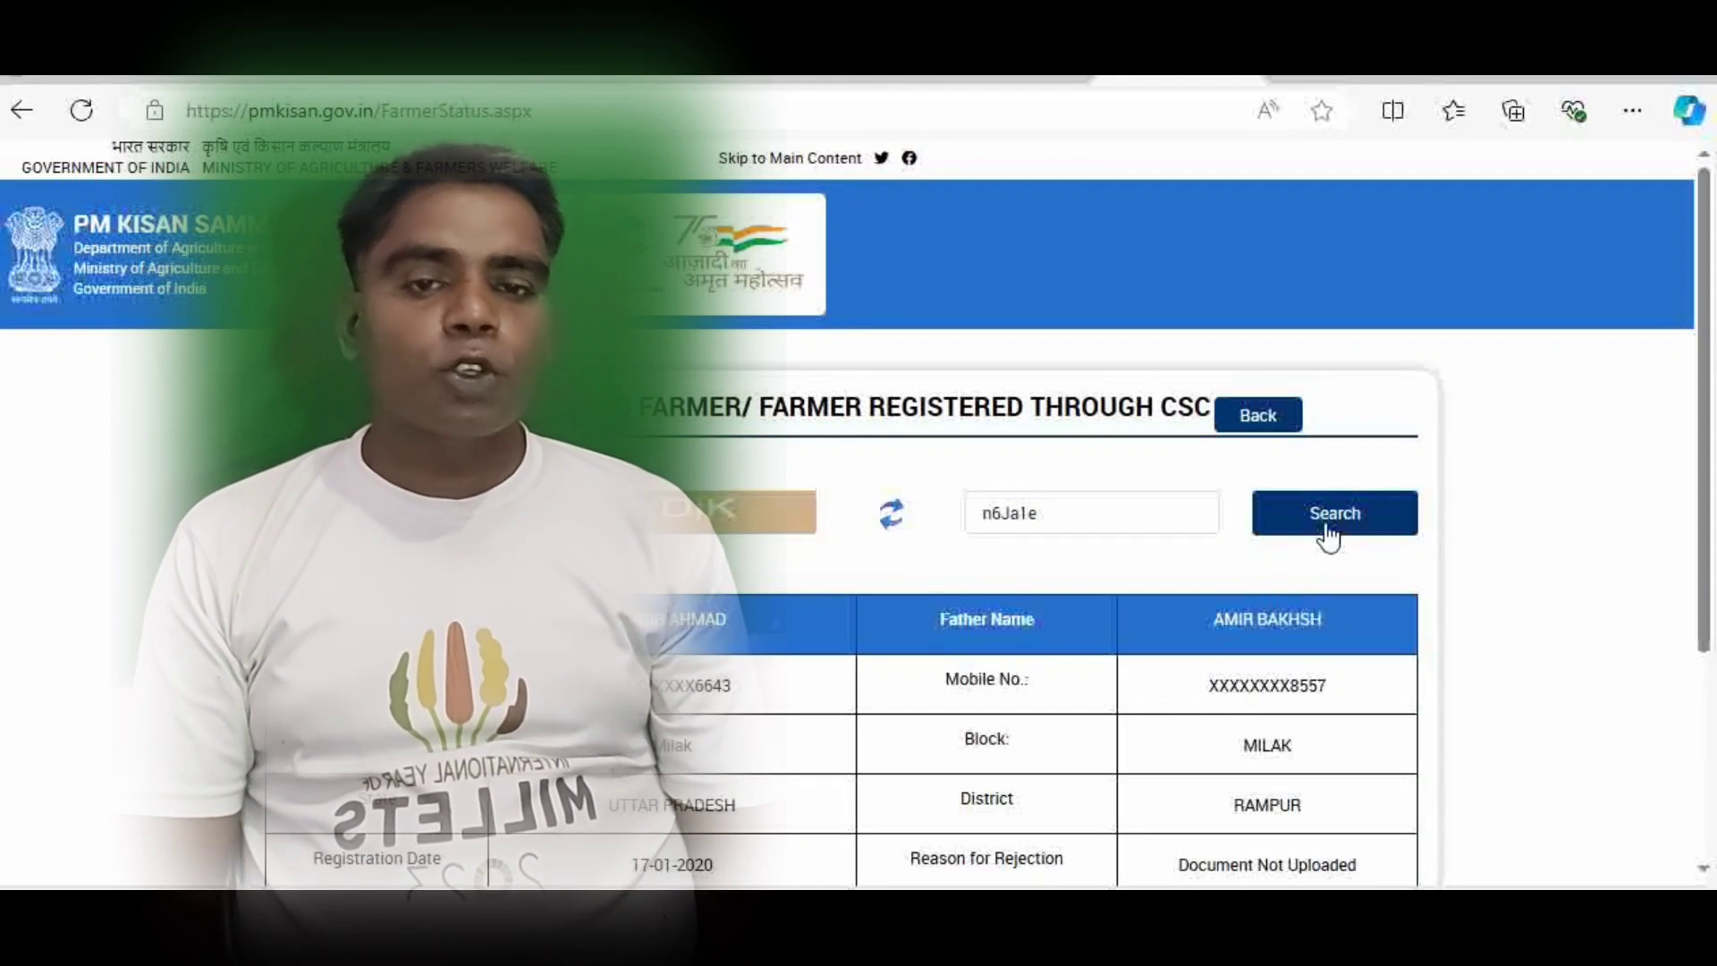
pyautogui.scroll(-3, 1150, 276)
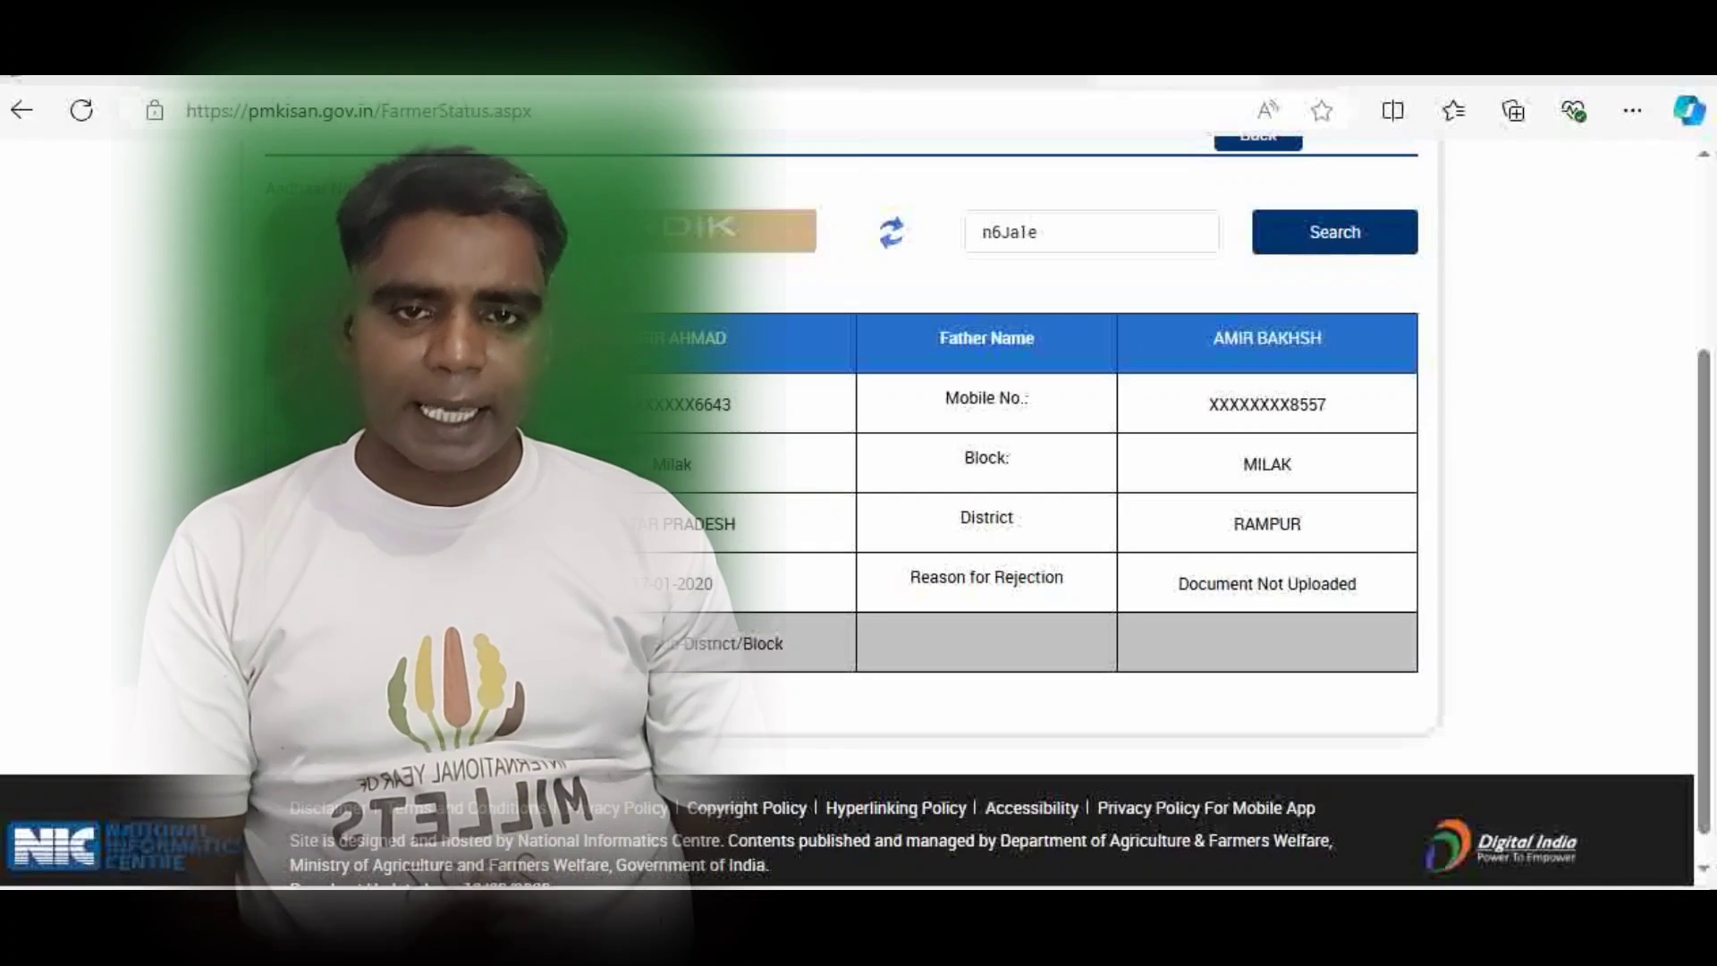
pyautogui.moveTo(655, 315)
pyautogui.mouseDown()
pyautogui.moveTo(778, 383)
pyautogui.moveTo(1192, 425)
pyautogui.moveTo(1384, 421)
pyautogui.moveTo(1424, 373)
pyautogui.mouseUp()
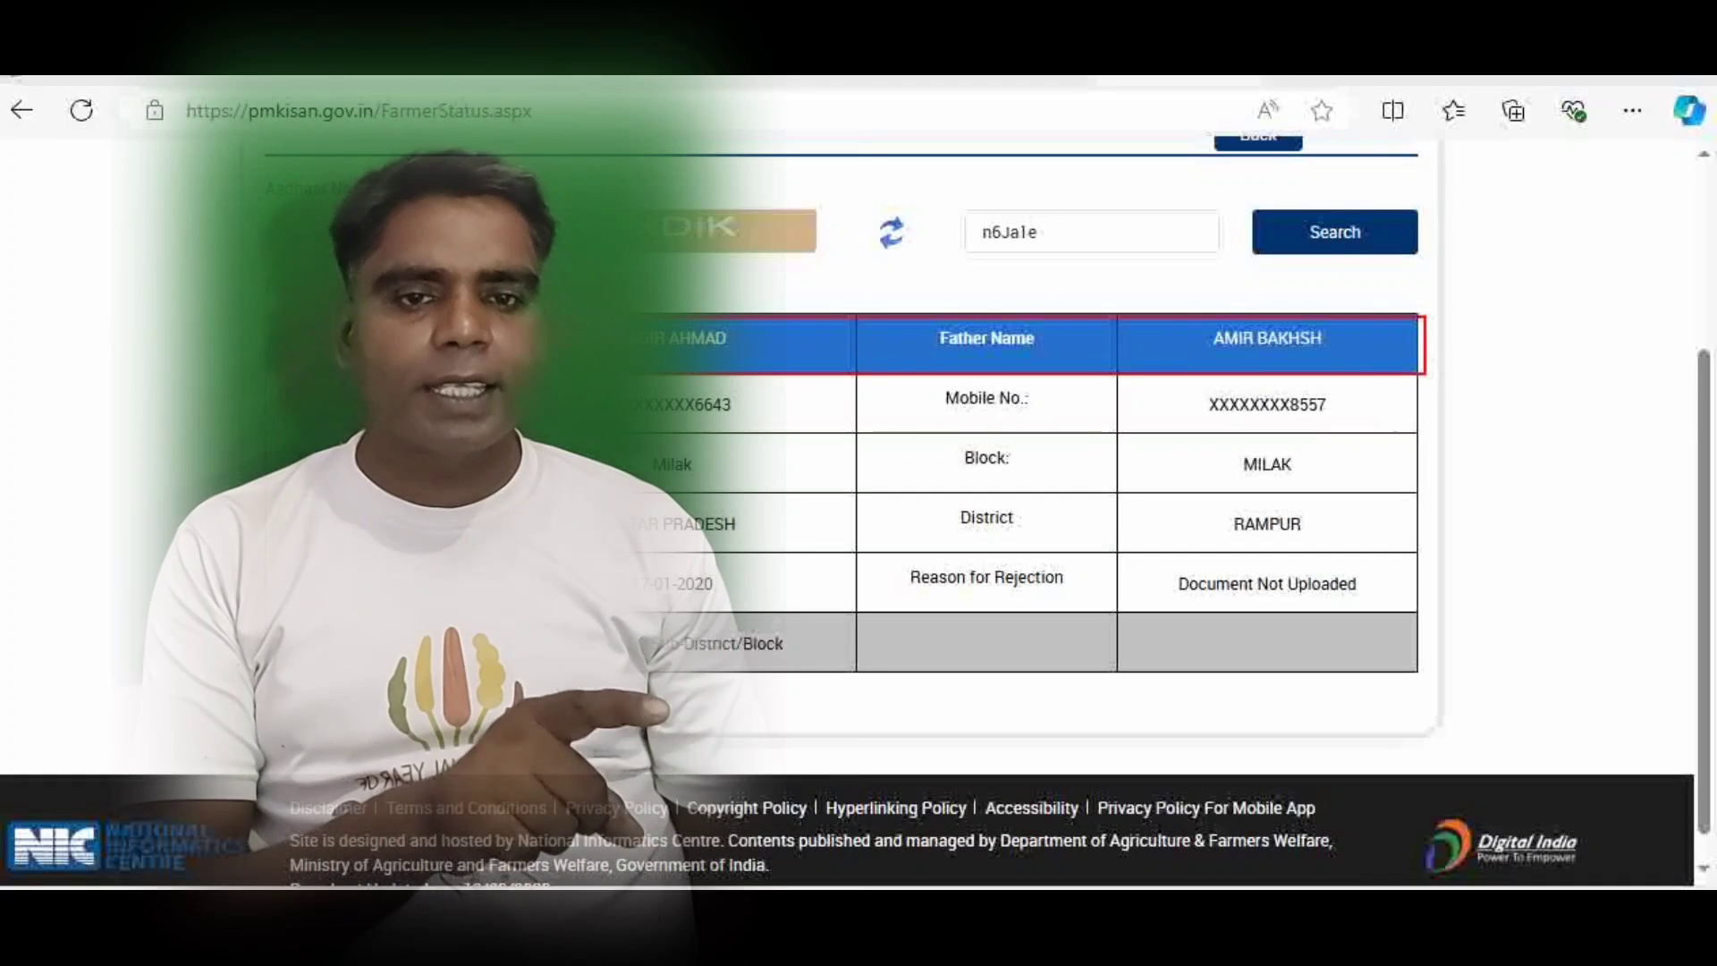
pyautogui.moveTo(646, 380)
pyautogui.mouseDown()
pyautogui.moveTo(770, 438)
pyautogui.moveTo(1343, 453)
pyautogui.moveTo(1383, 430)
pyautogui.moveTo(1113, 447)
pyautogui.moveTo(1406, 438)
pyautogui.mouseUp()
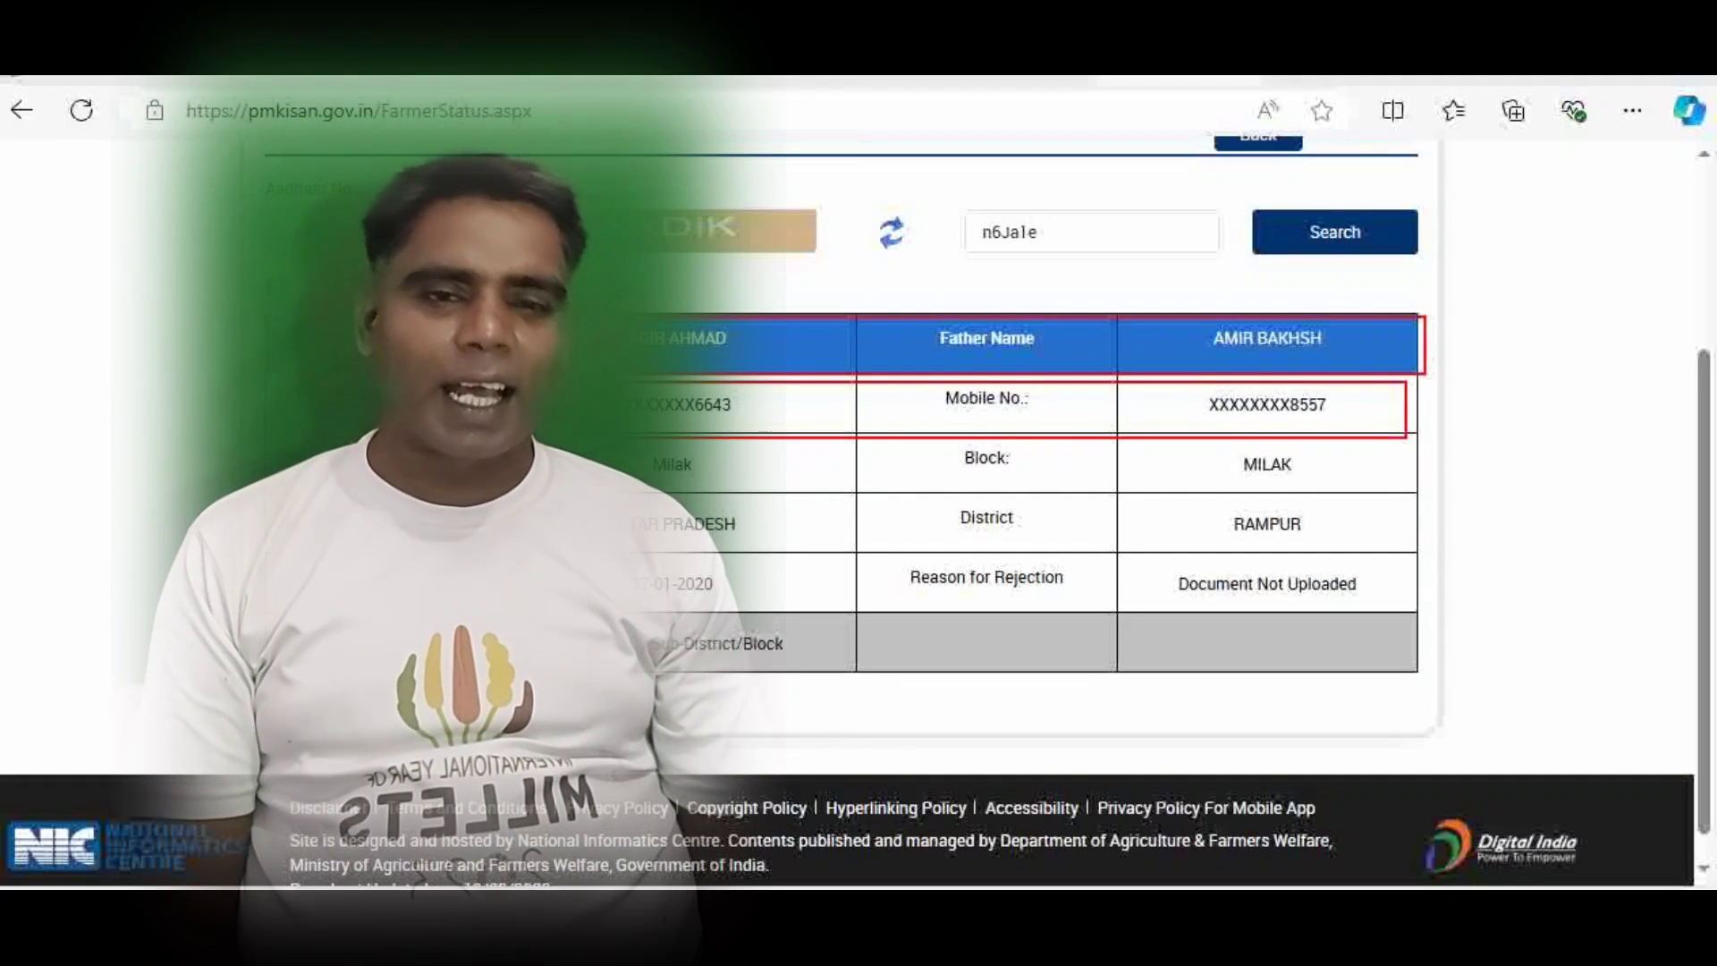
pyautogui.moveTo(648, 442)
pyautogui.mouseDown()
pyautogui.moveTo(964, 511)
pyautogui.moveTo(1352, 514)
pyautogui.moveTo(1350, 549)
pyautogui.moveTo(1406, 559)
pyautogui.mouseUp()
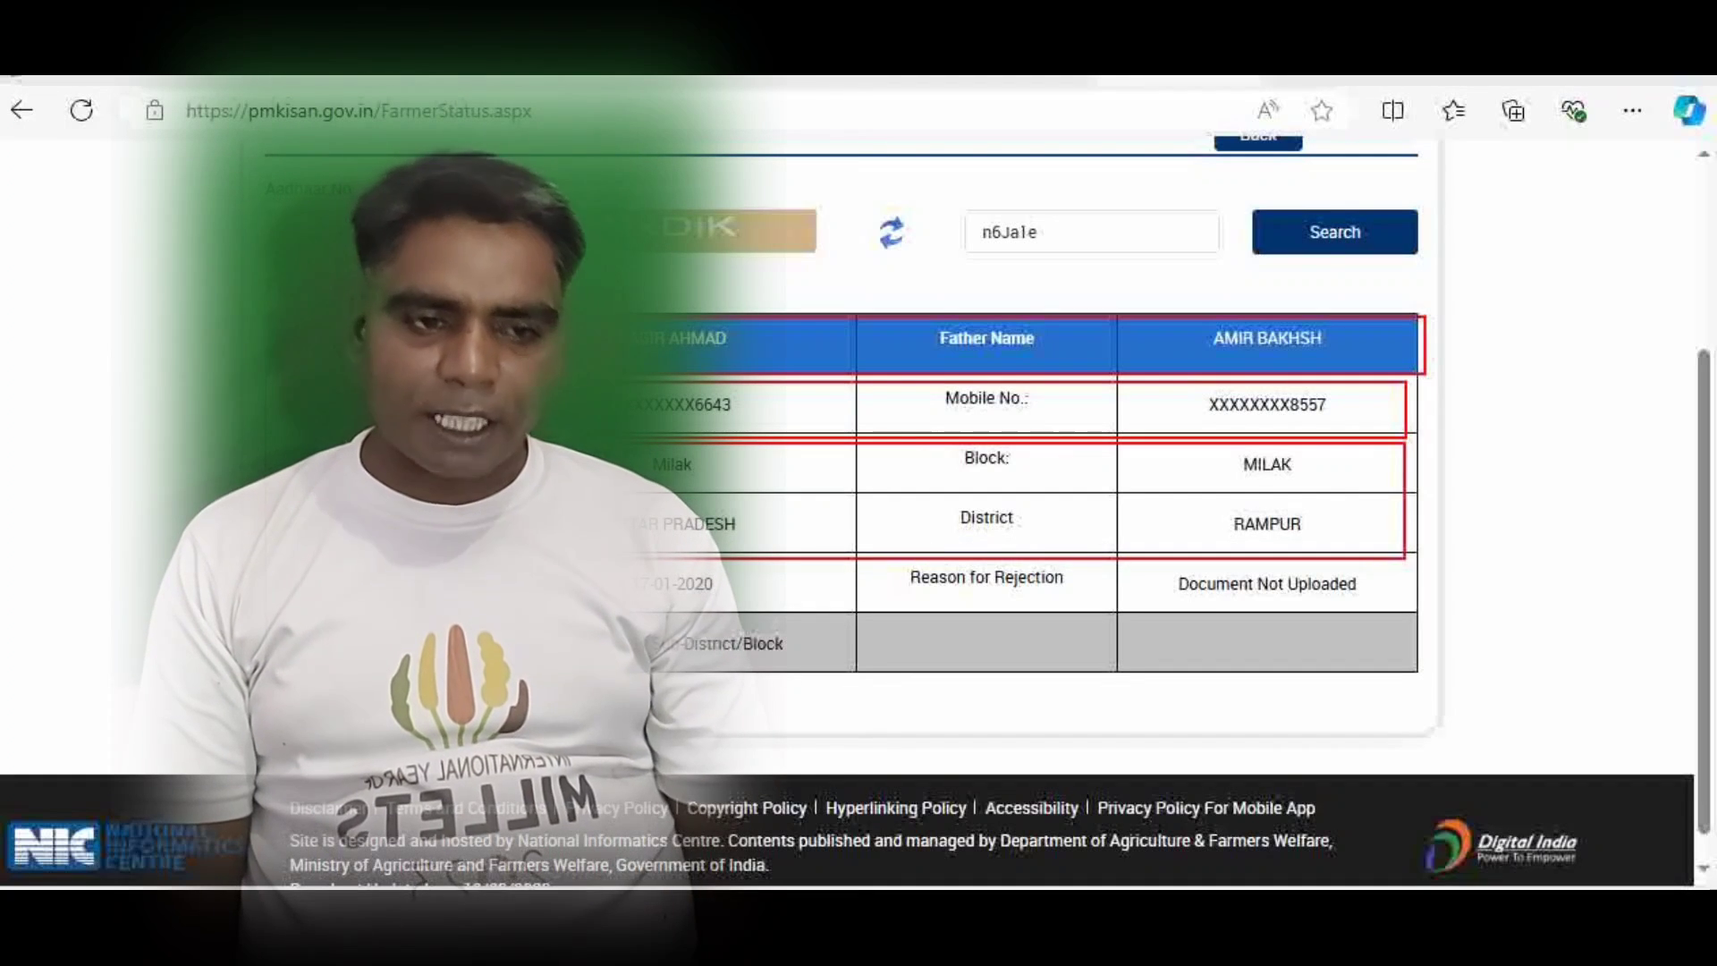
pyautogui.moveTo(270, 569); pyautogui.dragTo(750, 613)
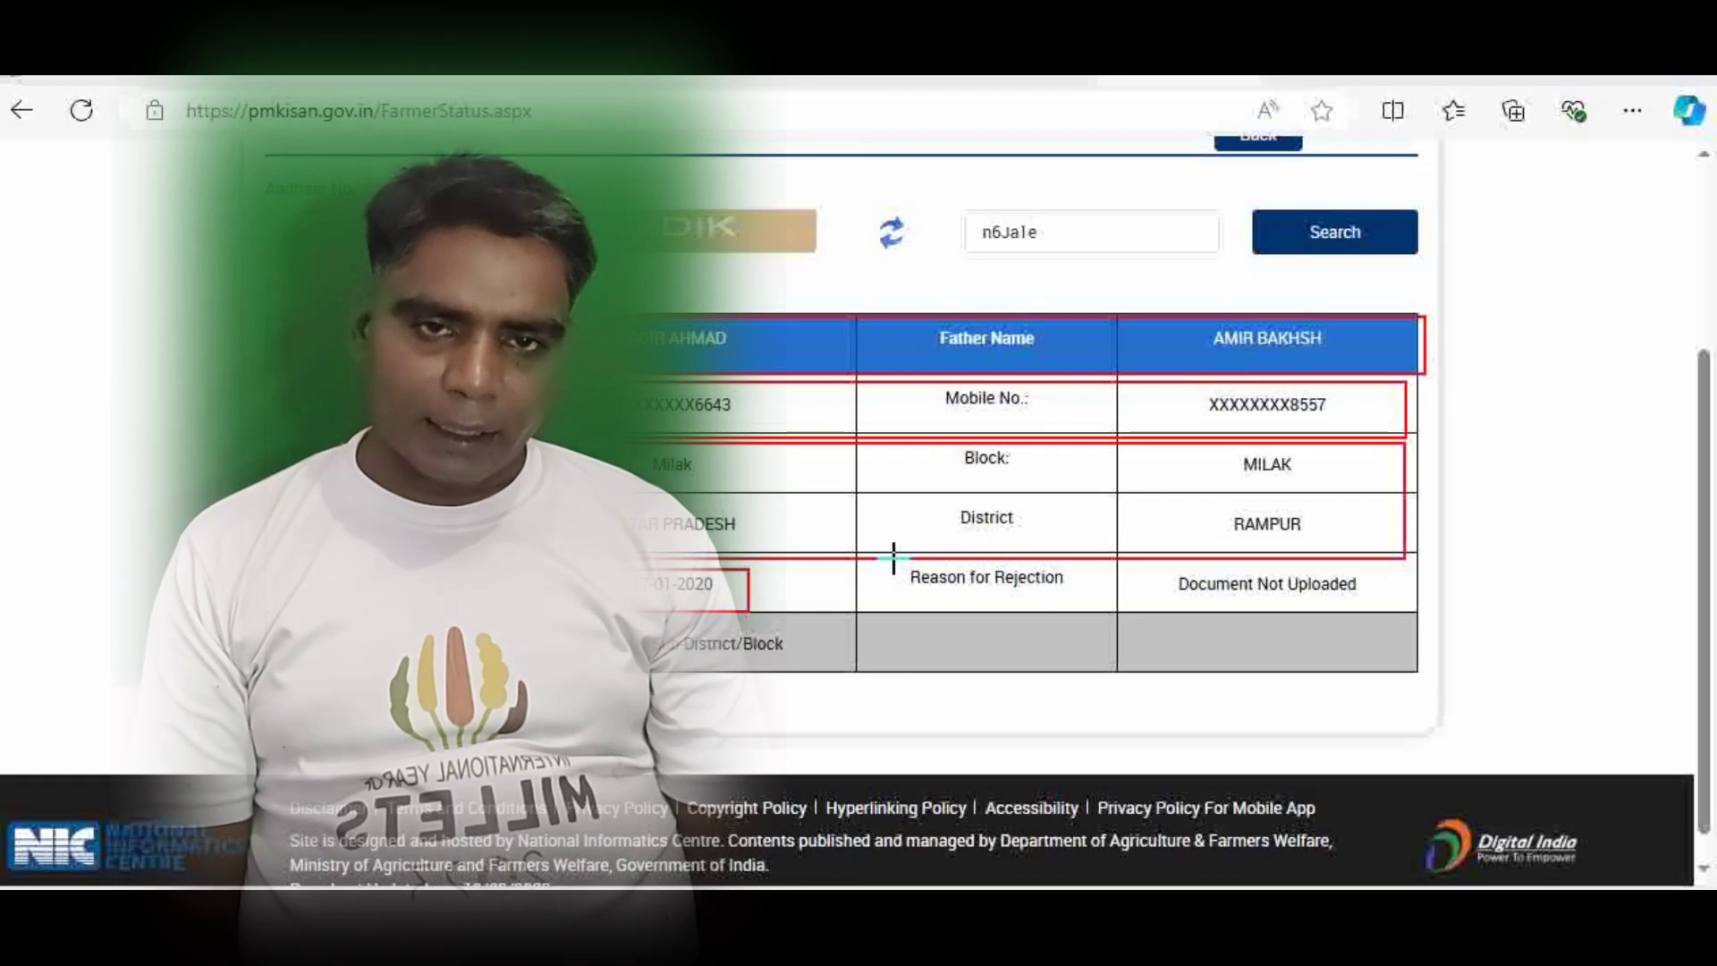
pyautogui.moveTo(893, 560)
pyautogui.mouseDown()
pyautogui.moveTo(1046, 605)
pyautogui.moveTo(1403, 608)
pyautogui.mouseUp()
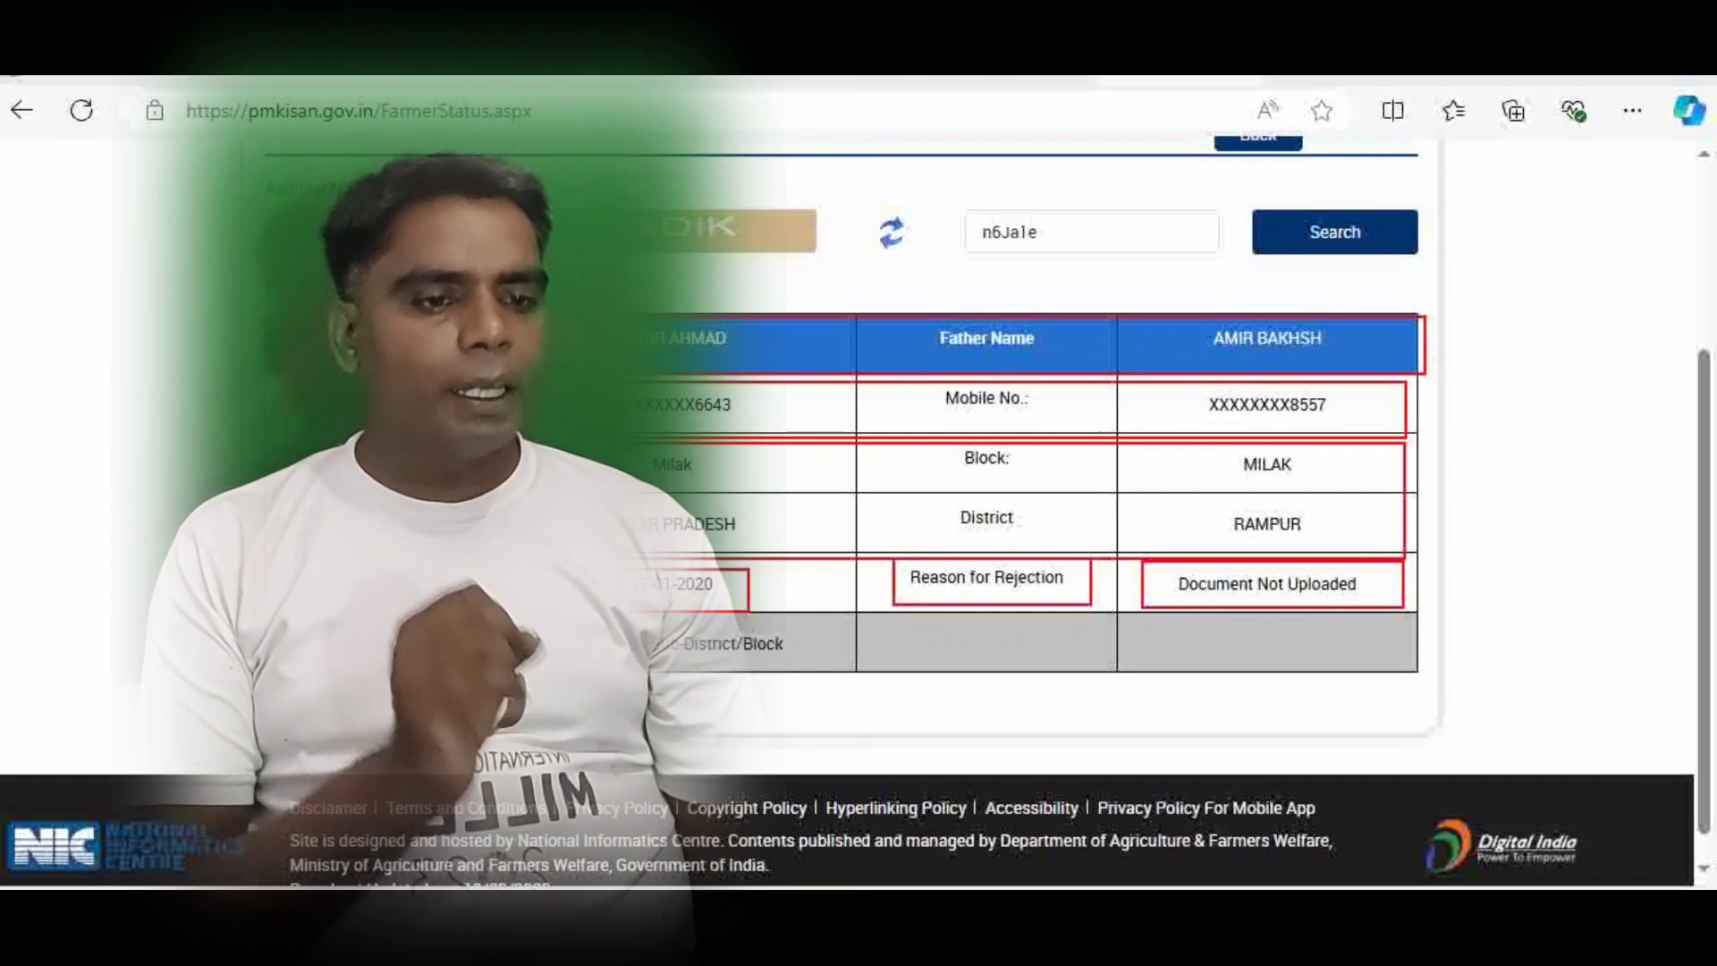
pyautogui.moveTo(271, 621)
pyautogui.mouseDown()
pyautogui.moveTo(745, 692)
pyautogui.moveTo(835, 671)
pyautogui.mouseUp()
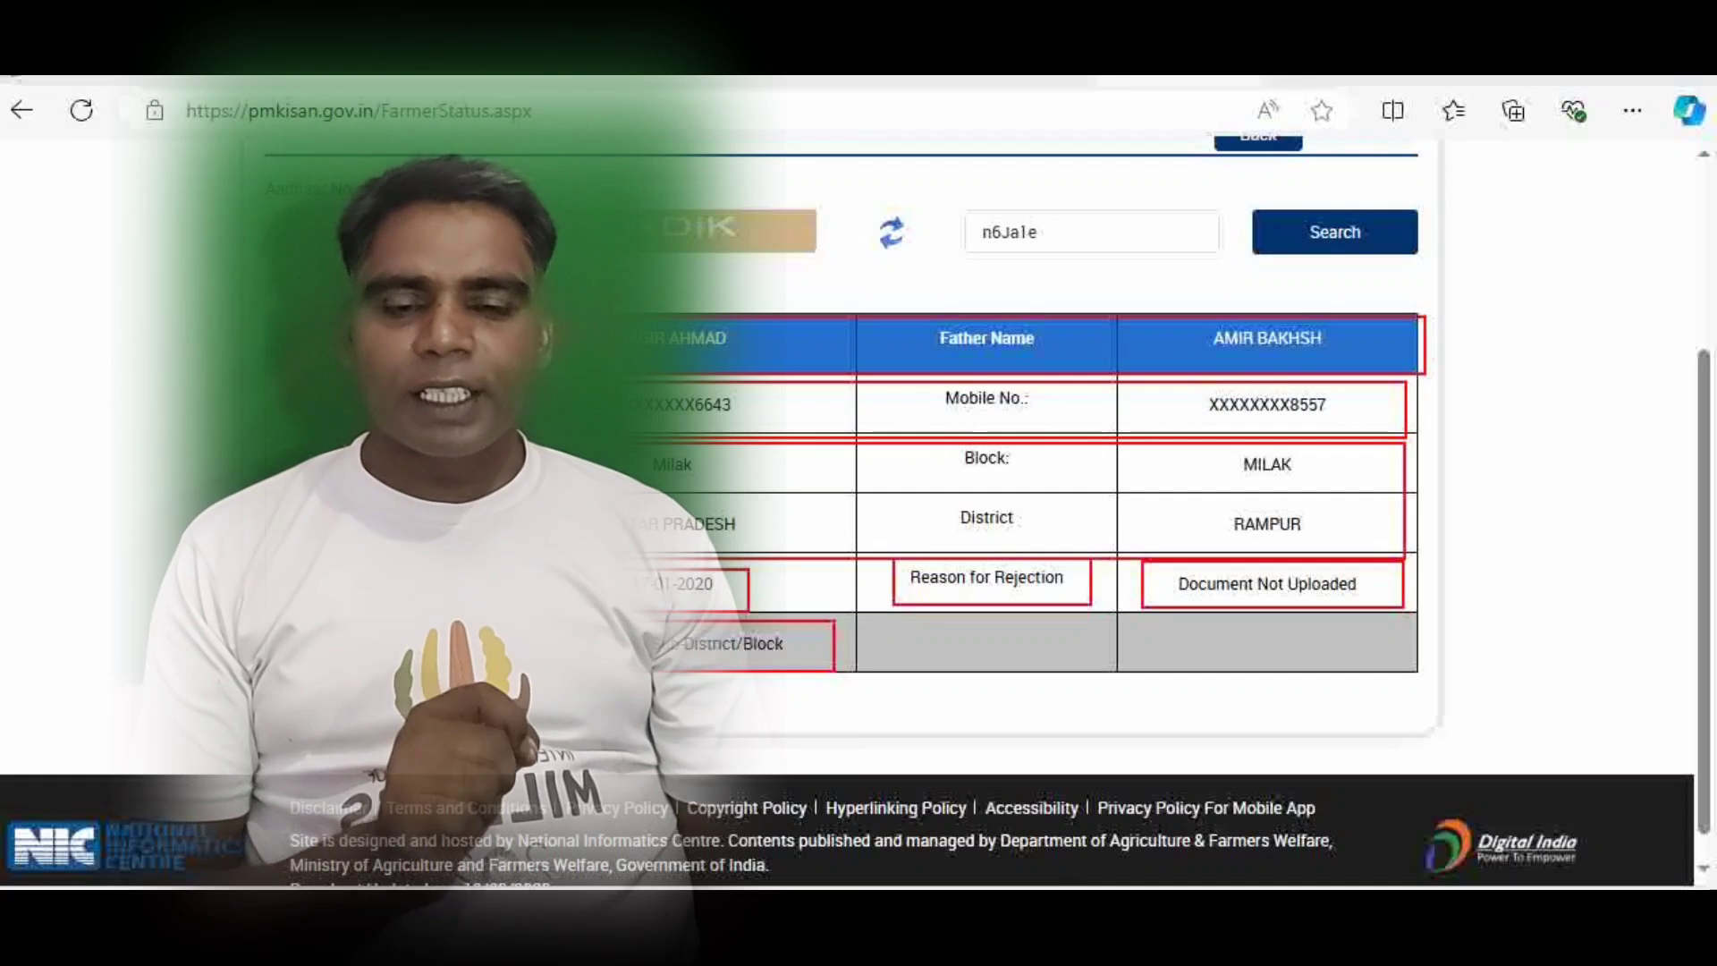
# Step: Run the status lookup, dismiss the Aadhaar number warning, and return to the home page
pyautogui.click(1324, 228)
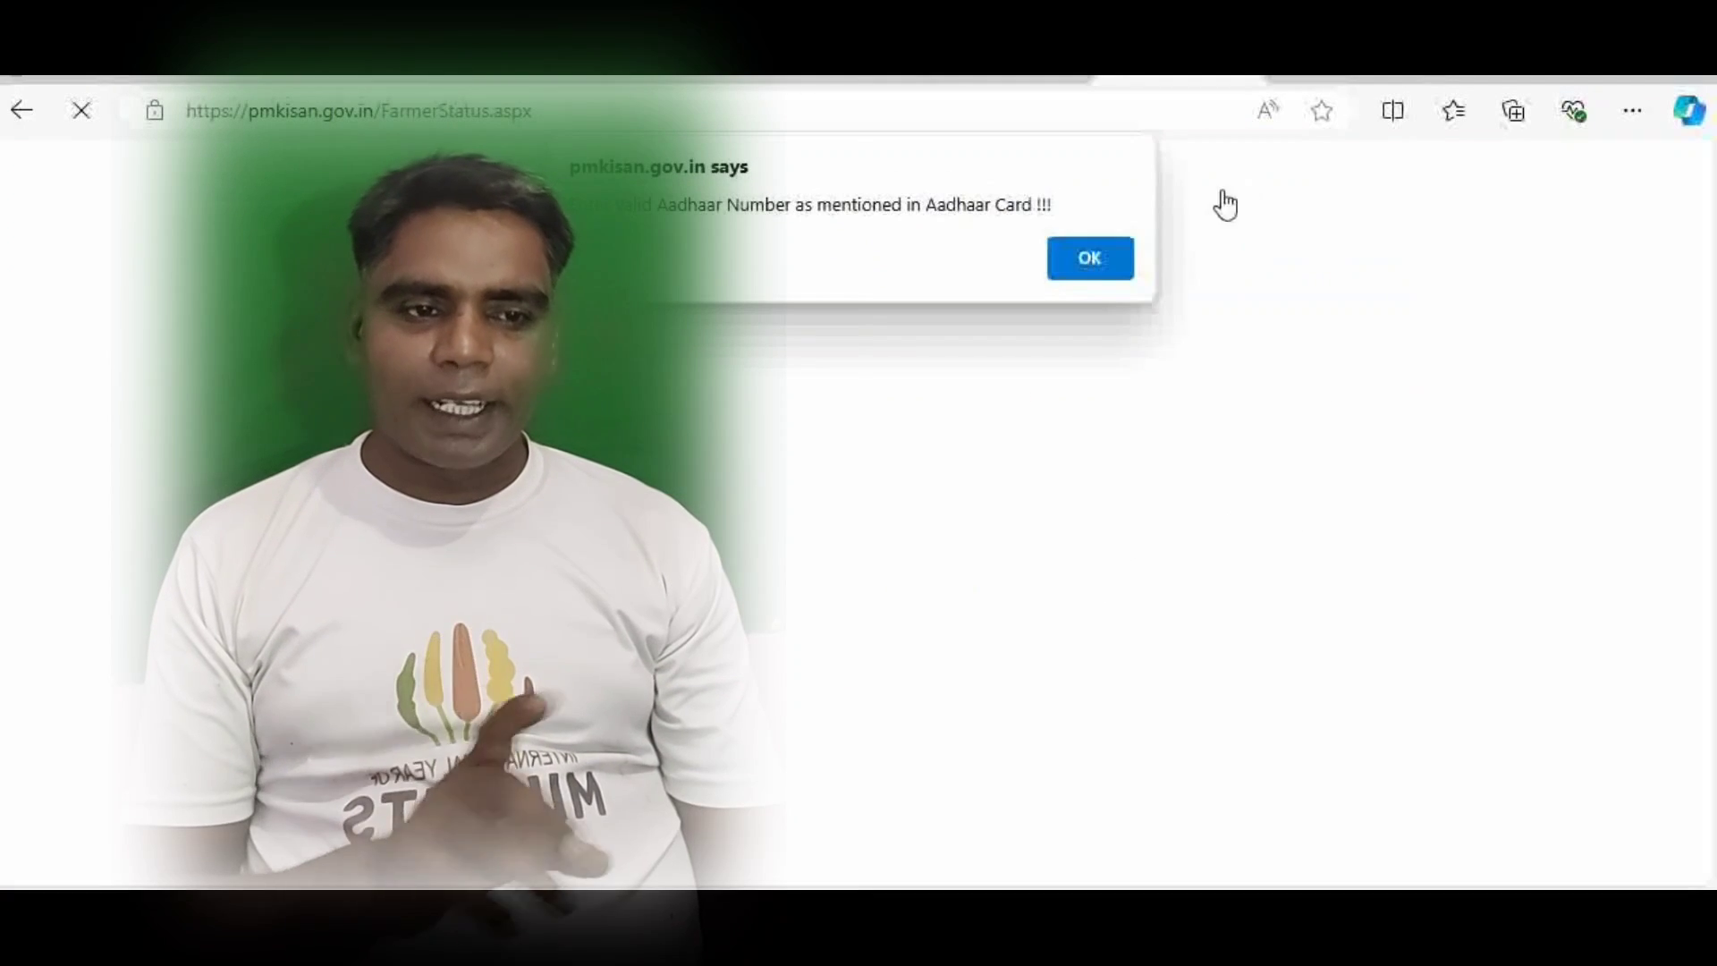
pyautogui.click(1099, 265)
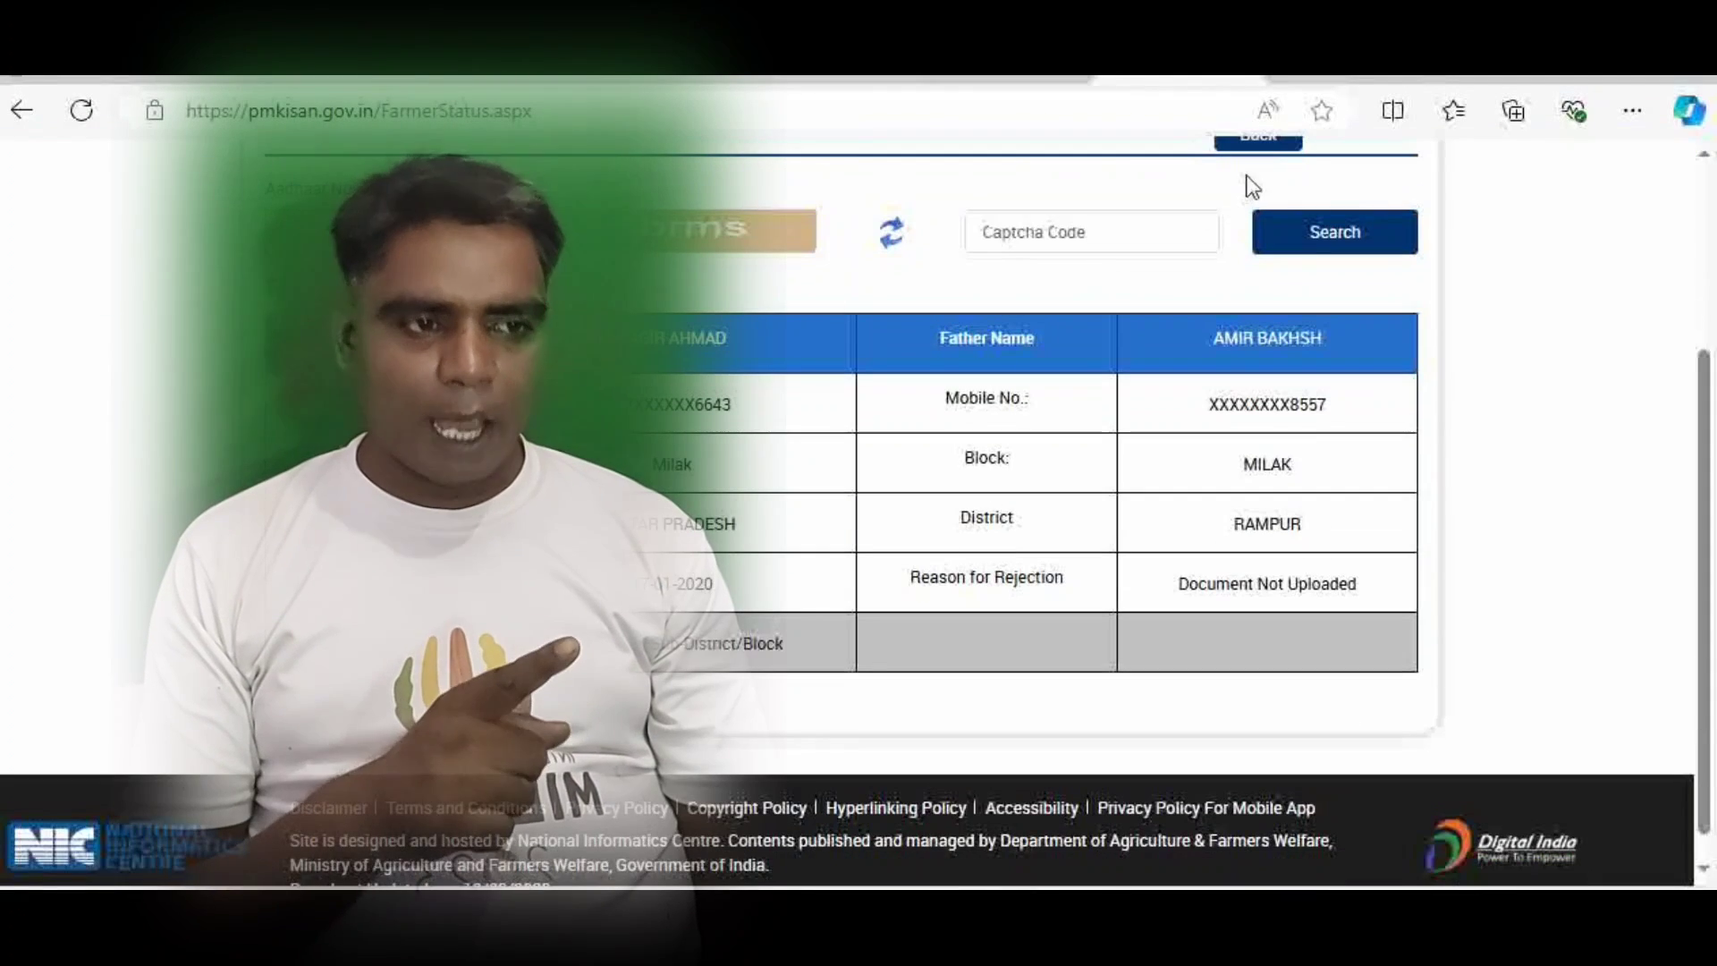
pyautogui.click(1259, 143)
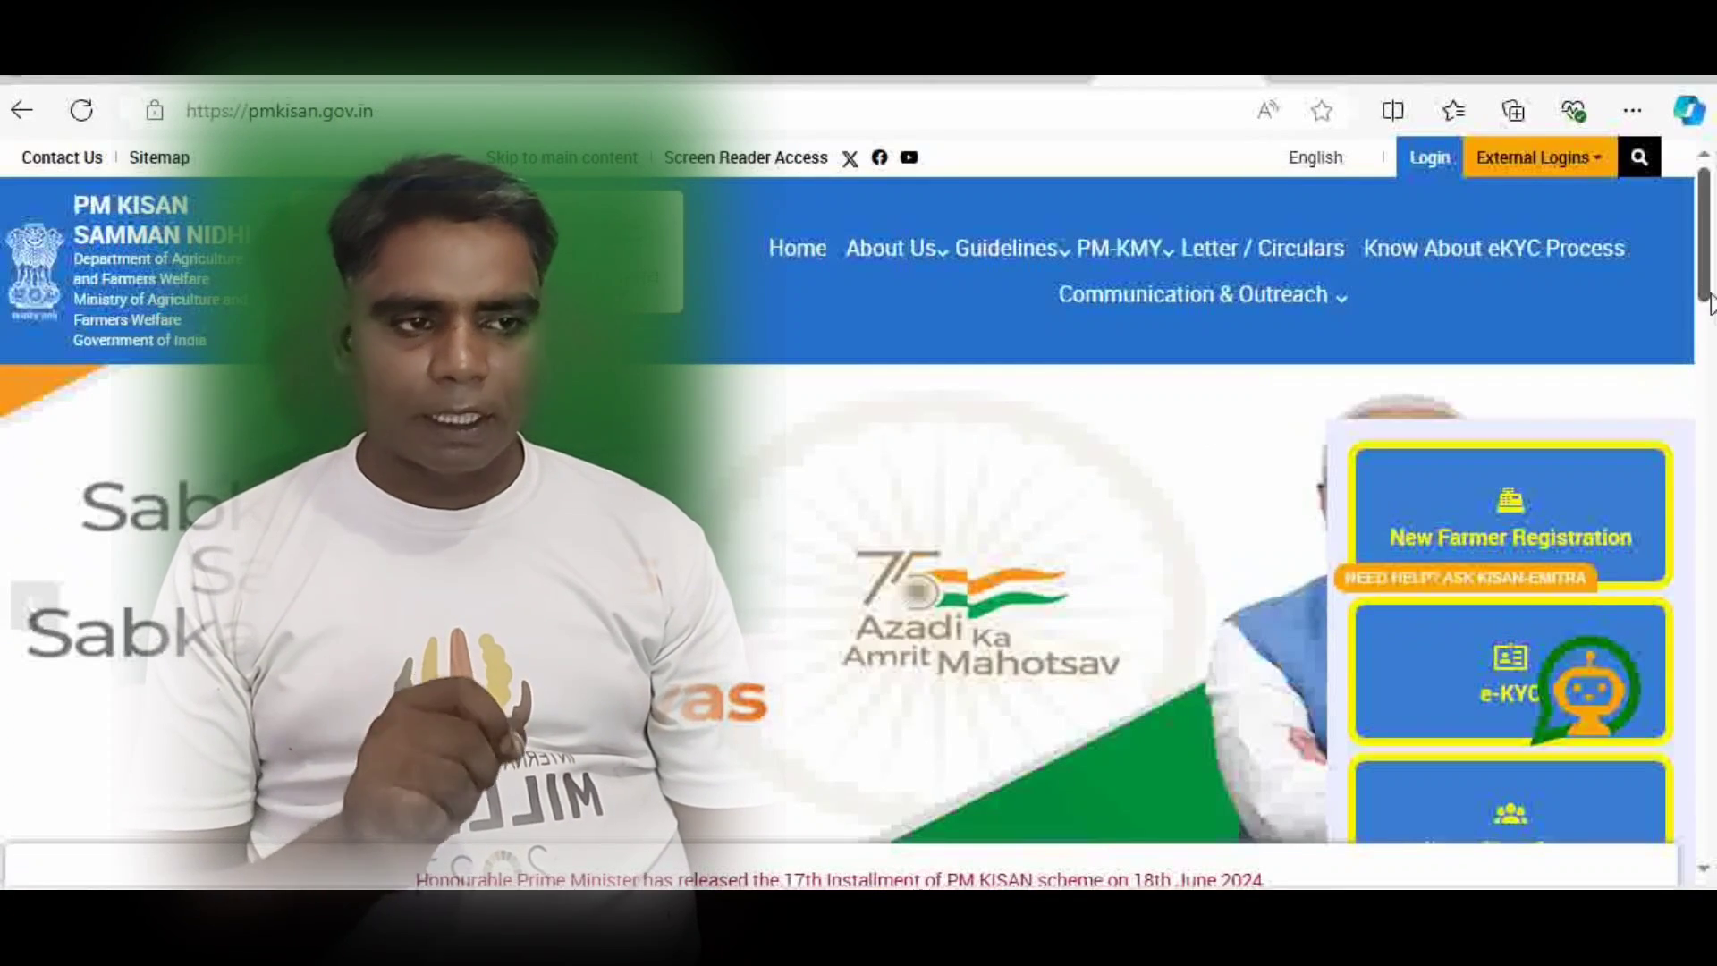
# Step: Scroll to Farmers Corner and open the Updation of Self Registered Farmers search form
pyautogui.scroll(-12, 1270, 780)
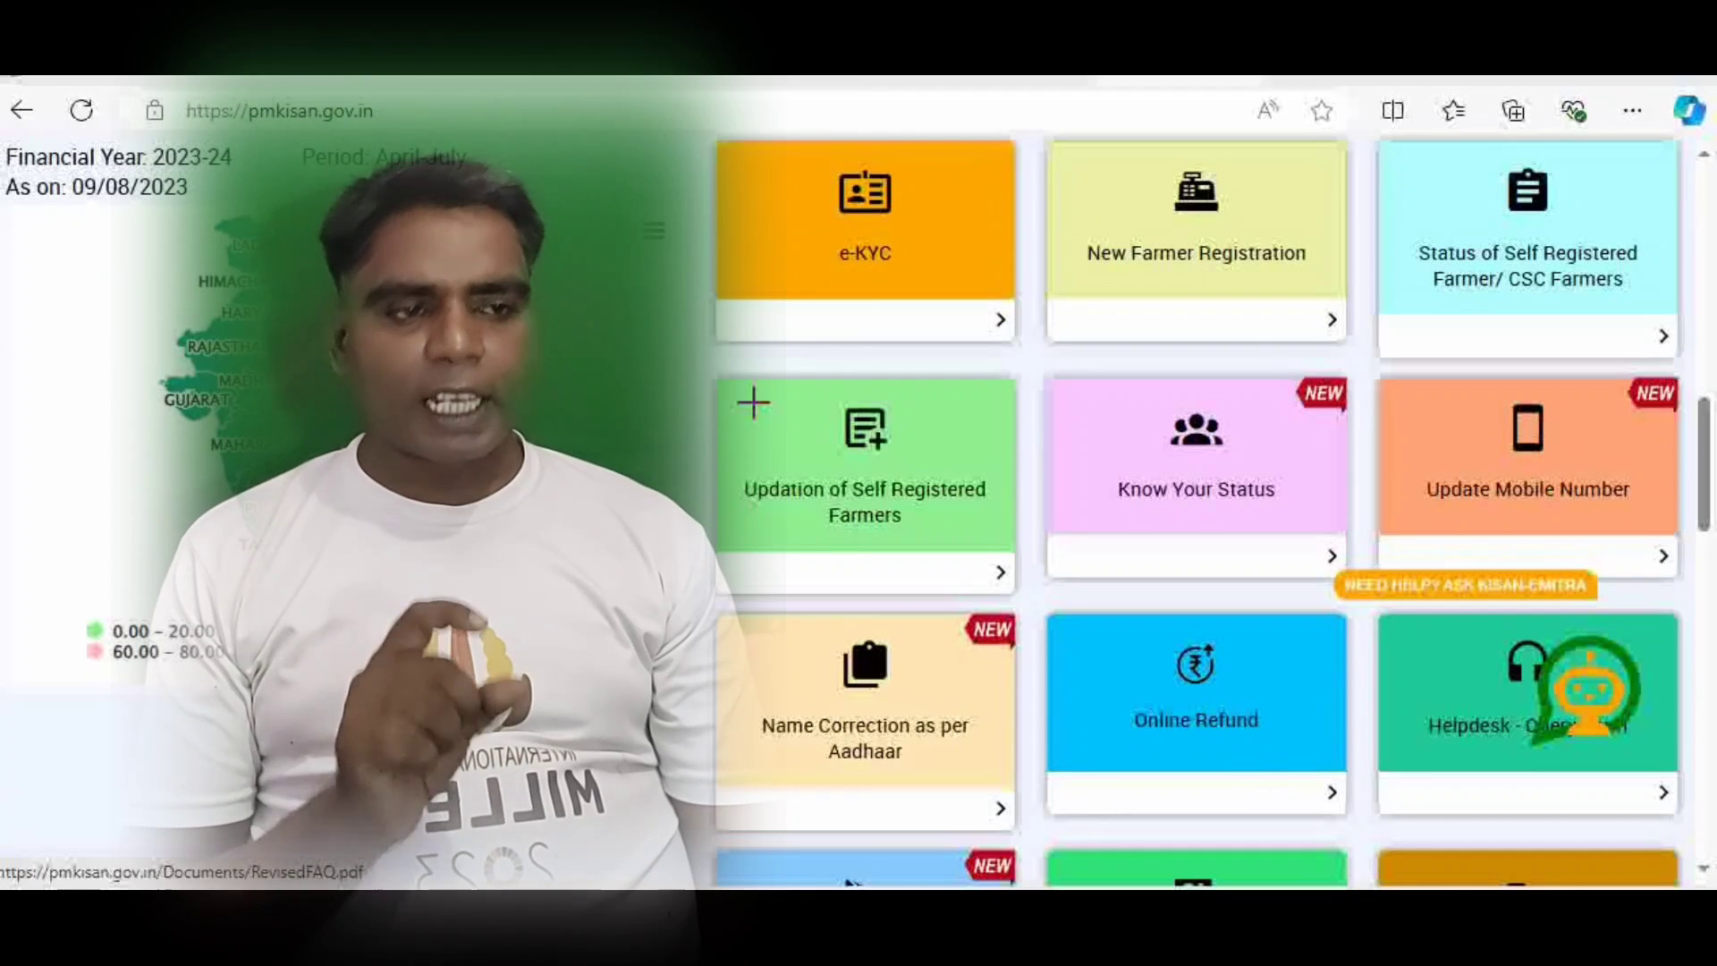
pyautogui.moveTo(724, 407)
pyautogui.mouseDown()
pyautogui.moveTo(816, 548)
pyautogui.moveTo(1003, 553)
pyautogui.mouseUp()
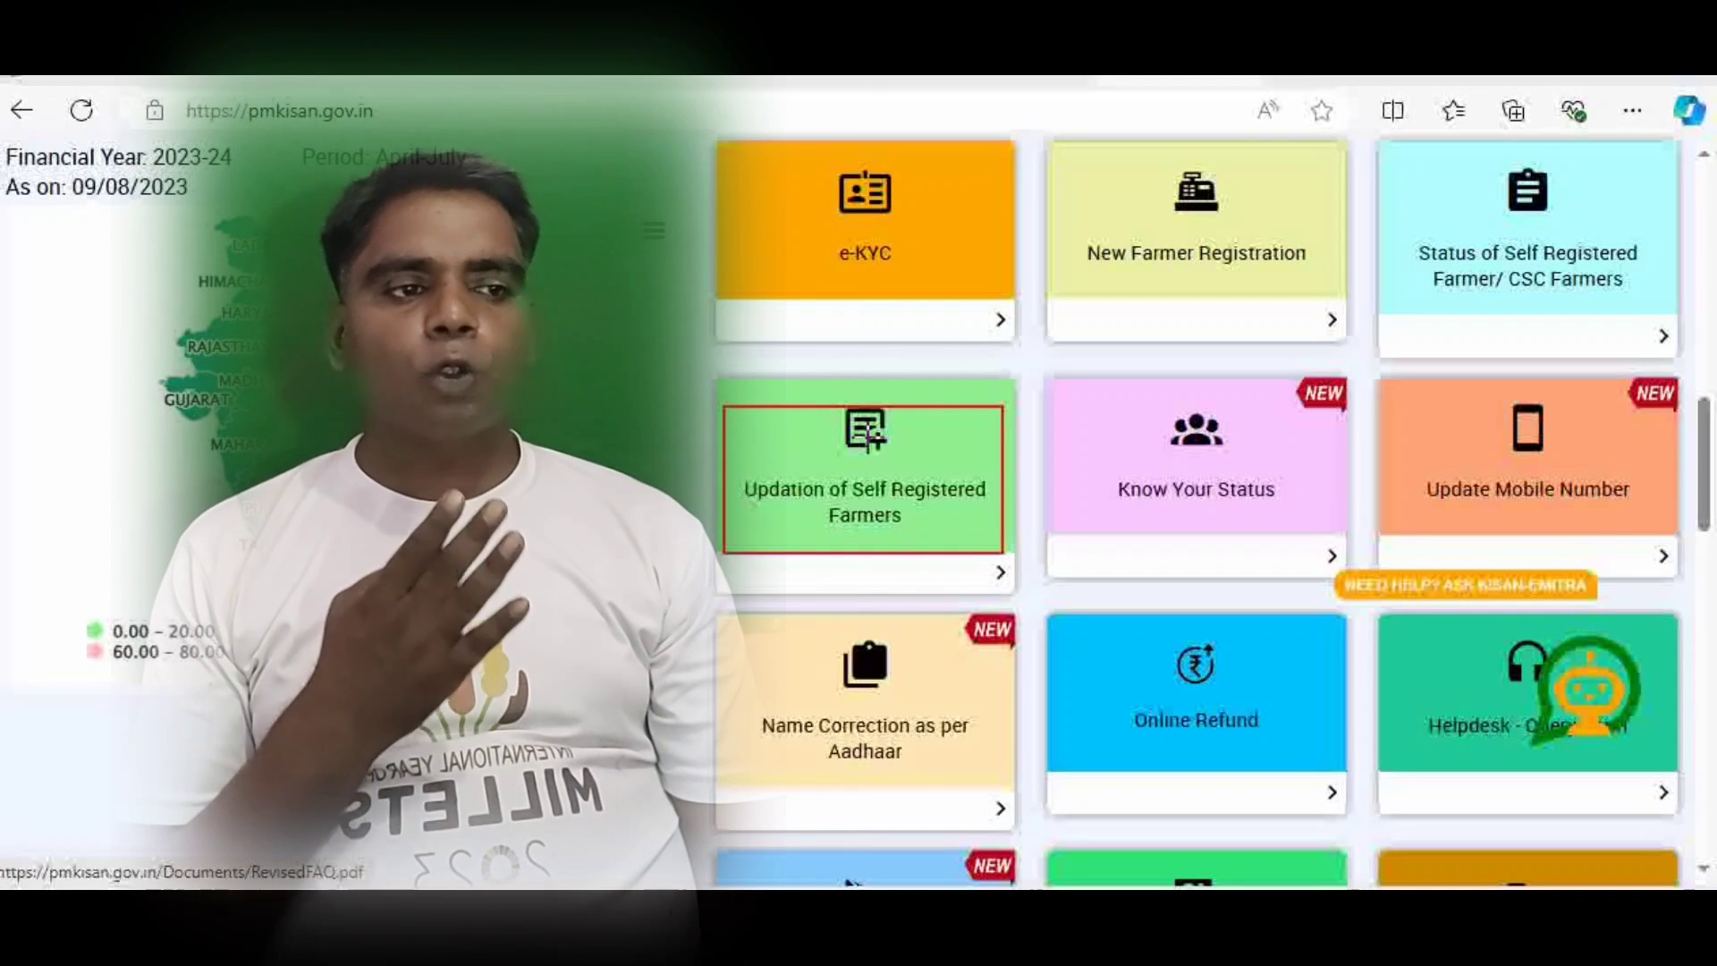
pyautogui.press('Escape')
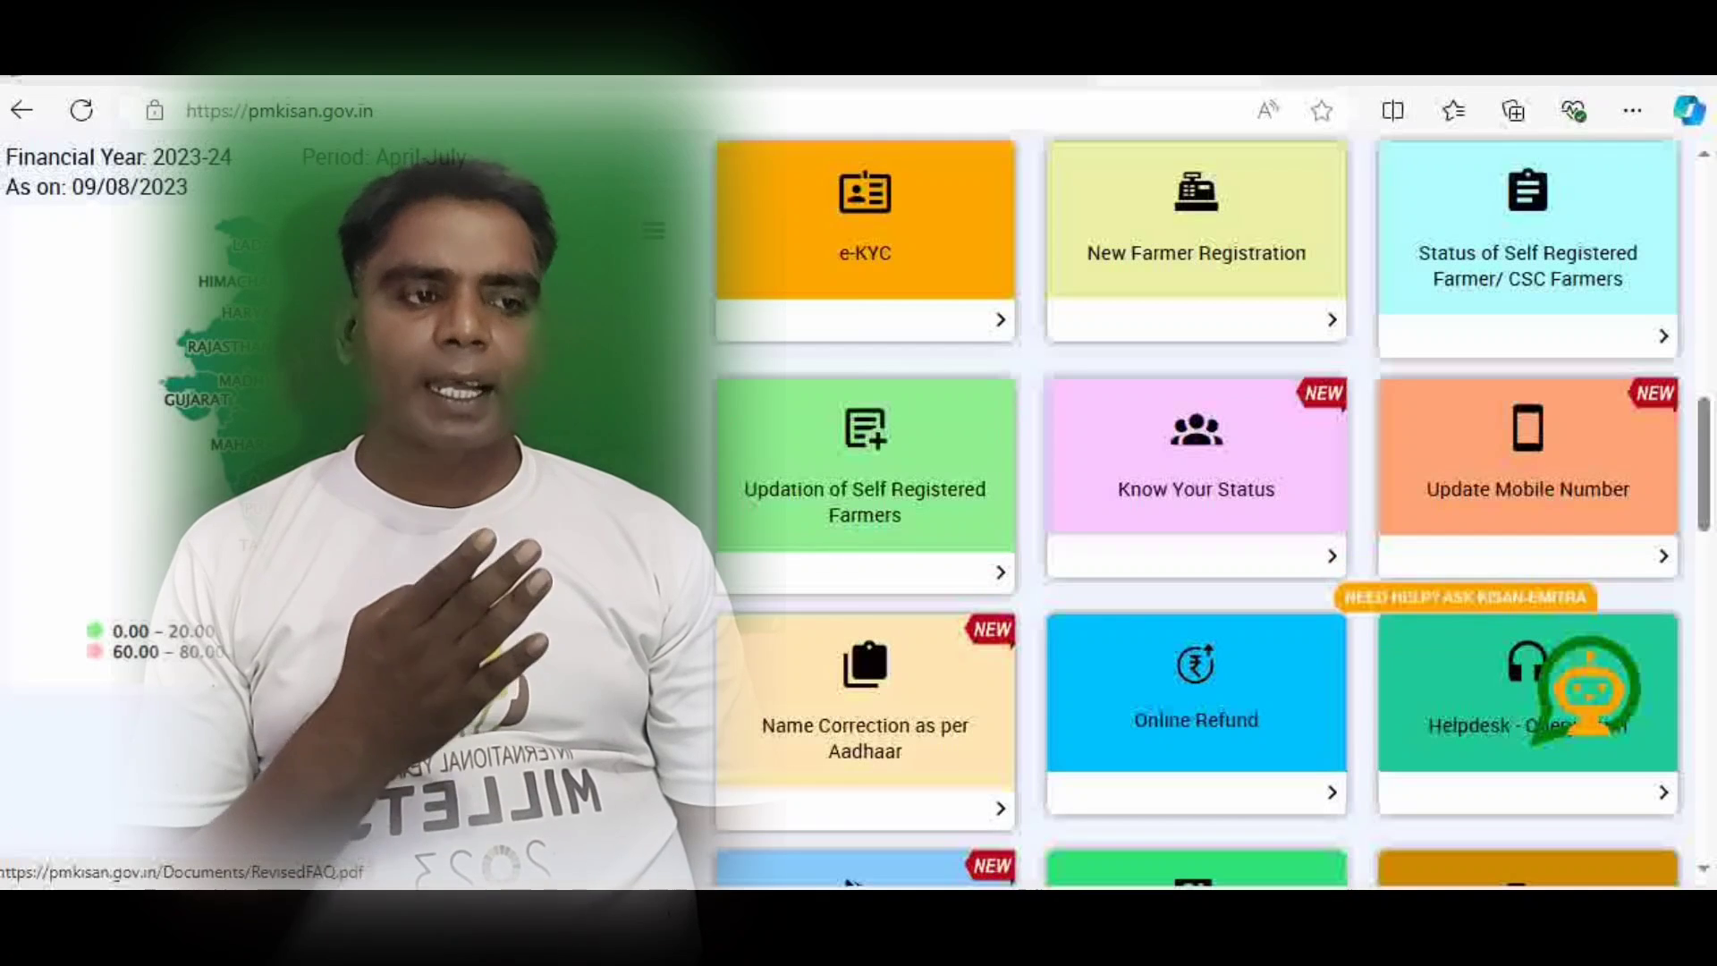
pyautogui.click(867, 505)
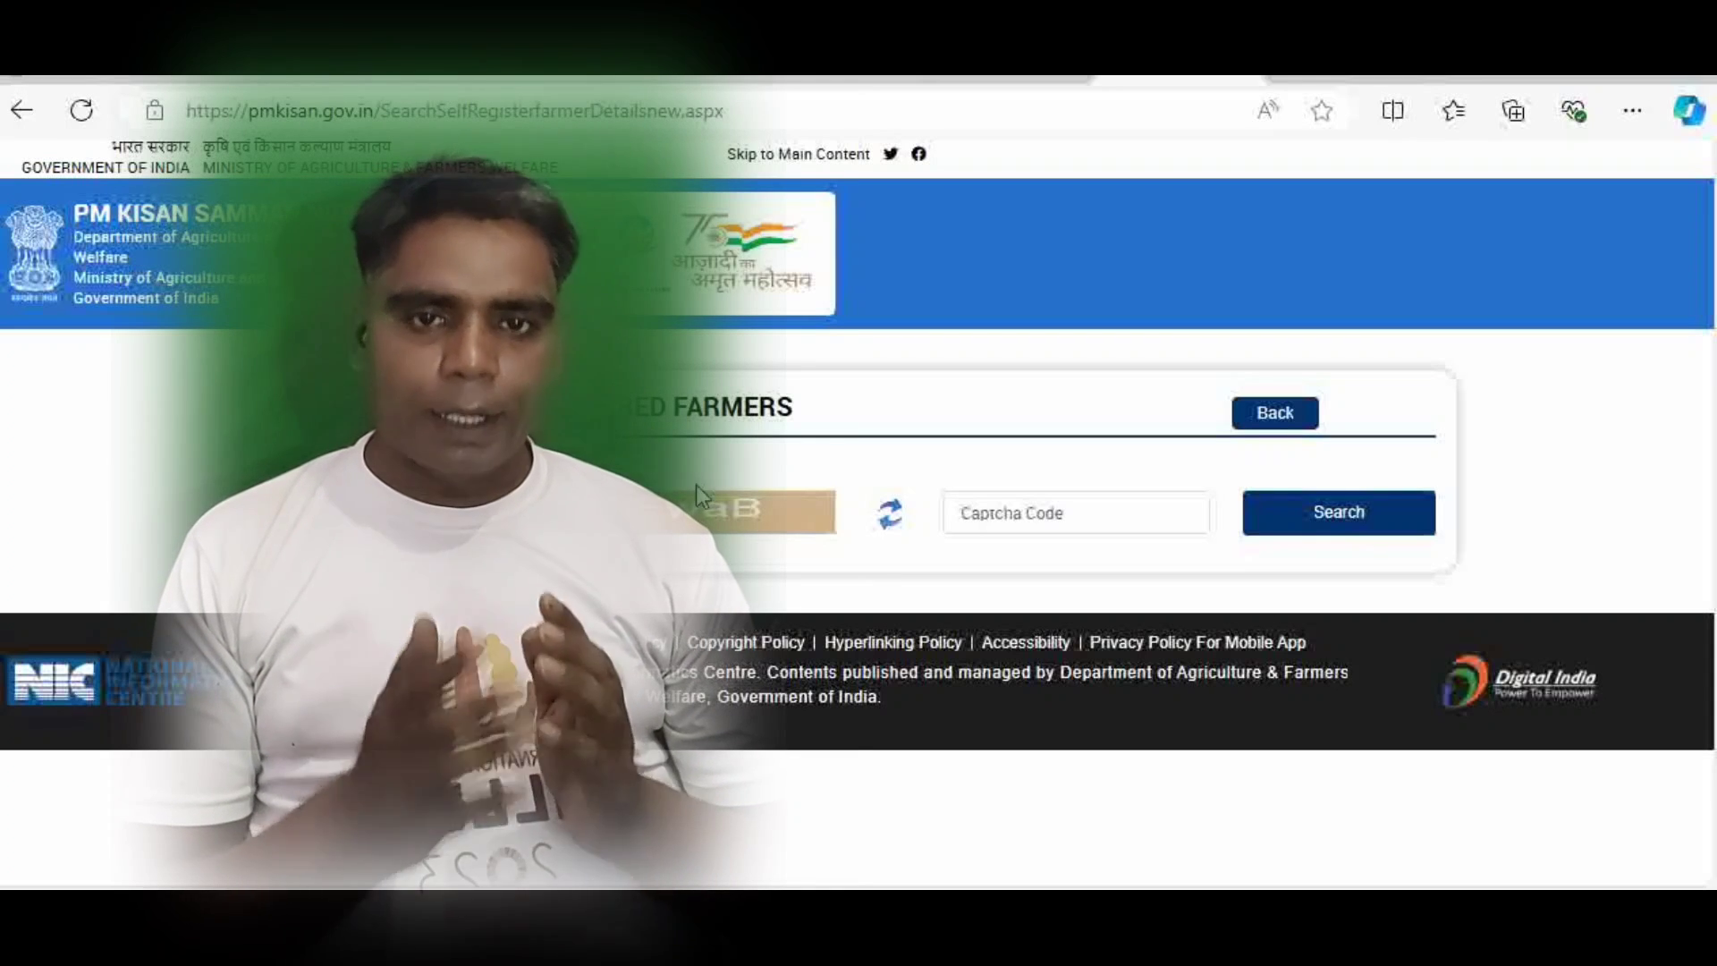
# Step: Type the captcha characters into Captcha Code, replacing the wrongly typed letters
pyautogui.click(1061, 513)
pyautogui.write('V6f')
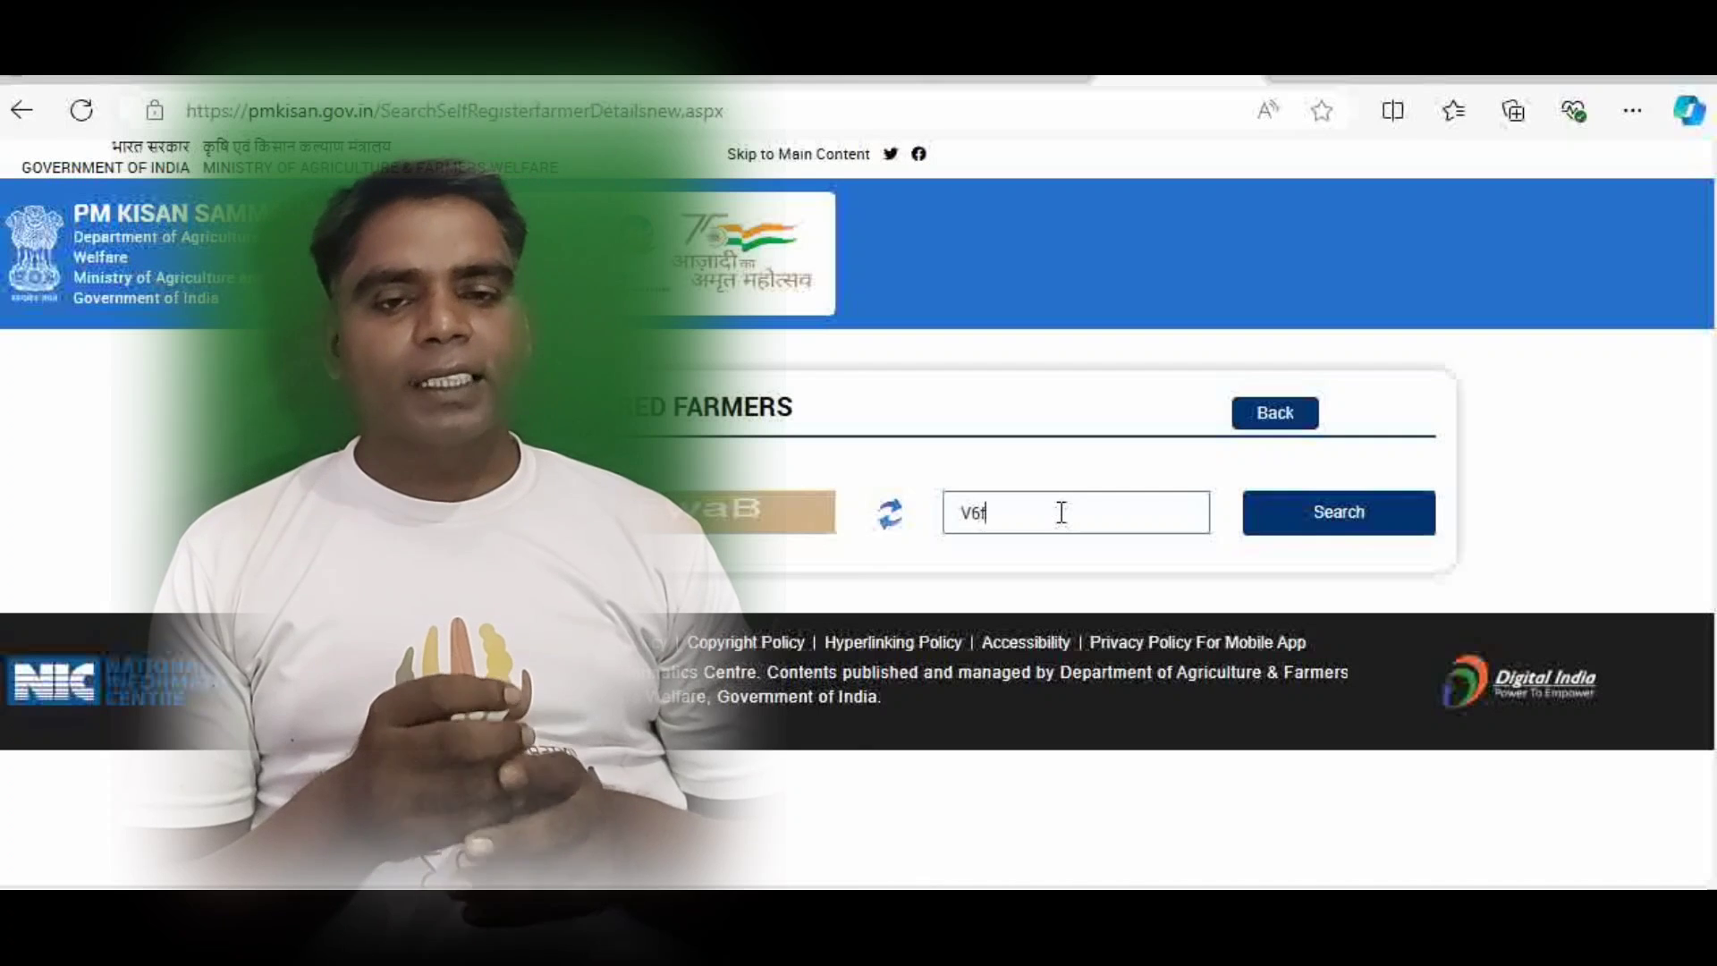
pyautogui.write('WAb')
pyautogui.press('BackSpace')
pyautogui.press('BackSpace')
pyautogui.press('BackSpace')
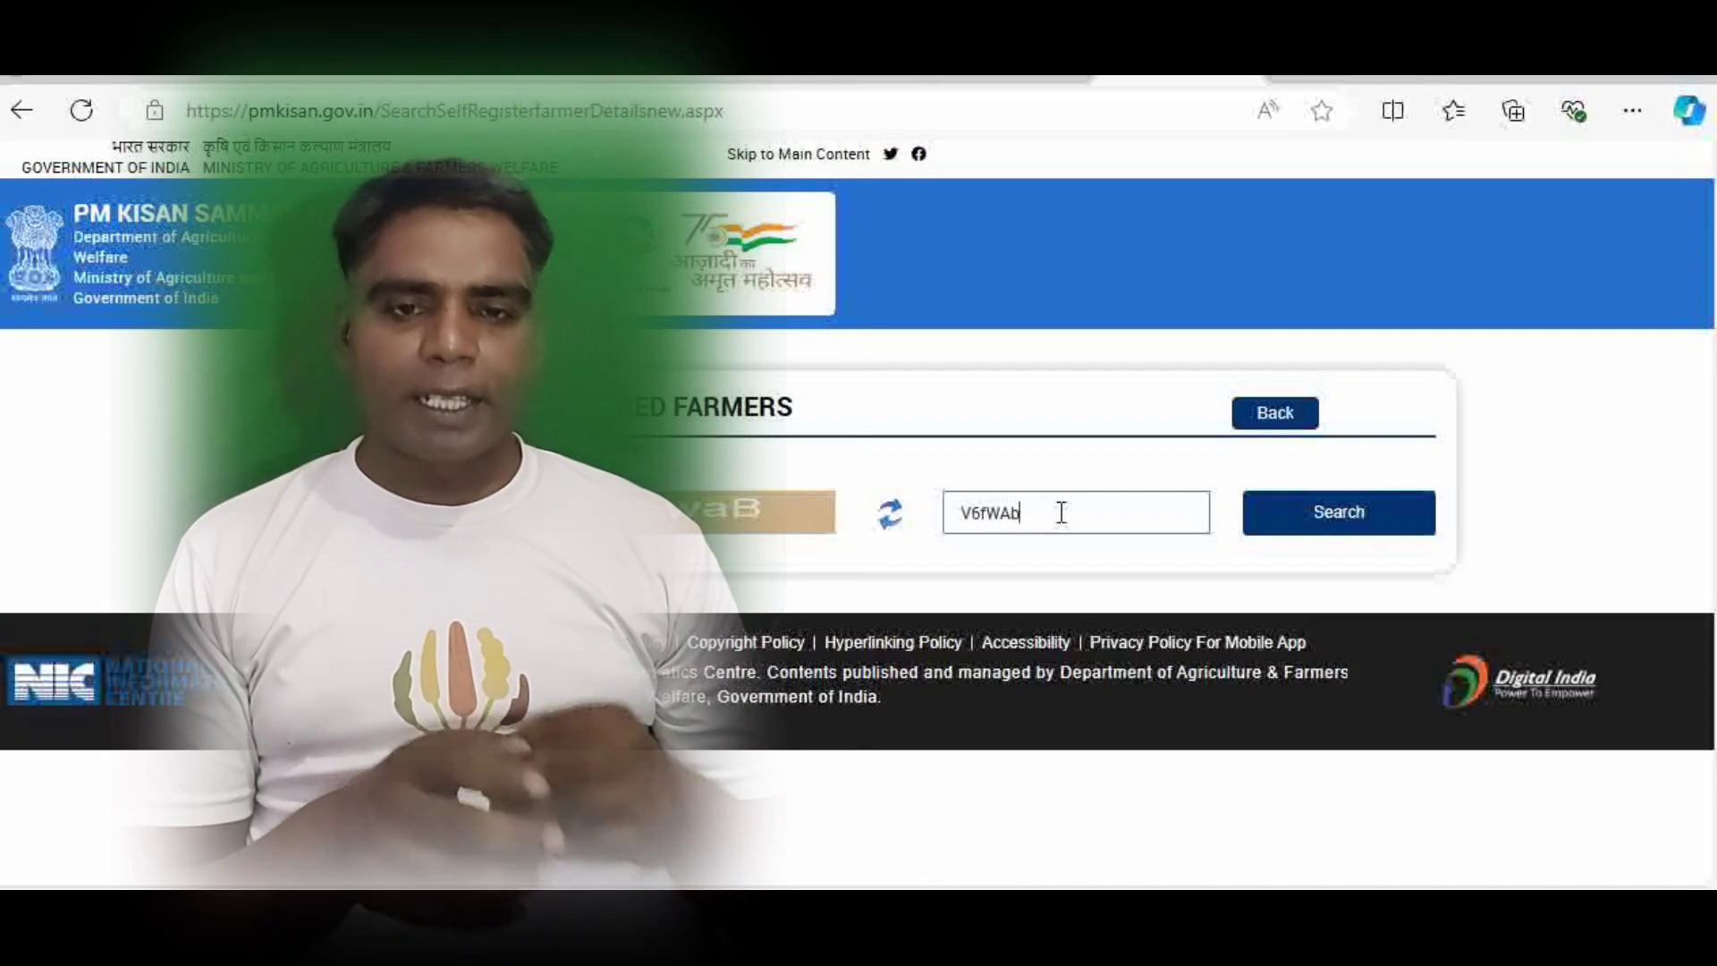
pyautogui.write('F')
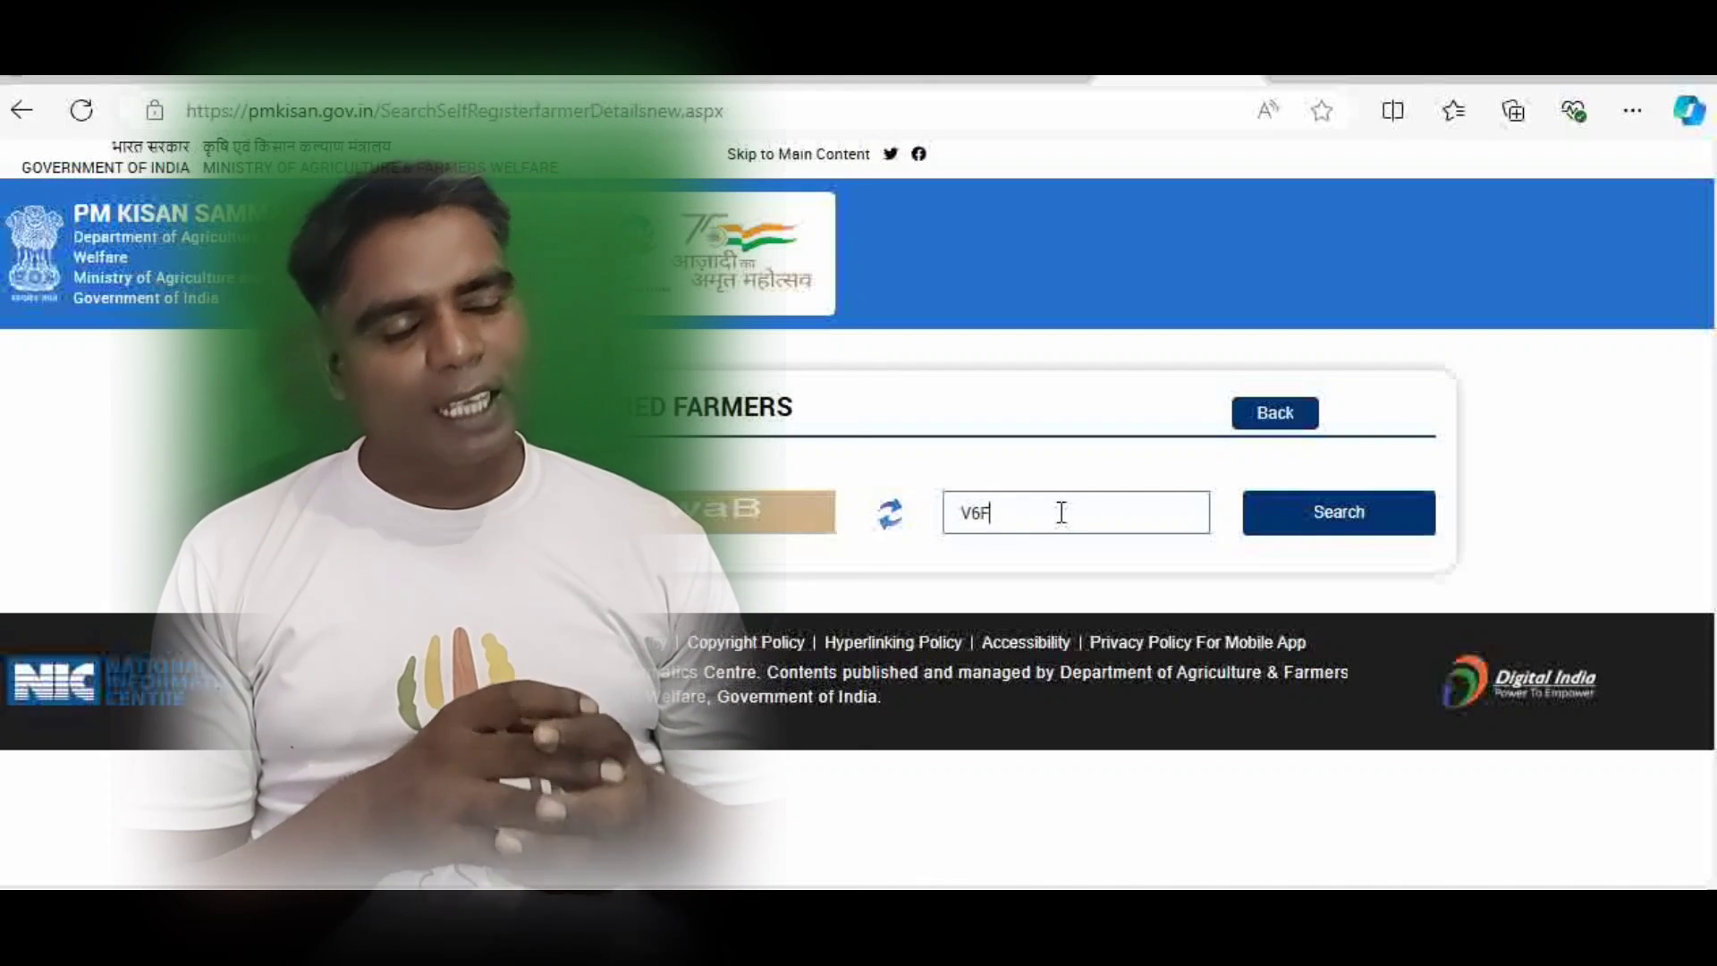
pyautogui.write('waB')
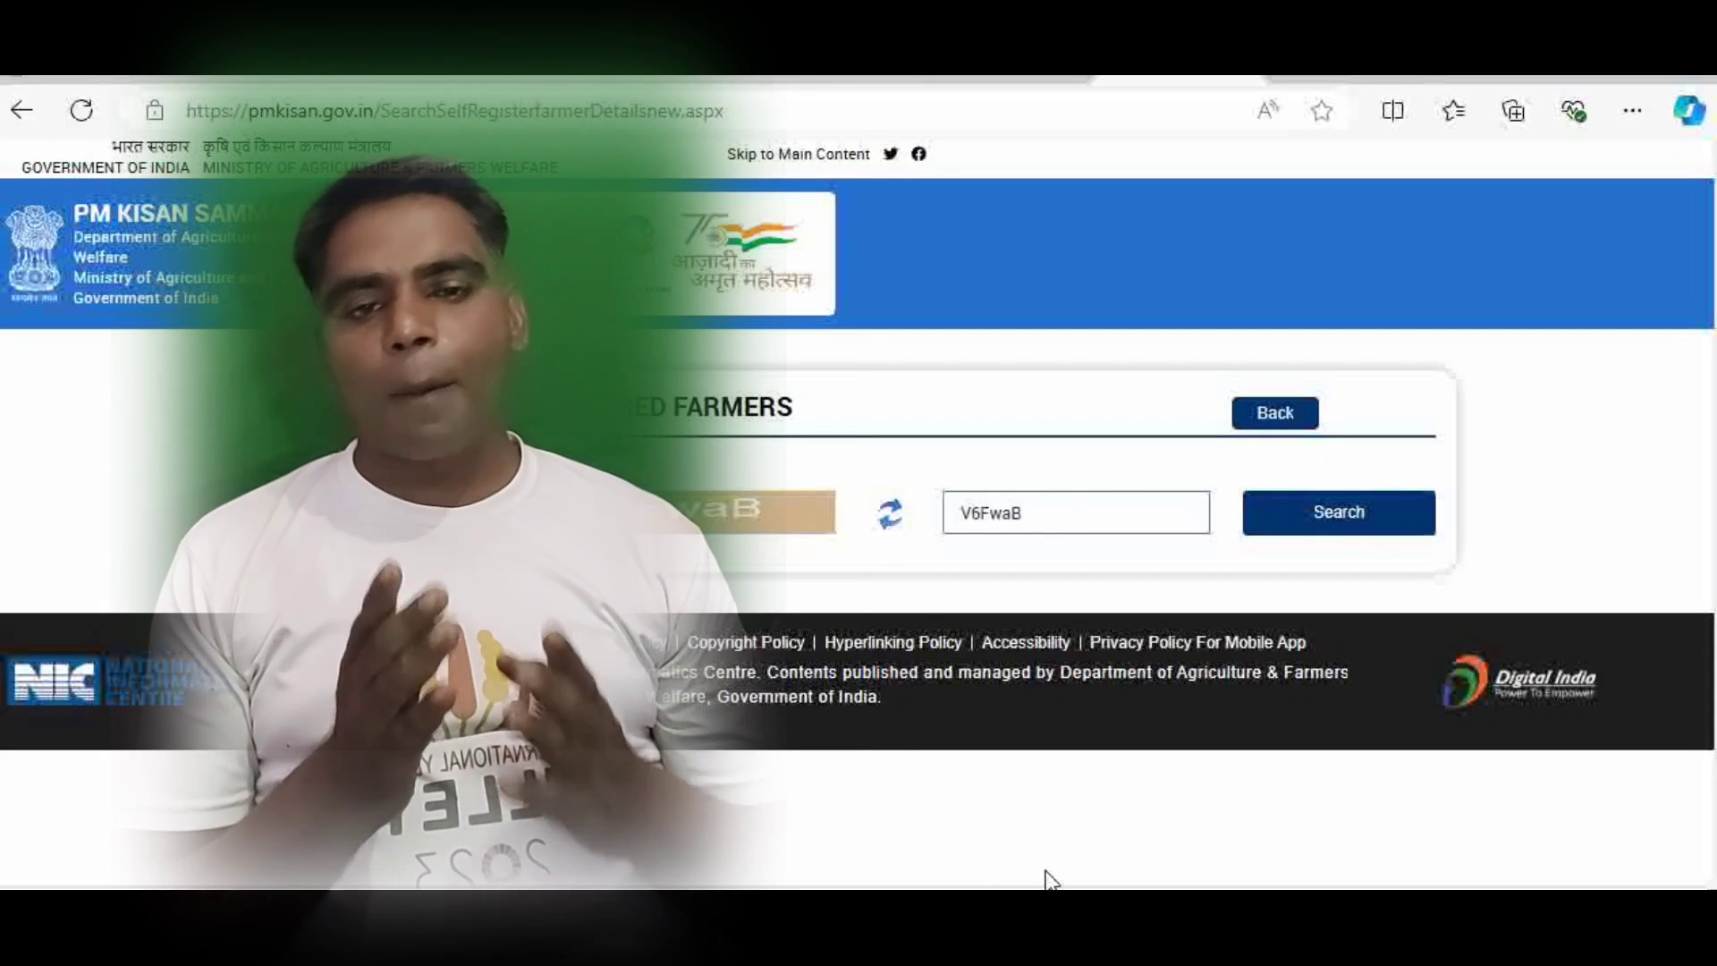
# Step: Mark an area of the search form for viewers, then clear the annotation
pyautogui.click(1172, 905)
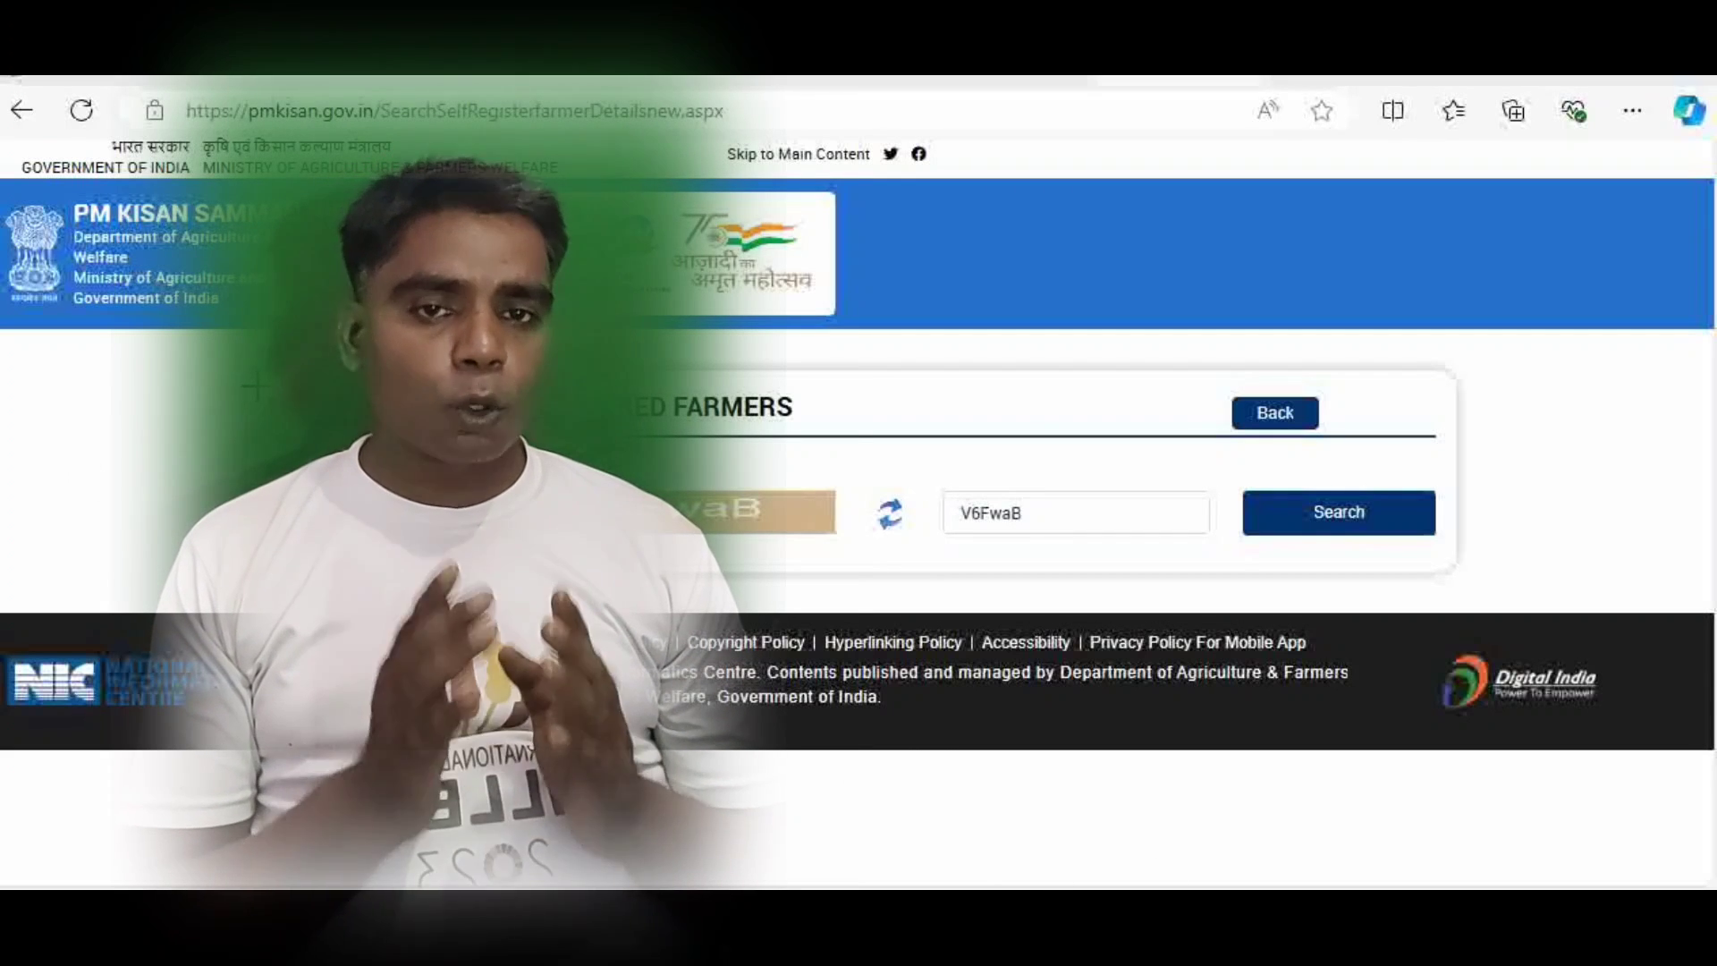
pyautogui.moveTo(621, 387); pyautogui.dragTo(861, 446)
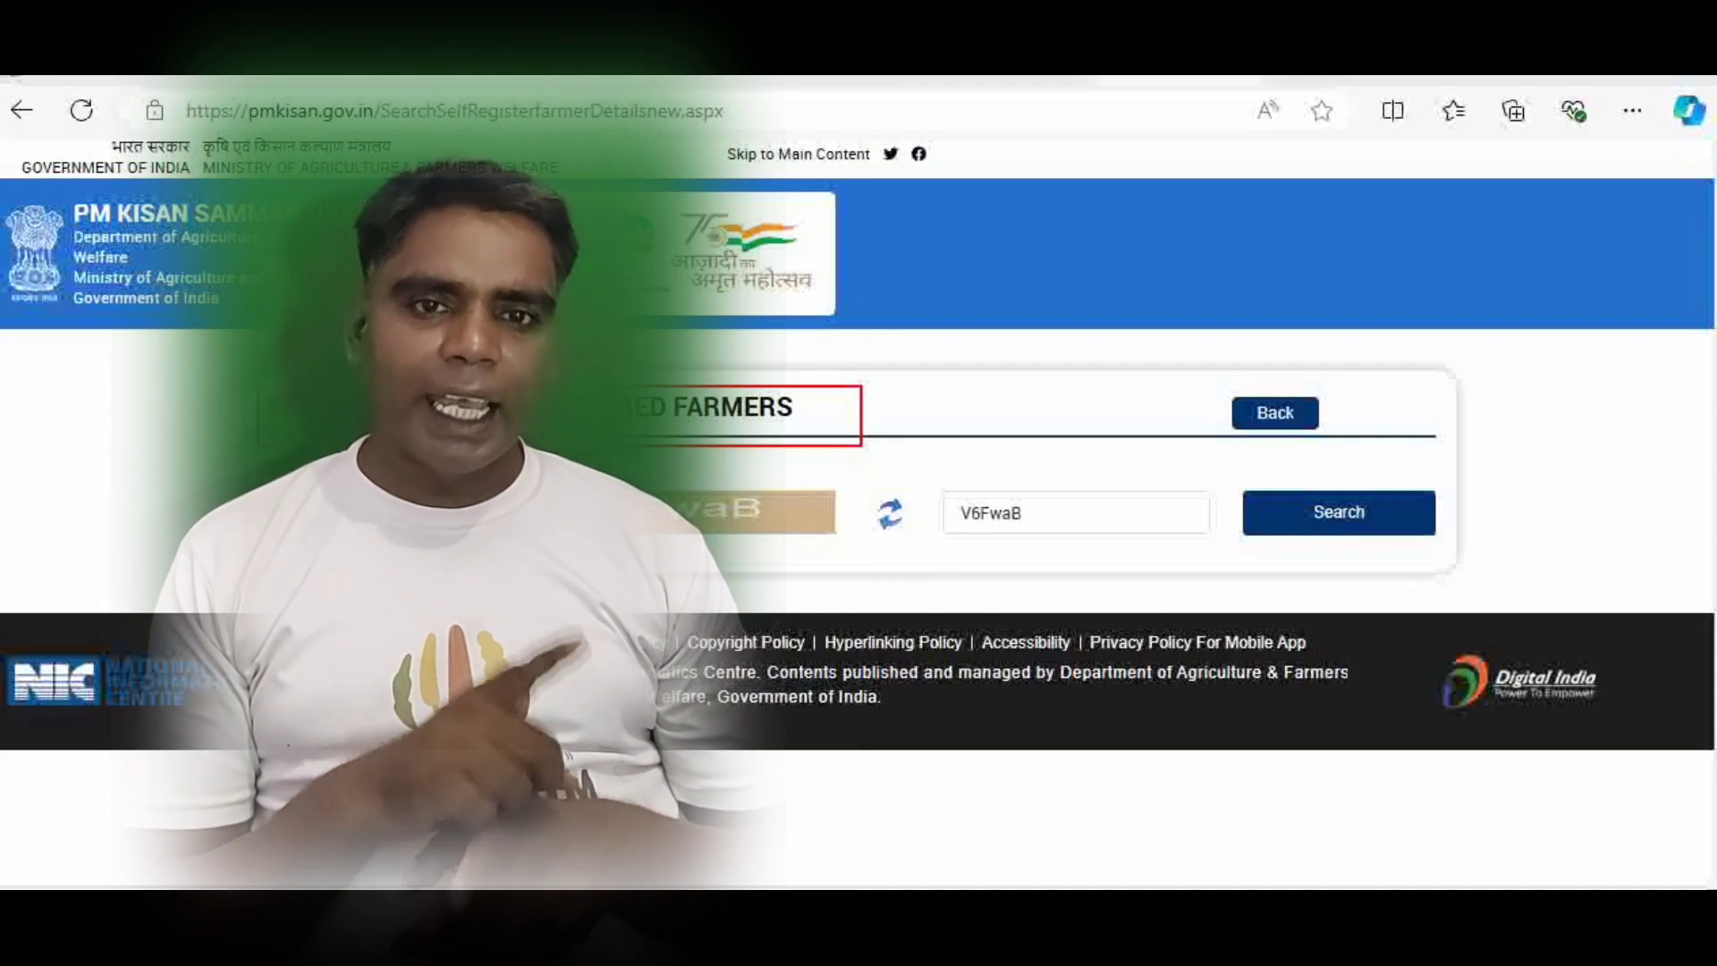
pyautogui.press('Escape')
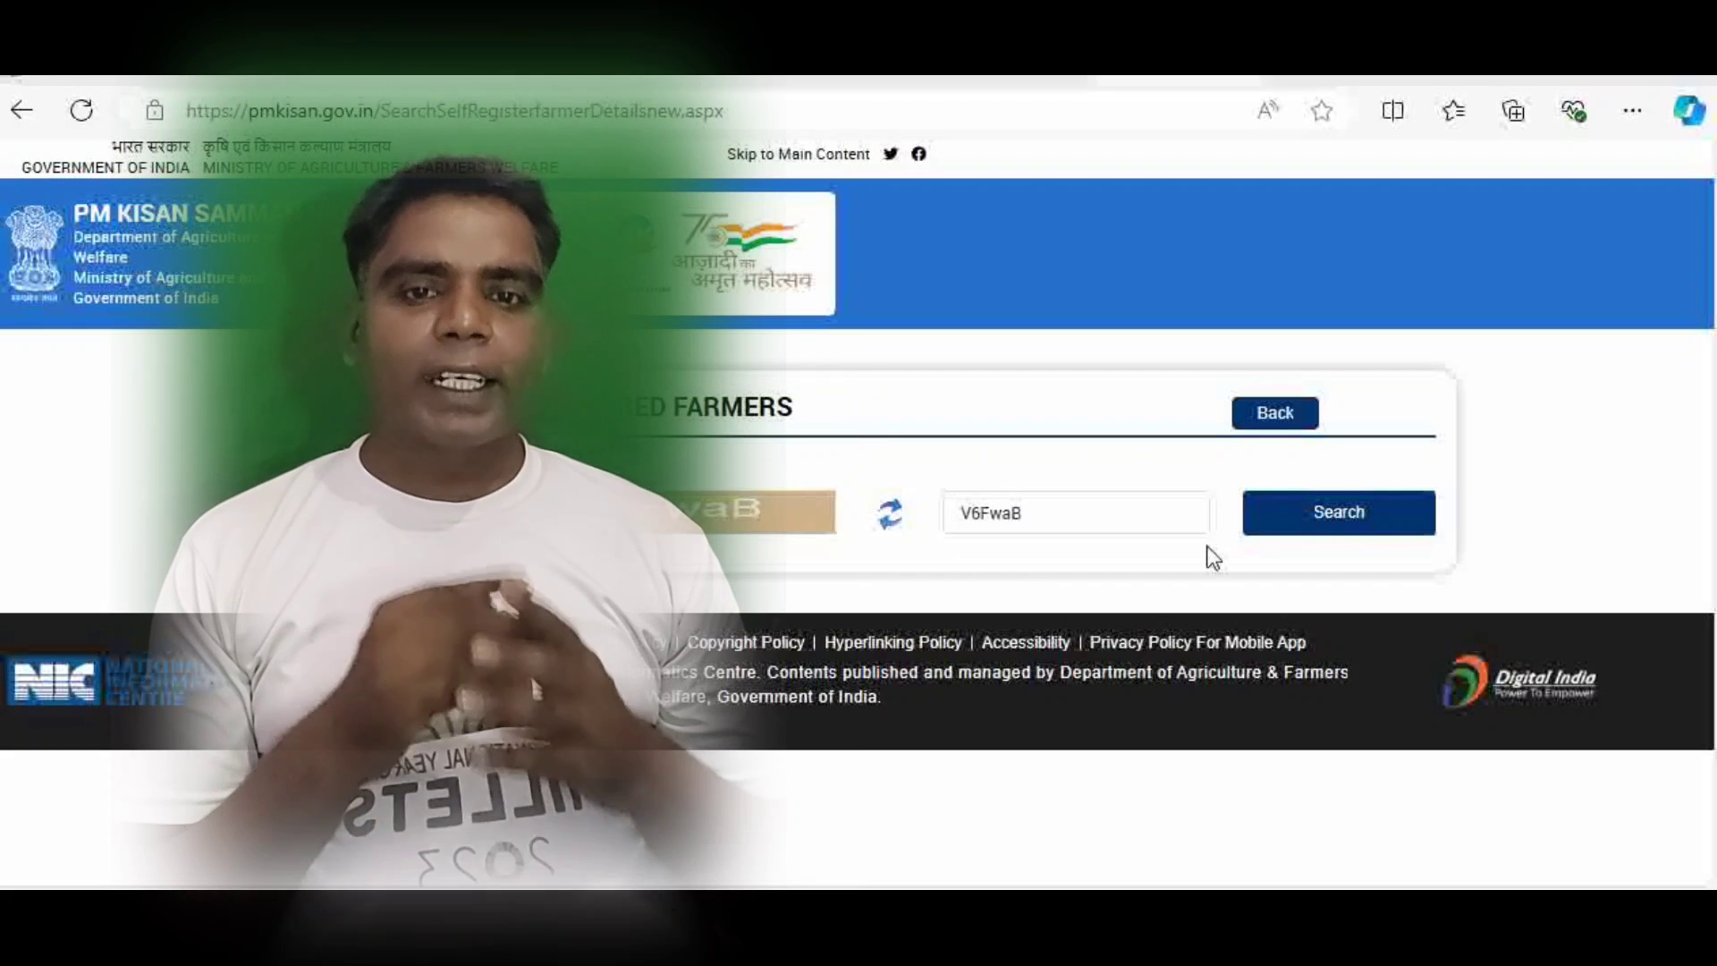
# Step: Dismiss the Invalid Image Text alert and resubmit the search with a newly typed captcha
pyautogui.click(1359, 516)
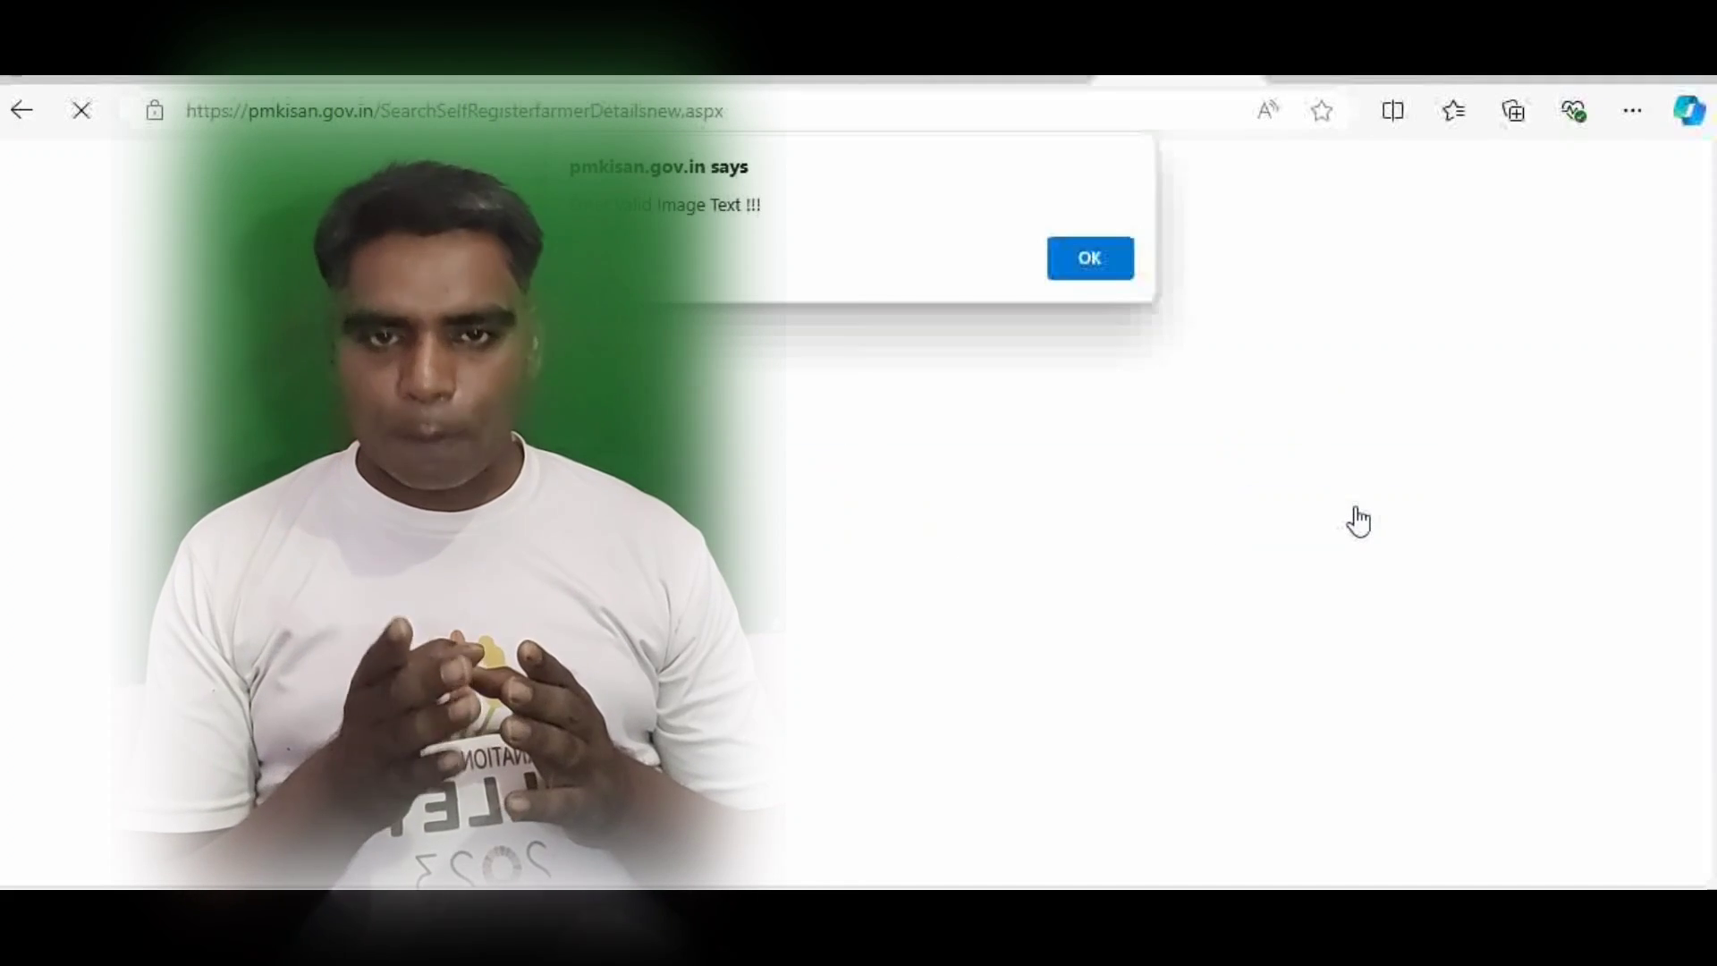
pyautogui.click(1092, 259)
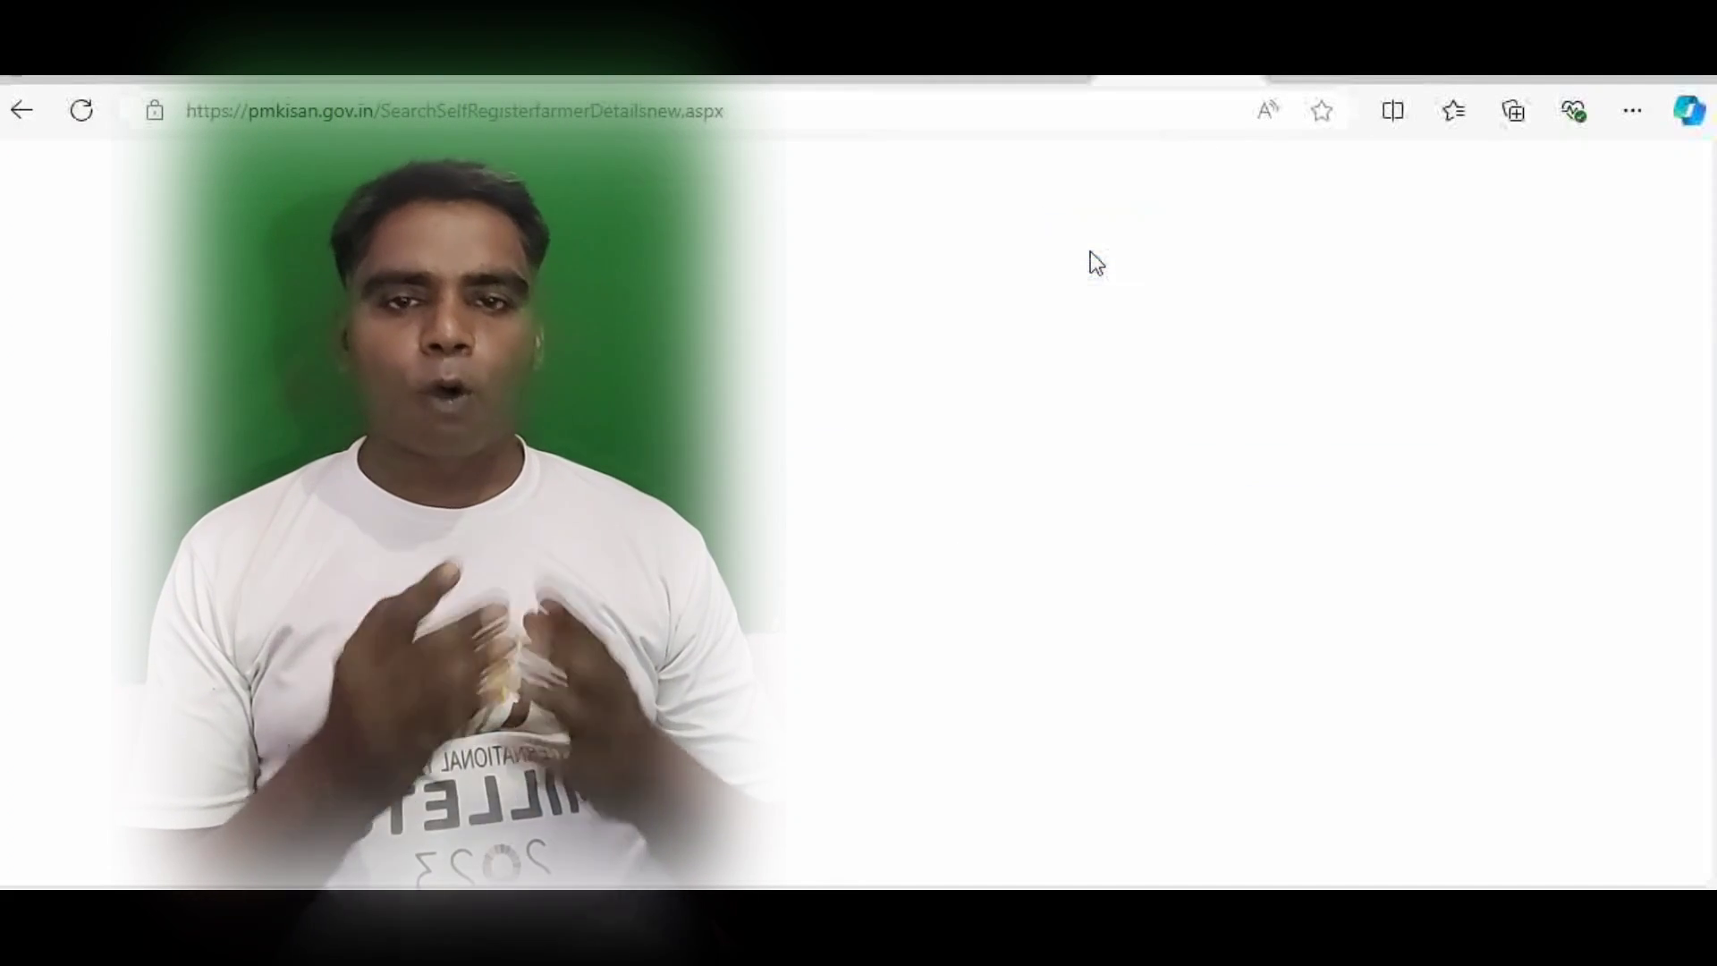
pyautogui.click(984, 512)
pyautogui.write('H')
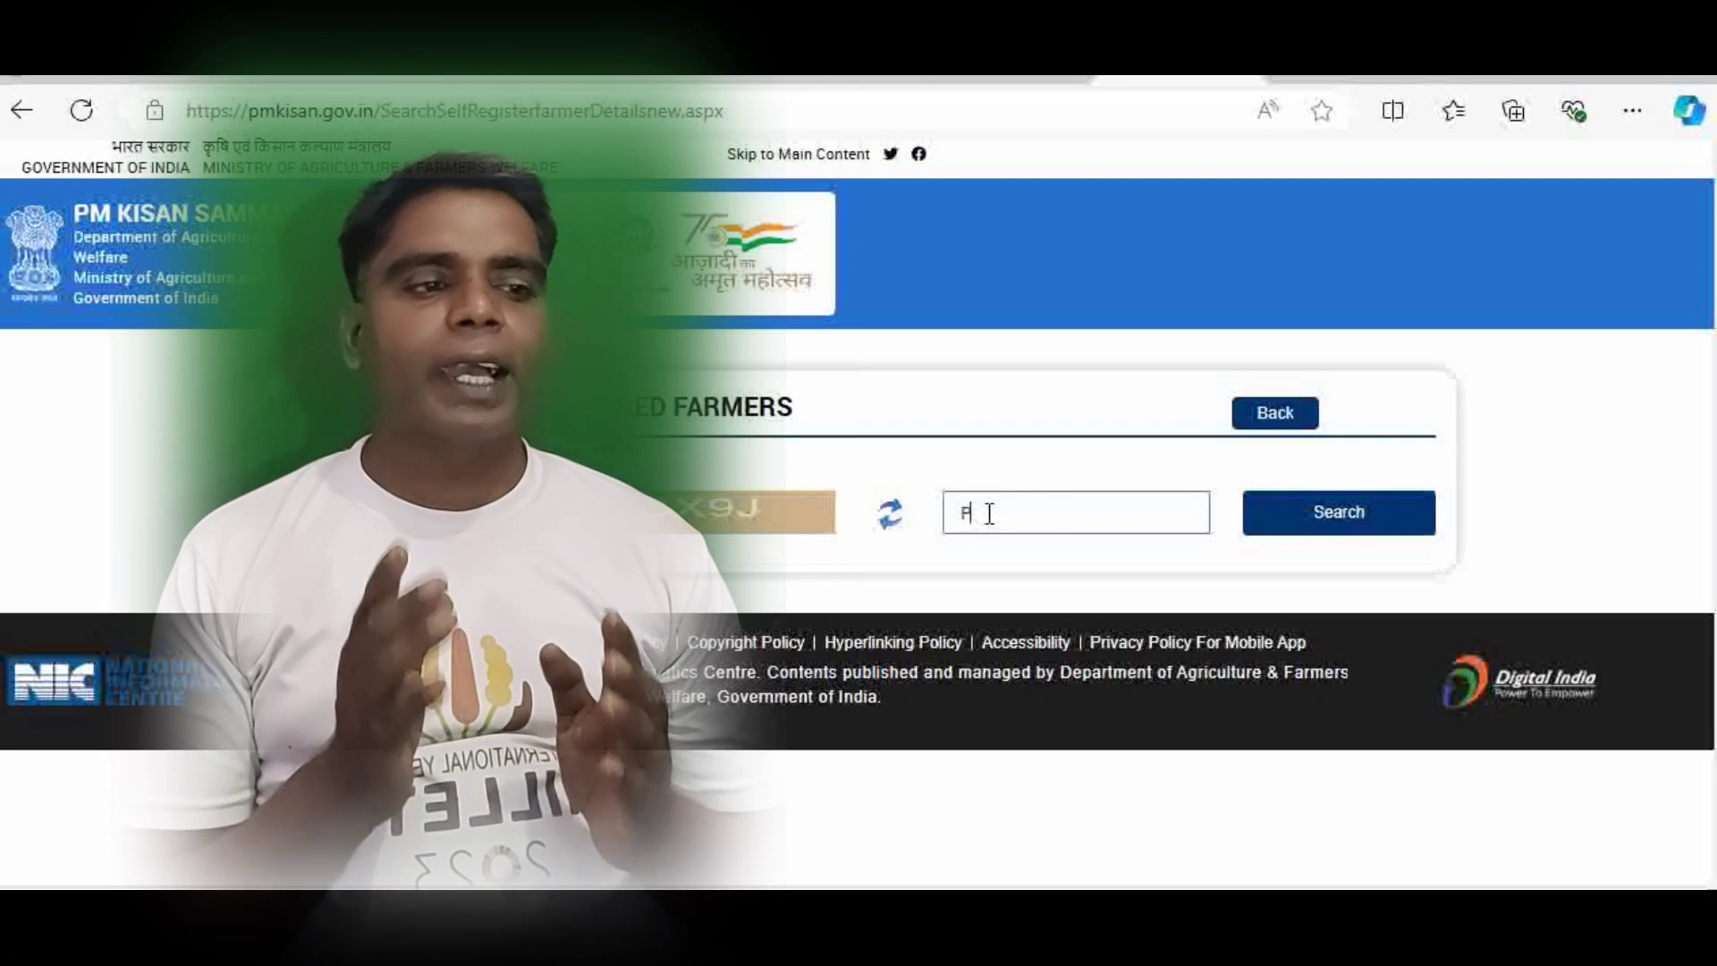
pyautogui.press('BackSpace')
pyautogui.write('pdCX9J')
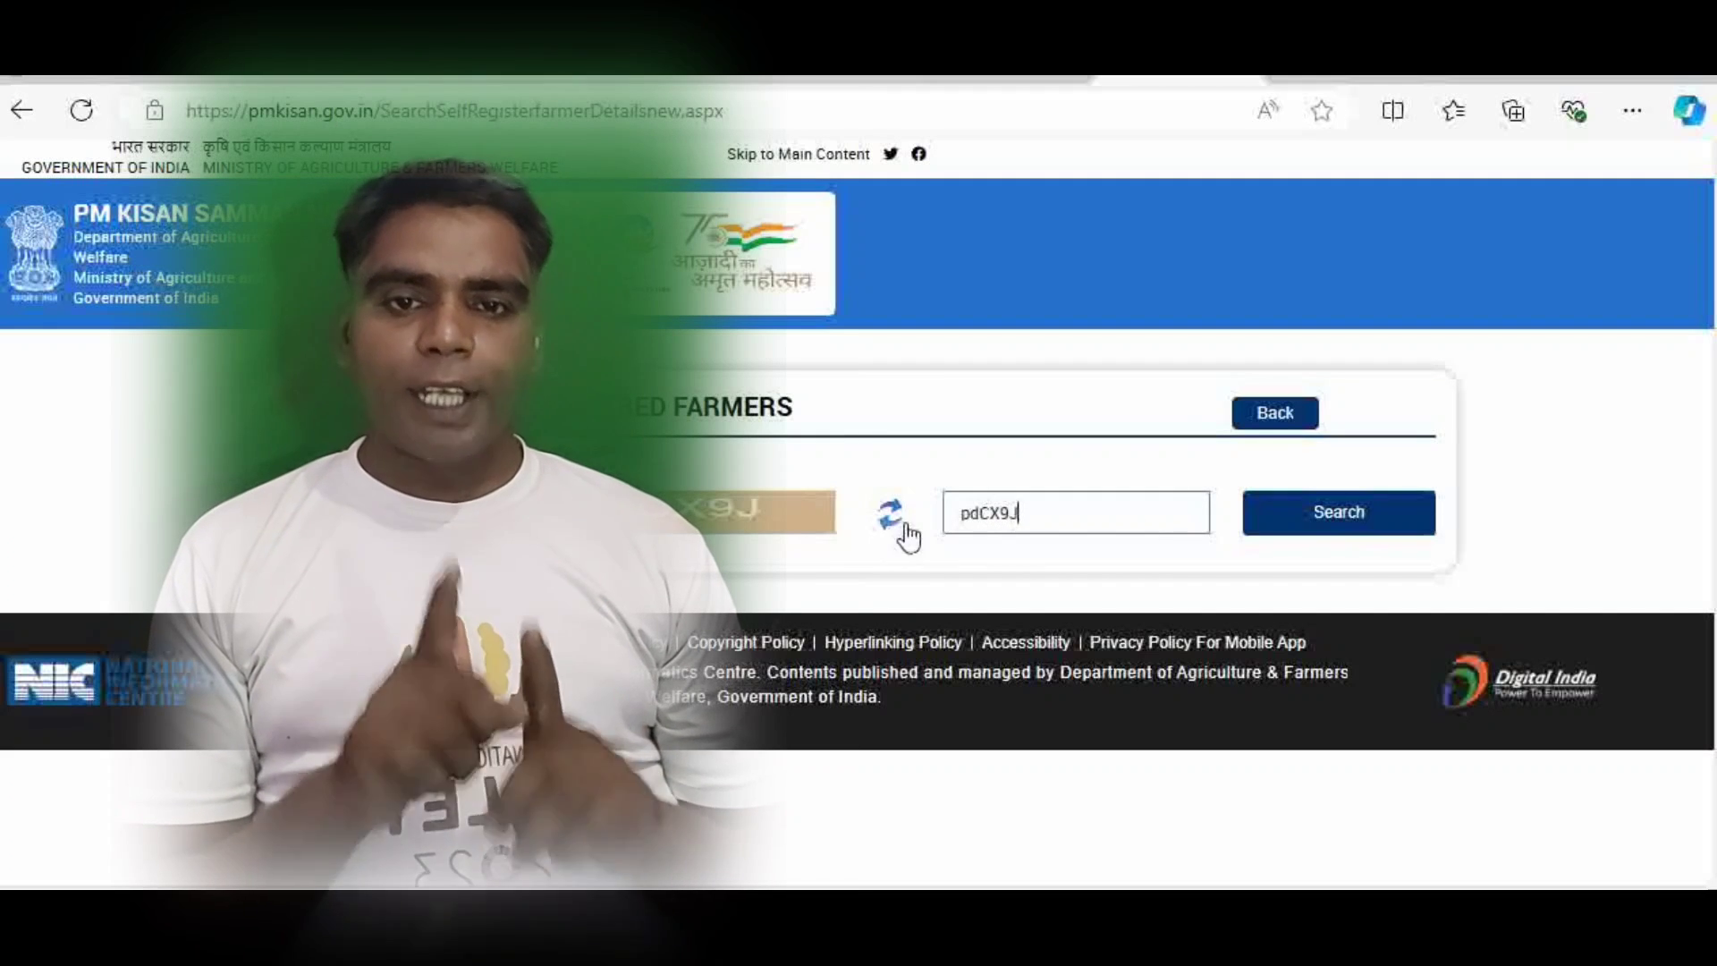
pyautogui.click(1334, 527)
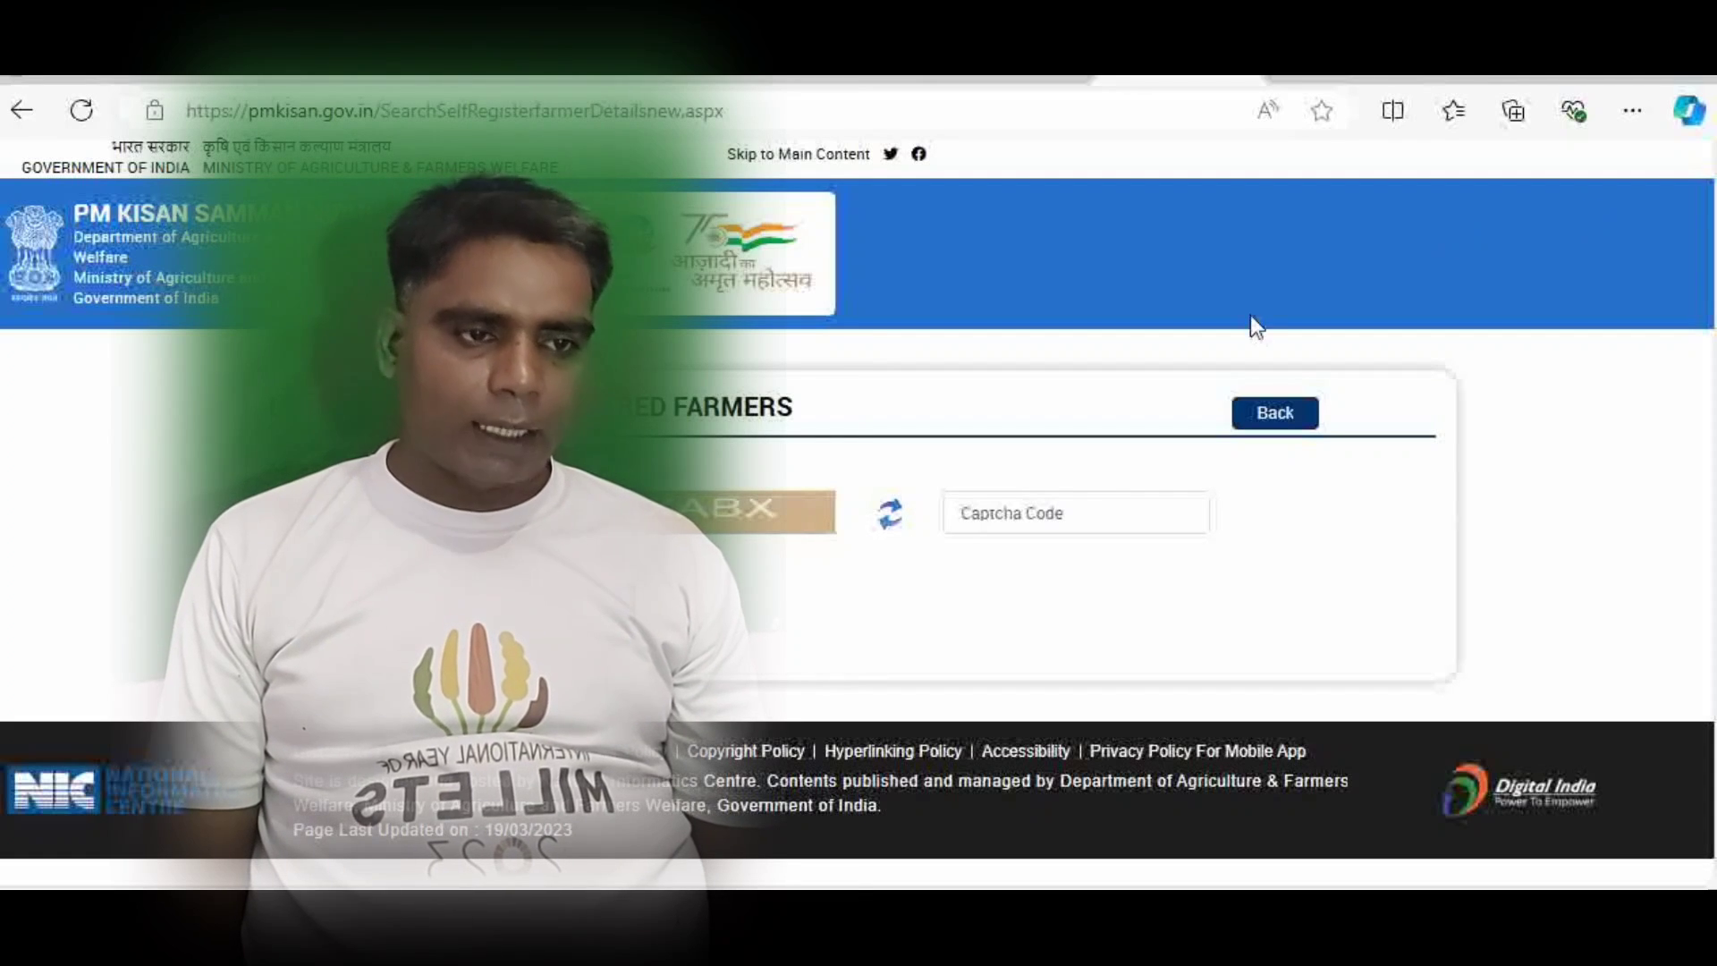
# Step: Go back to the PM Kisan home page and scroll down to the farmer service tiles
pyautogui.click(1270, 417)
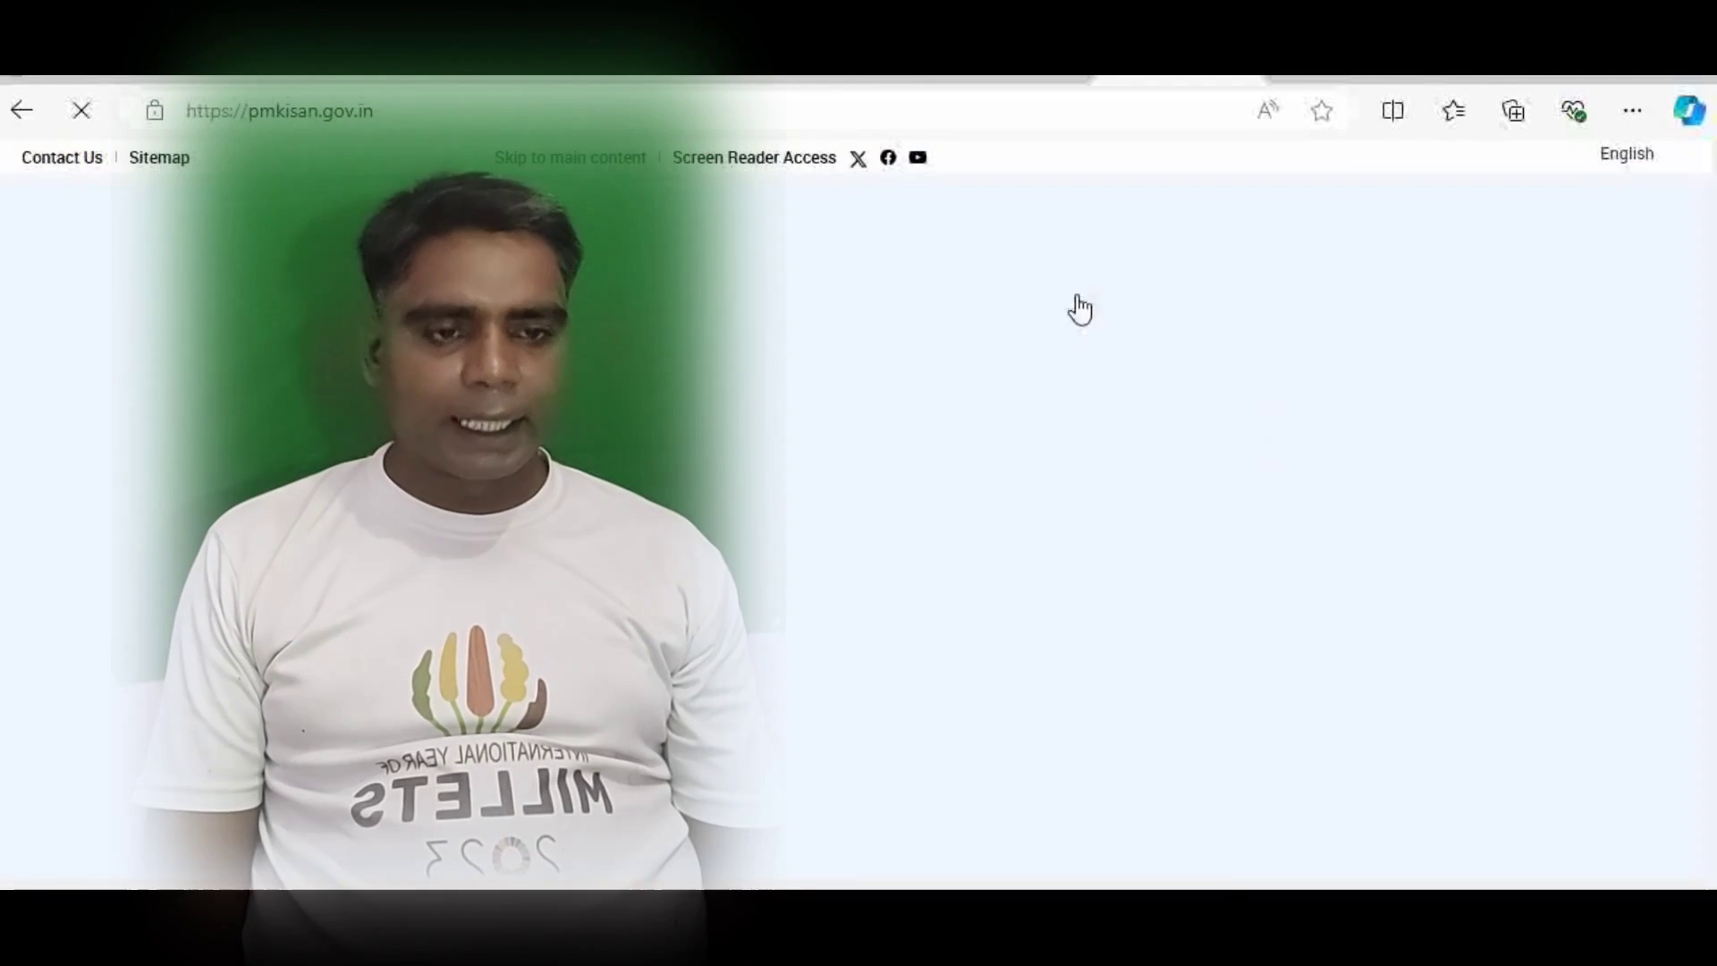
pyautogui.moveTo(1061, 304)
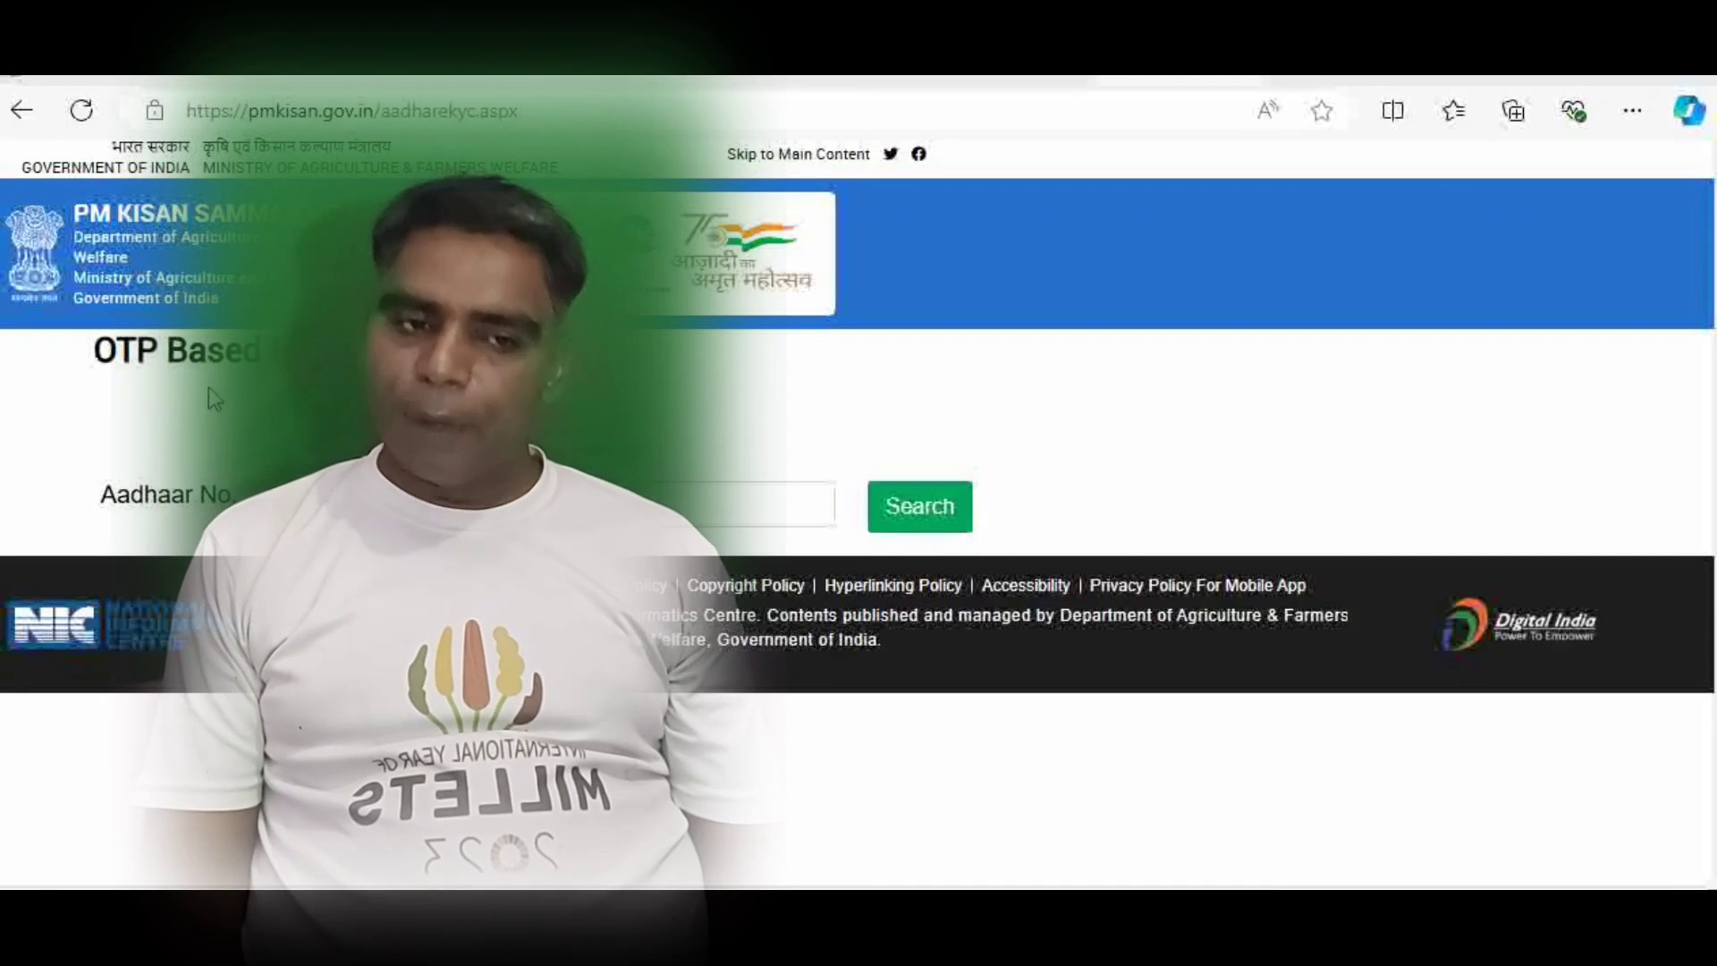
pyautogui.click(20, 111)
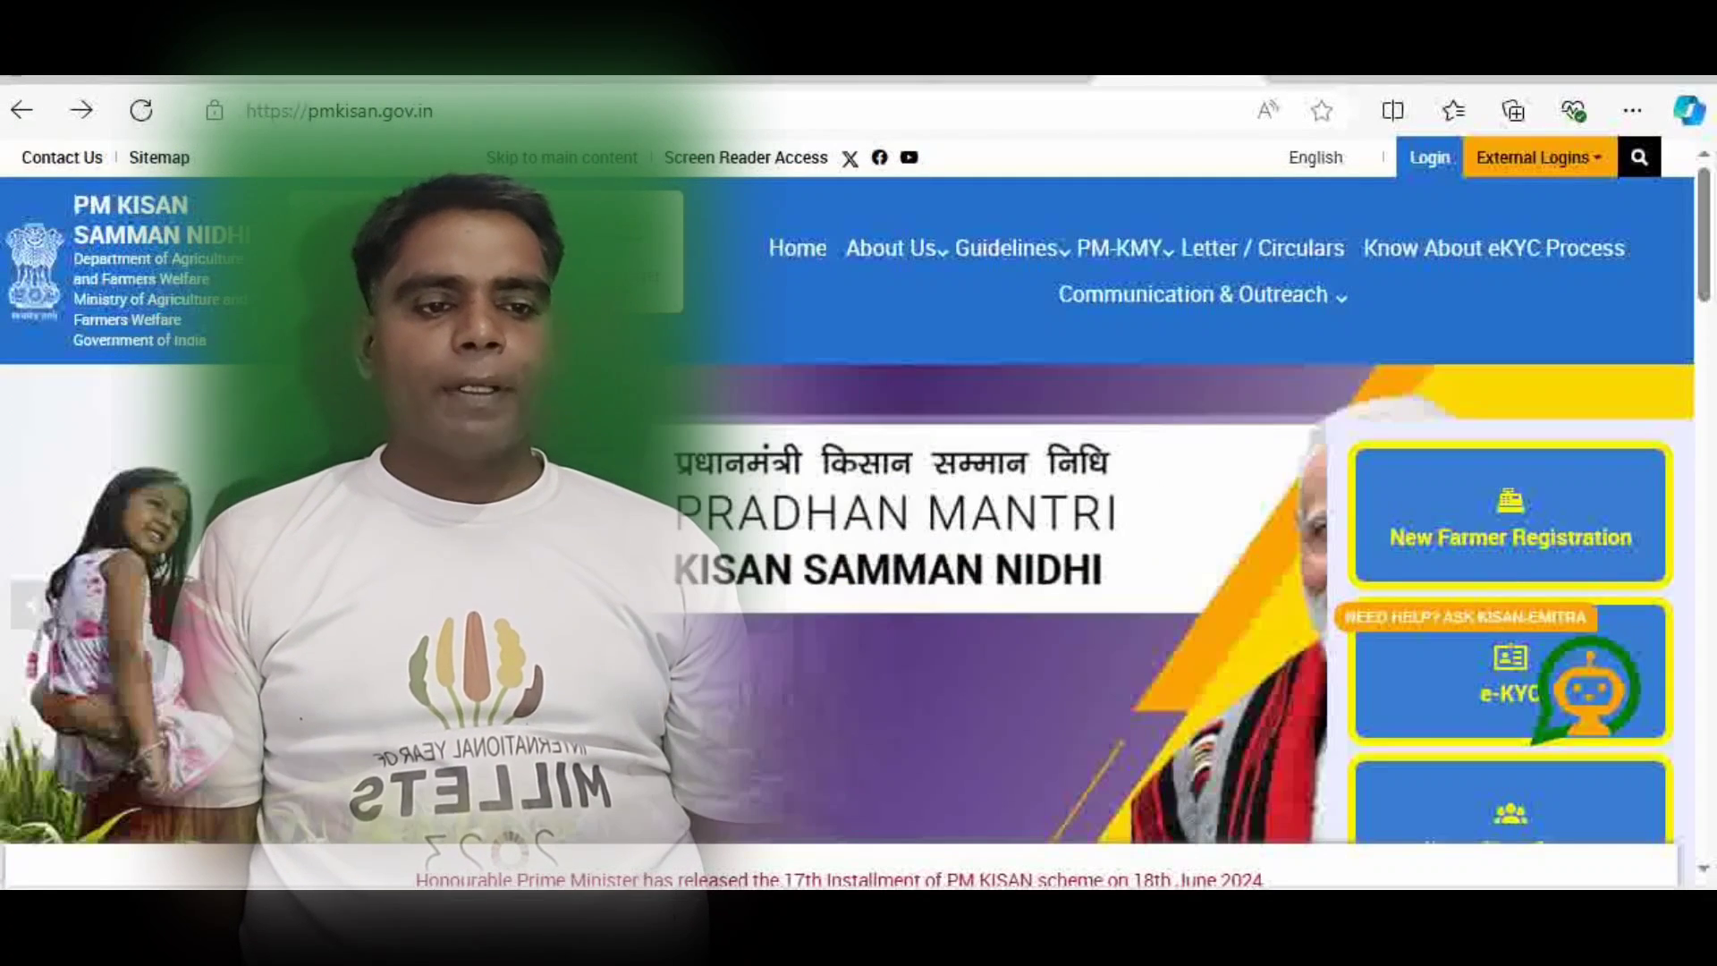
pyautogui.scroll(-4, 1703, 353)
pyautogui.scroll(-10, 1703, 353)
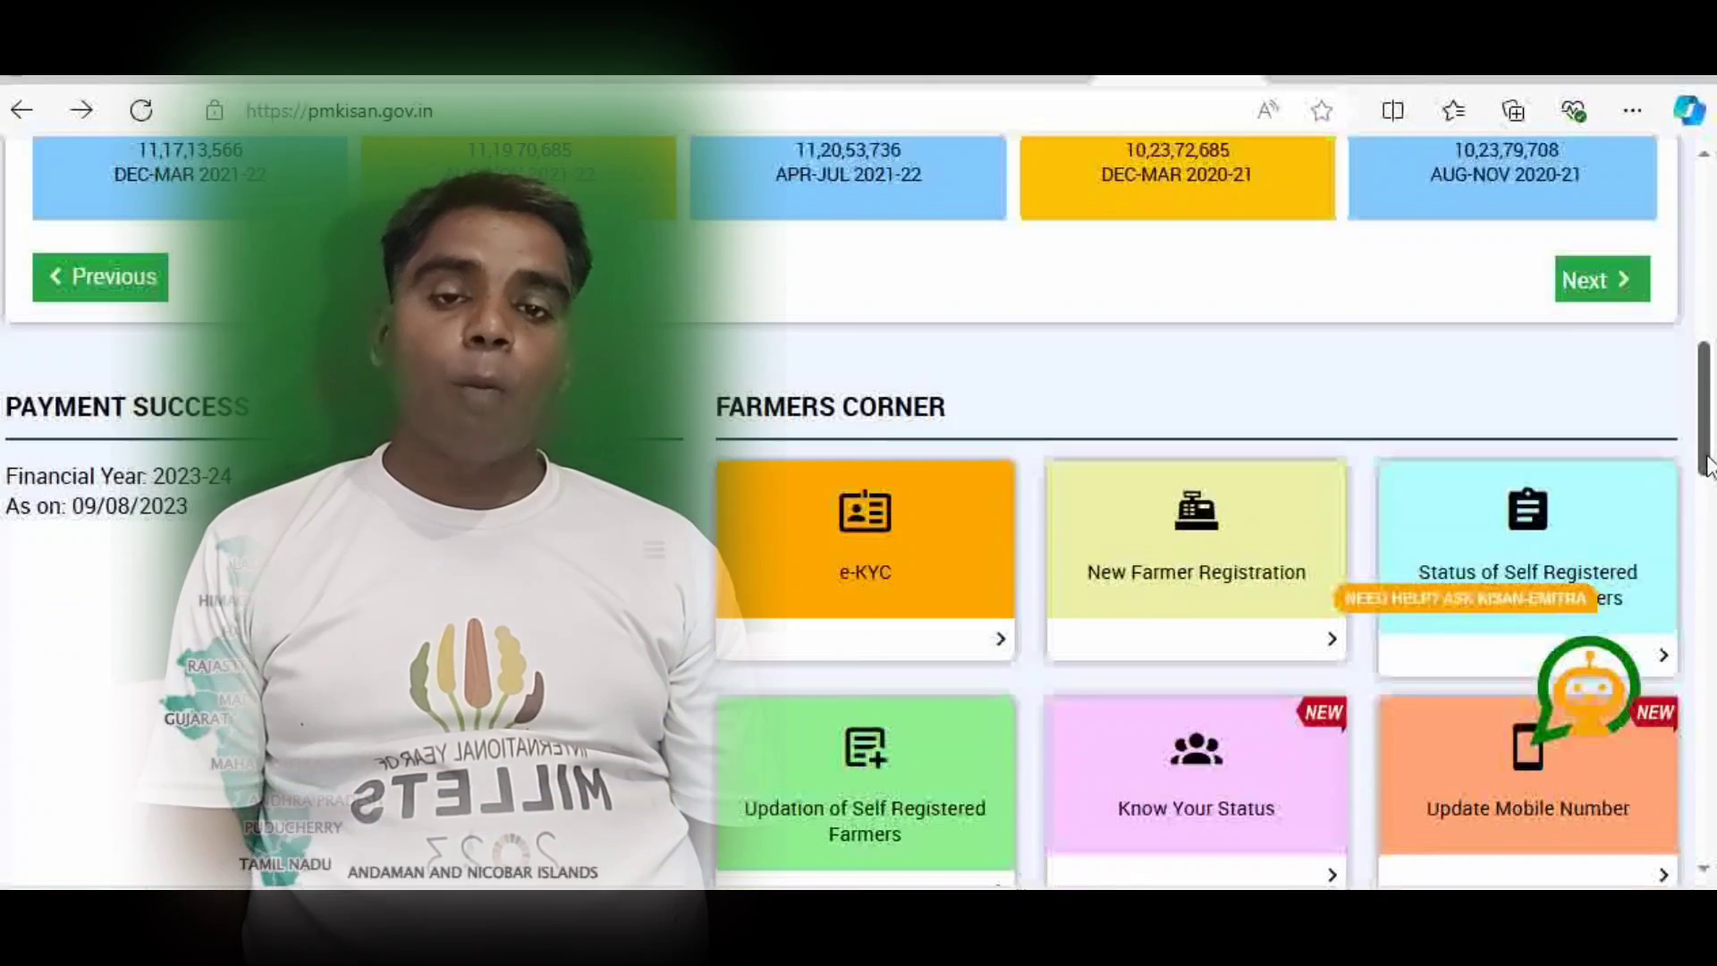
# Step: Look up the self-registered farmer's status with a fresh captcha and scroll through the results table
pyautogui.click(1528, 311)
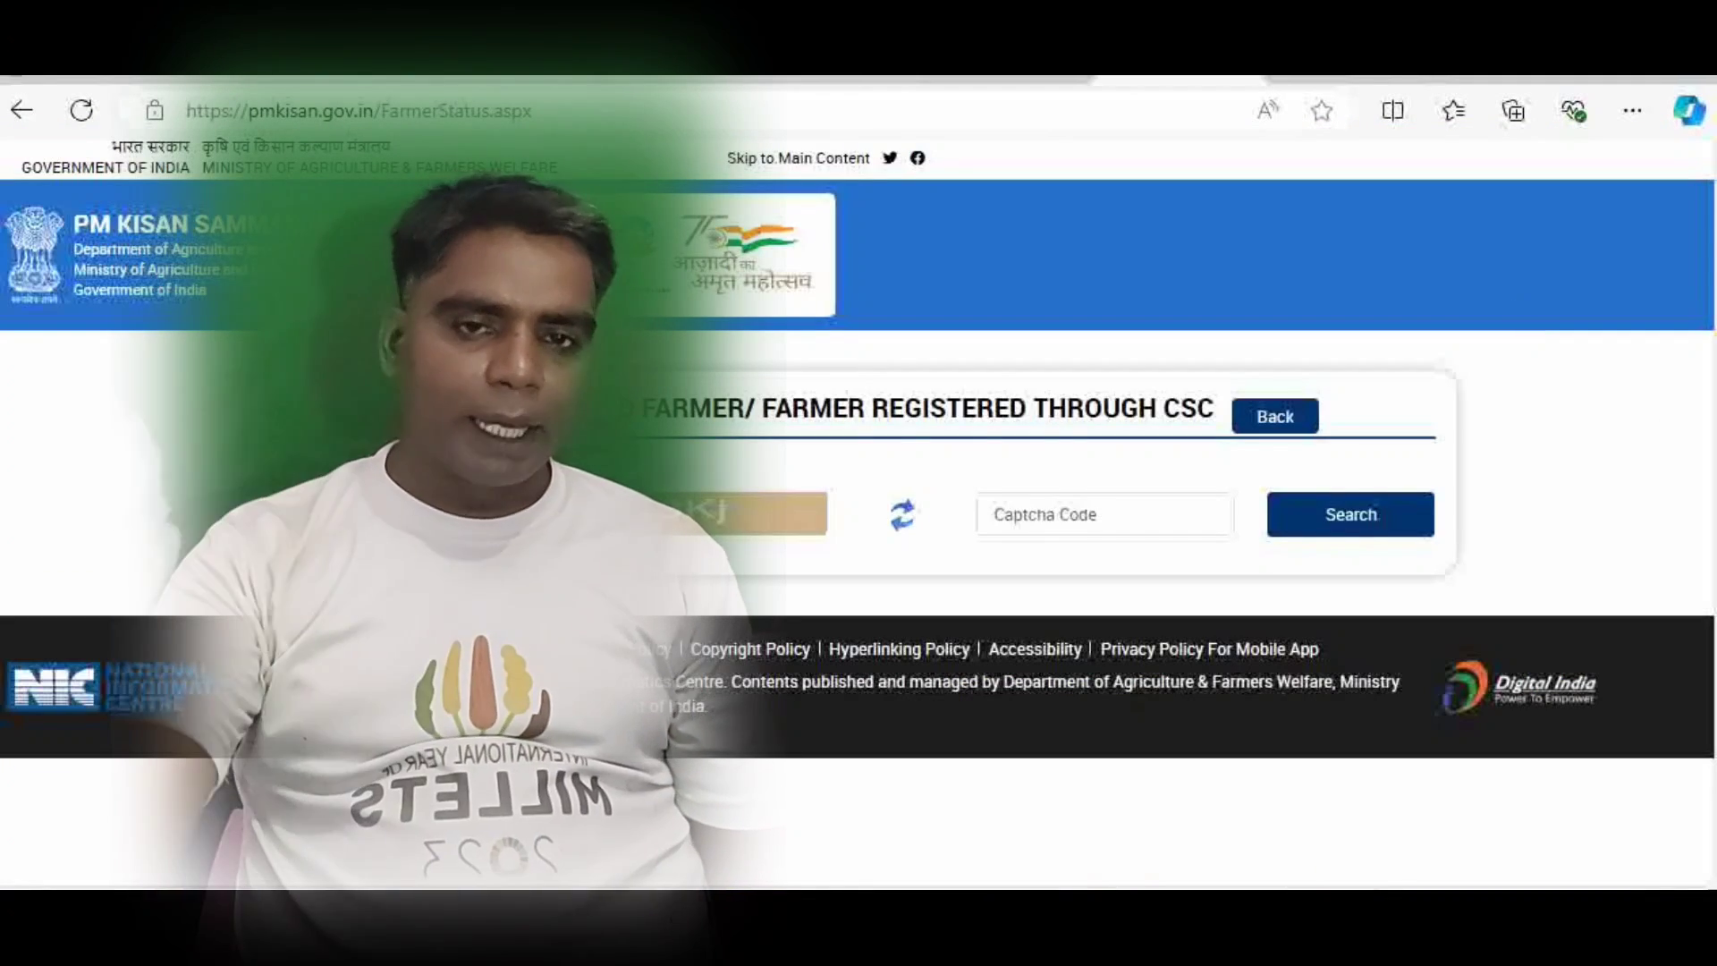
pyautogui.click(1002, 510)
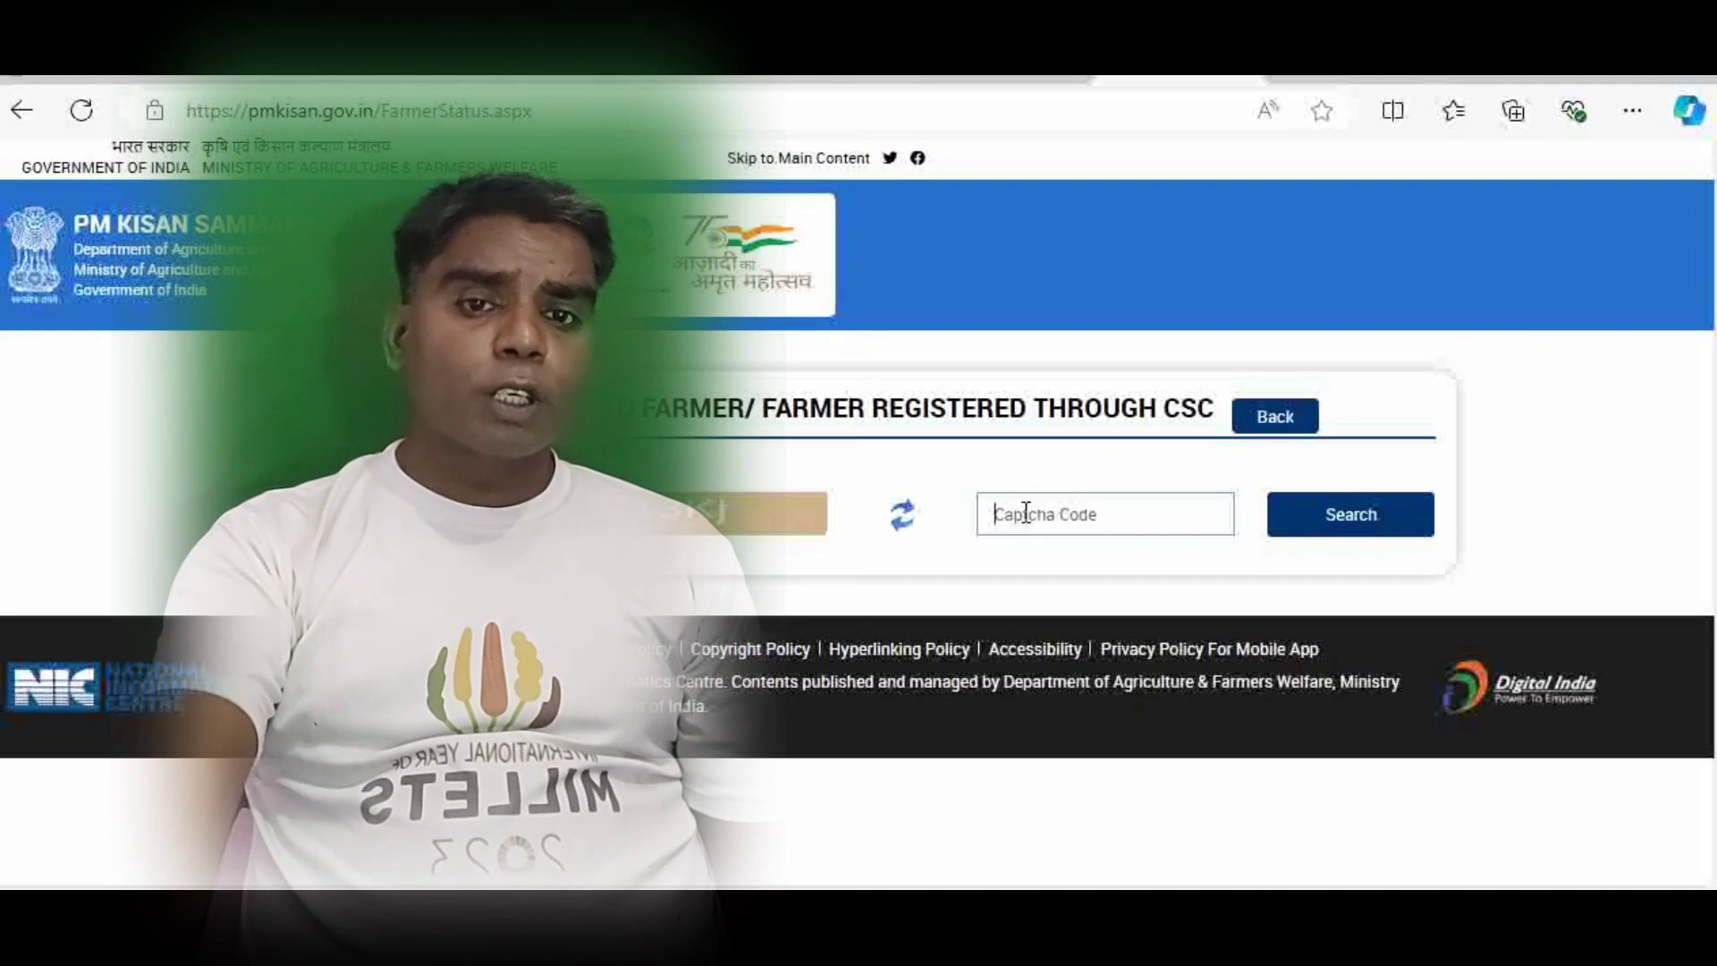
pyautogui.write('wf')
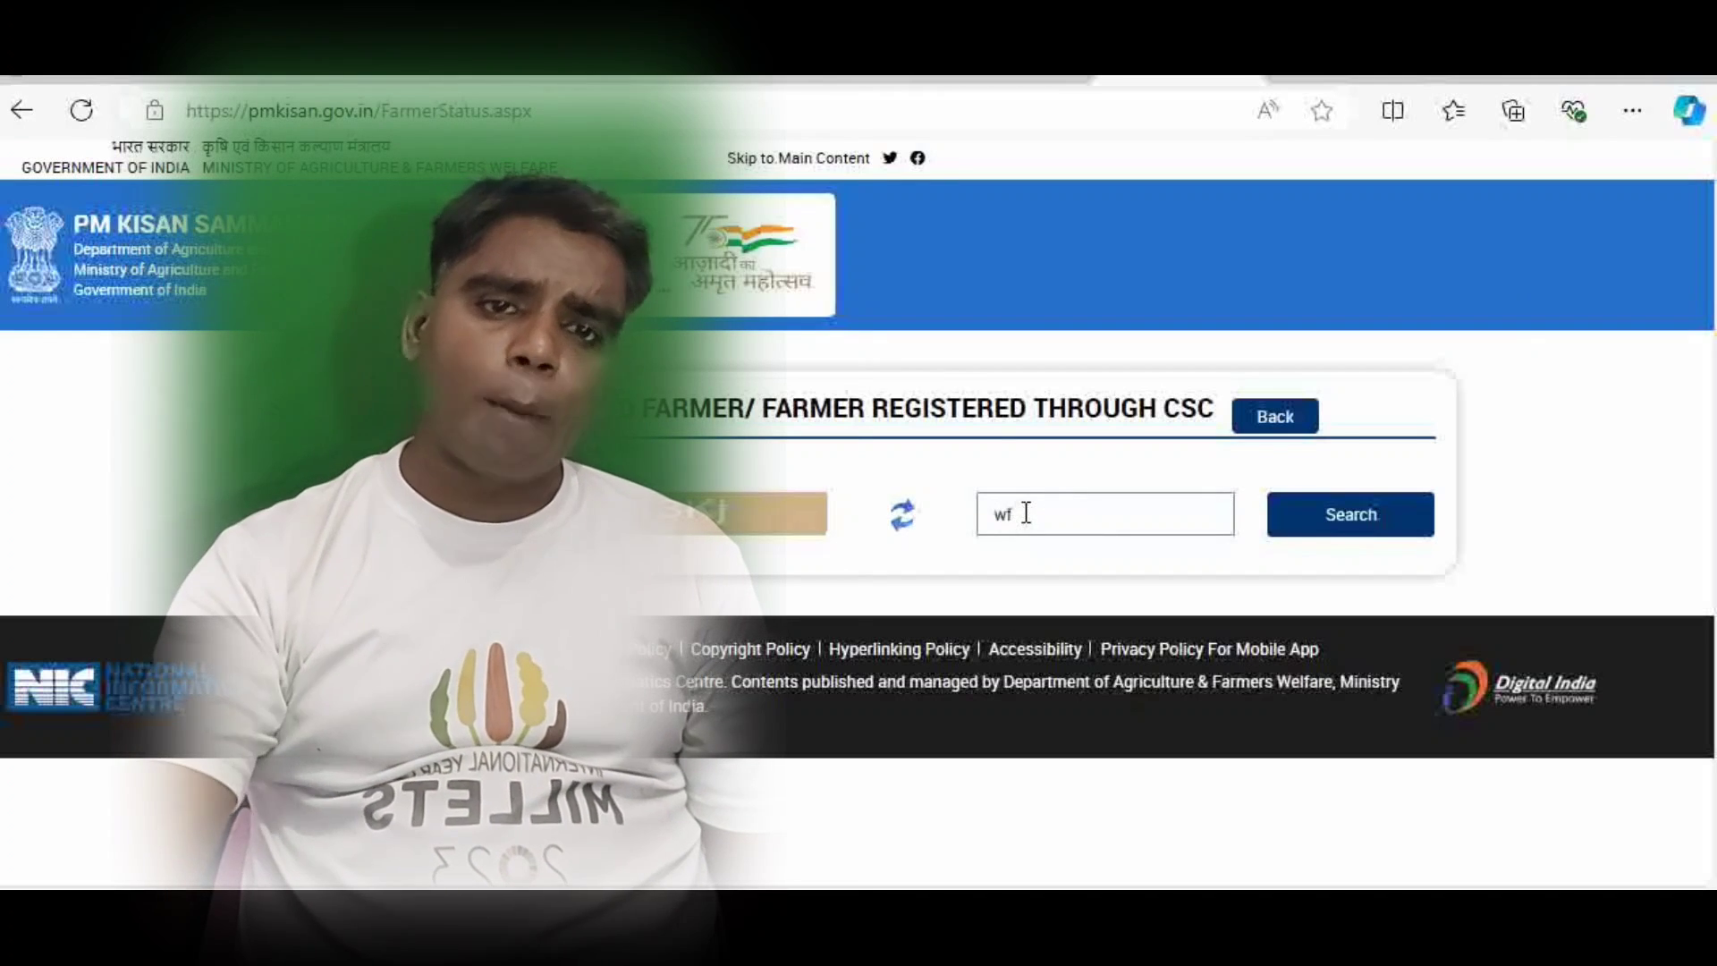
pyautogui.write('13Kj')
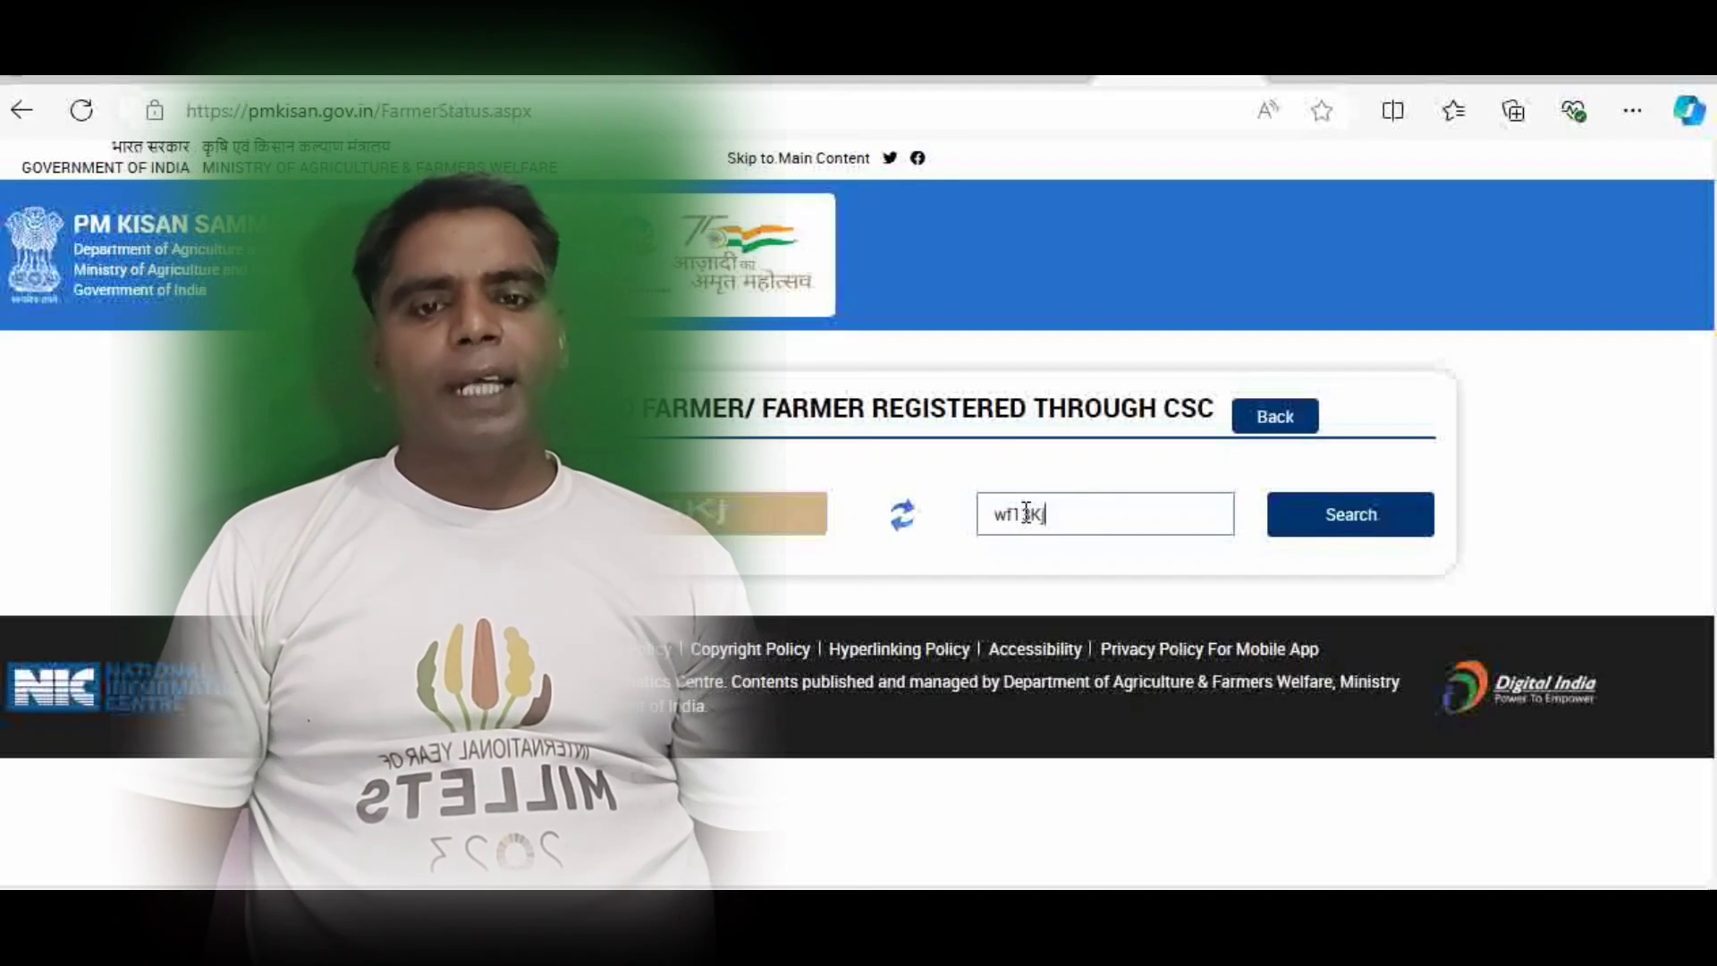
pyautogui.click(1353, 537)
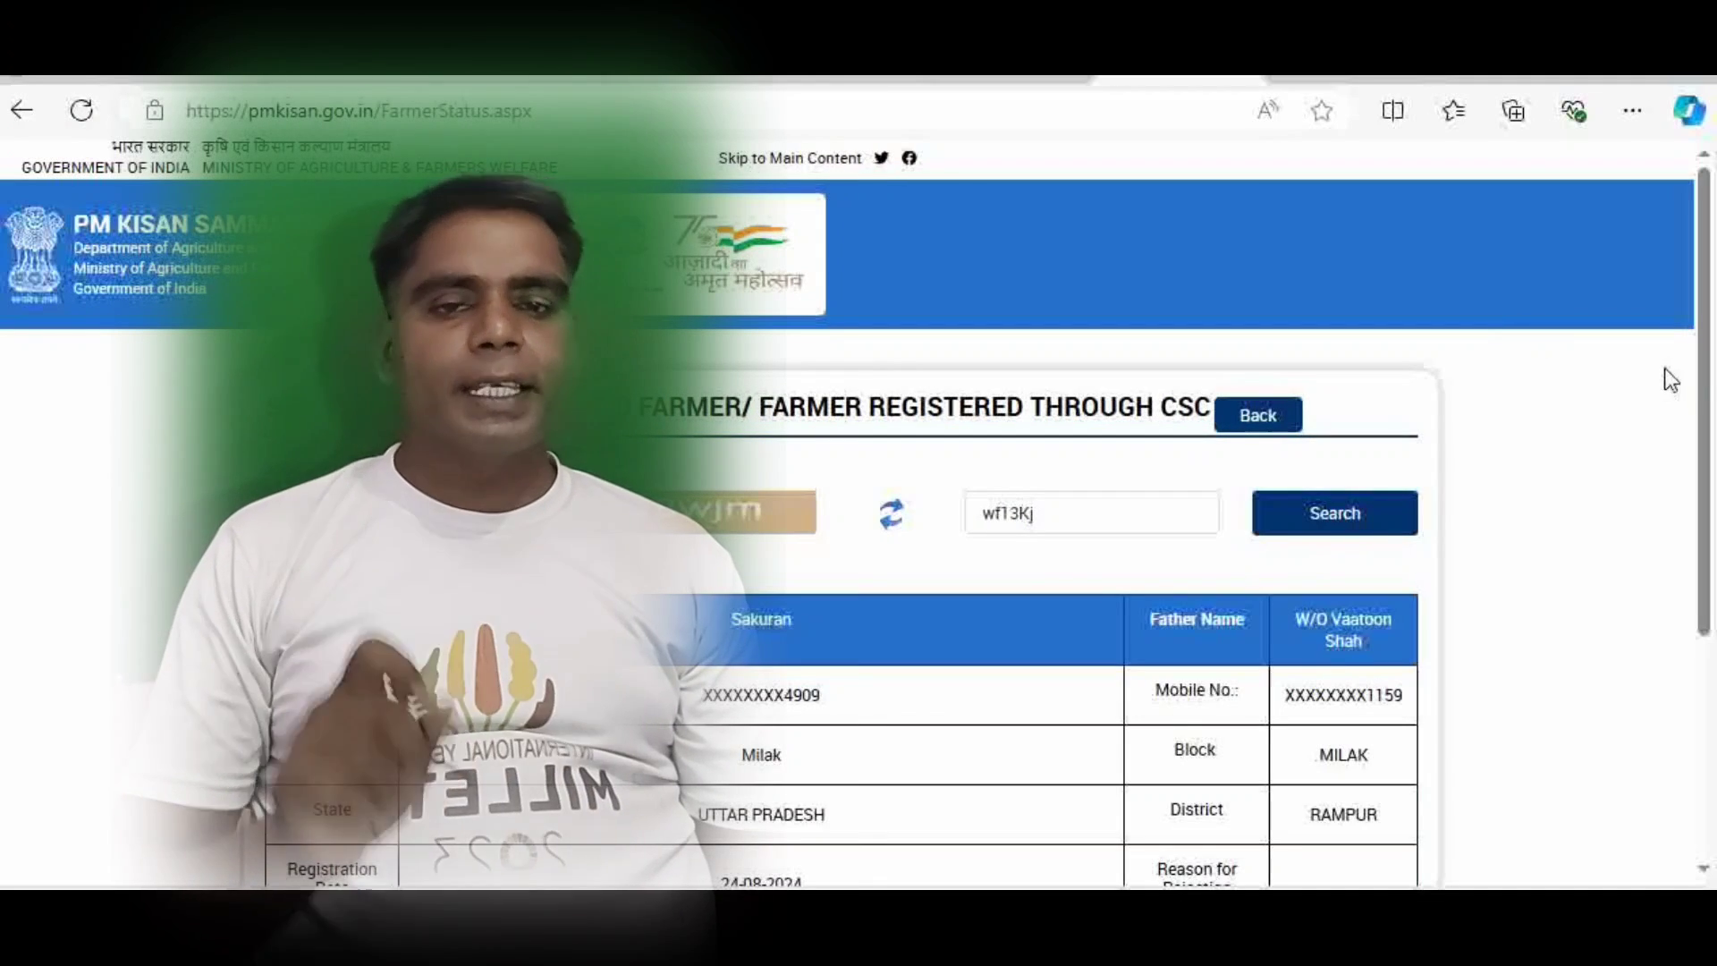
pyautogui.scroll(-3, 1699, 380)
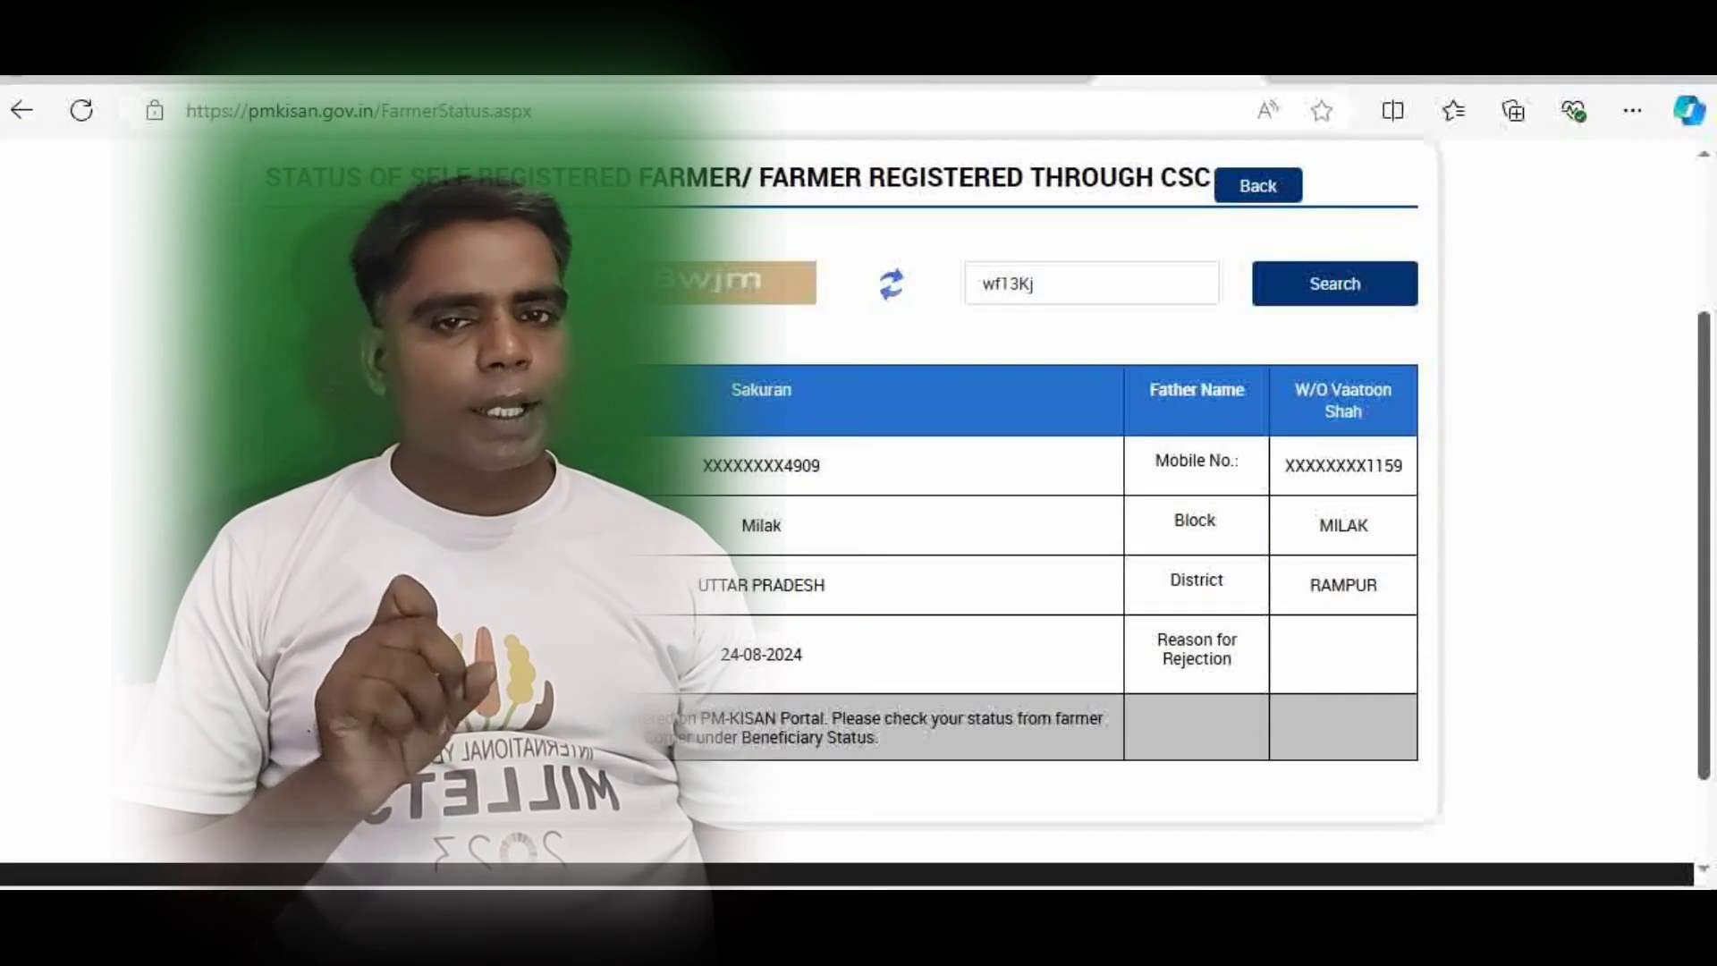
pyautogui.scroll(3, 1707, 375)
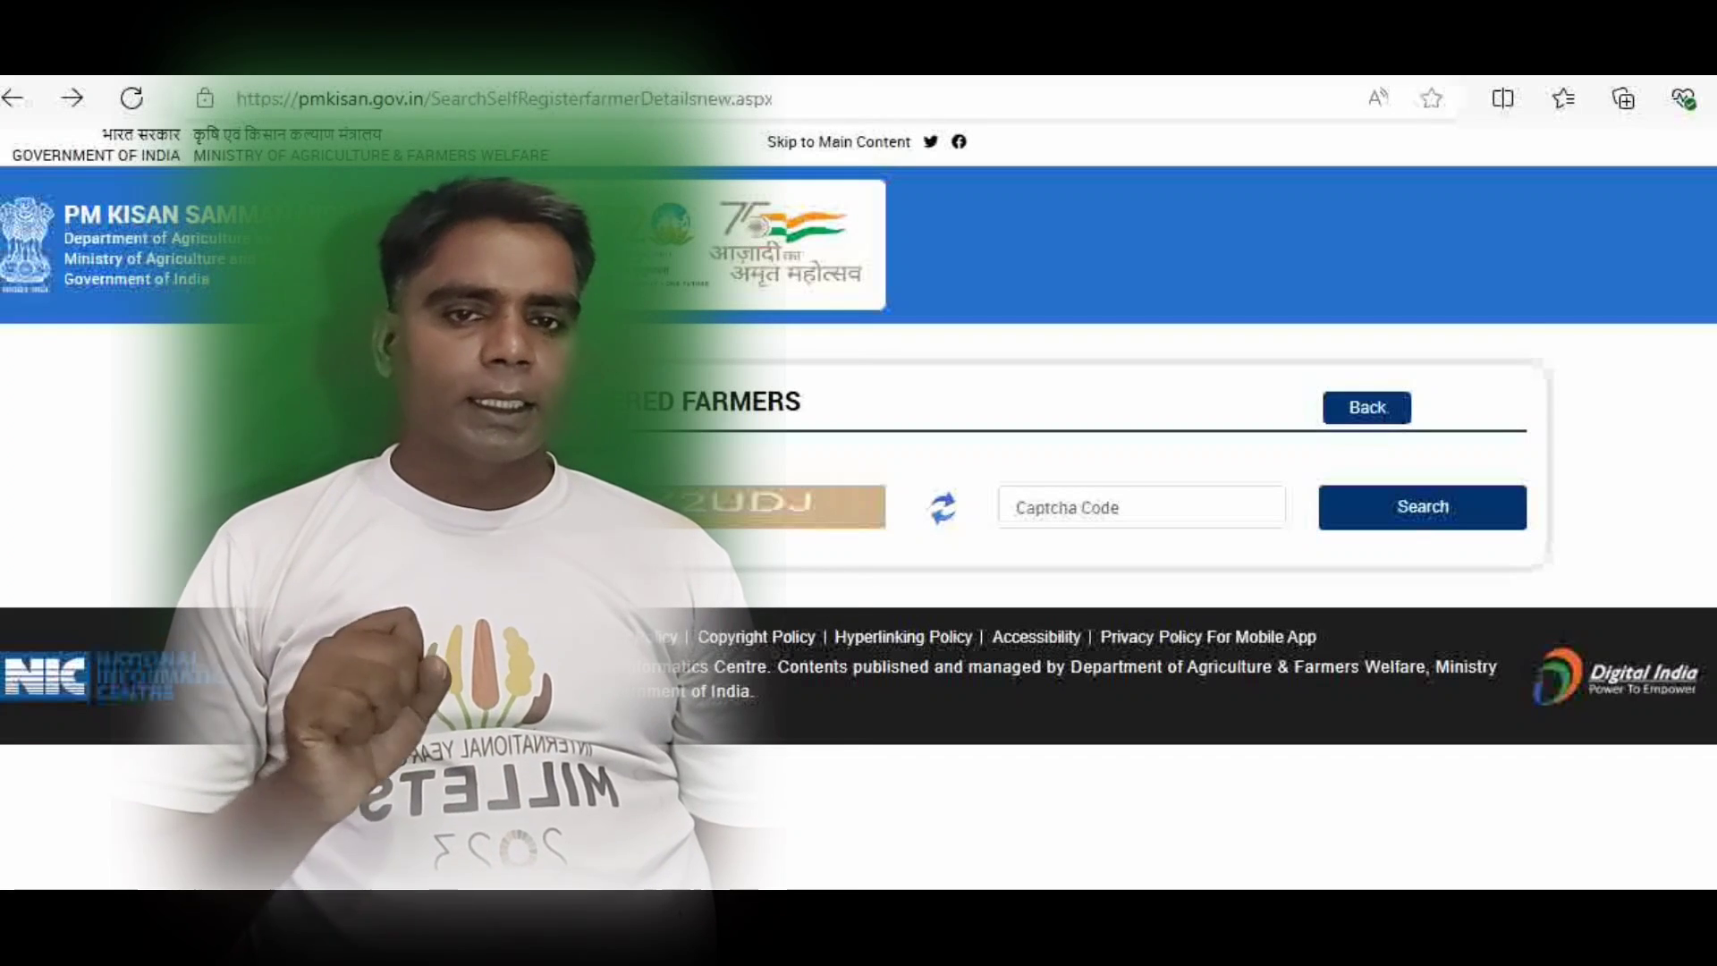
# Step: Enter the captcha code and submit the self-registered farmer search
pyautogui.click(1157, 512)
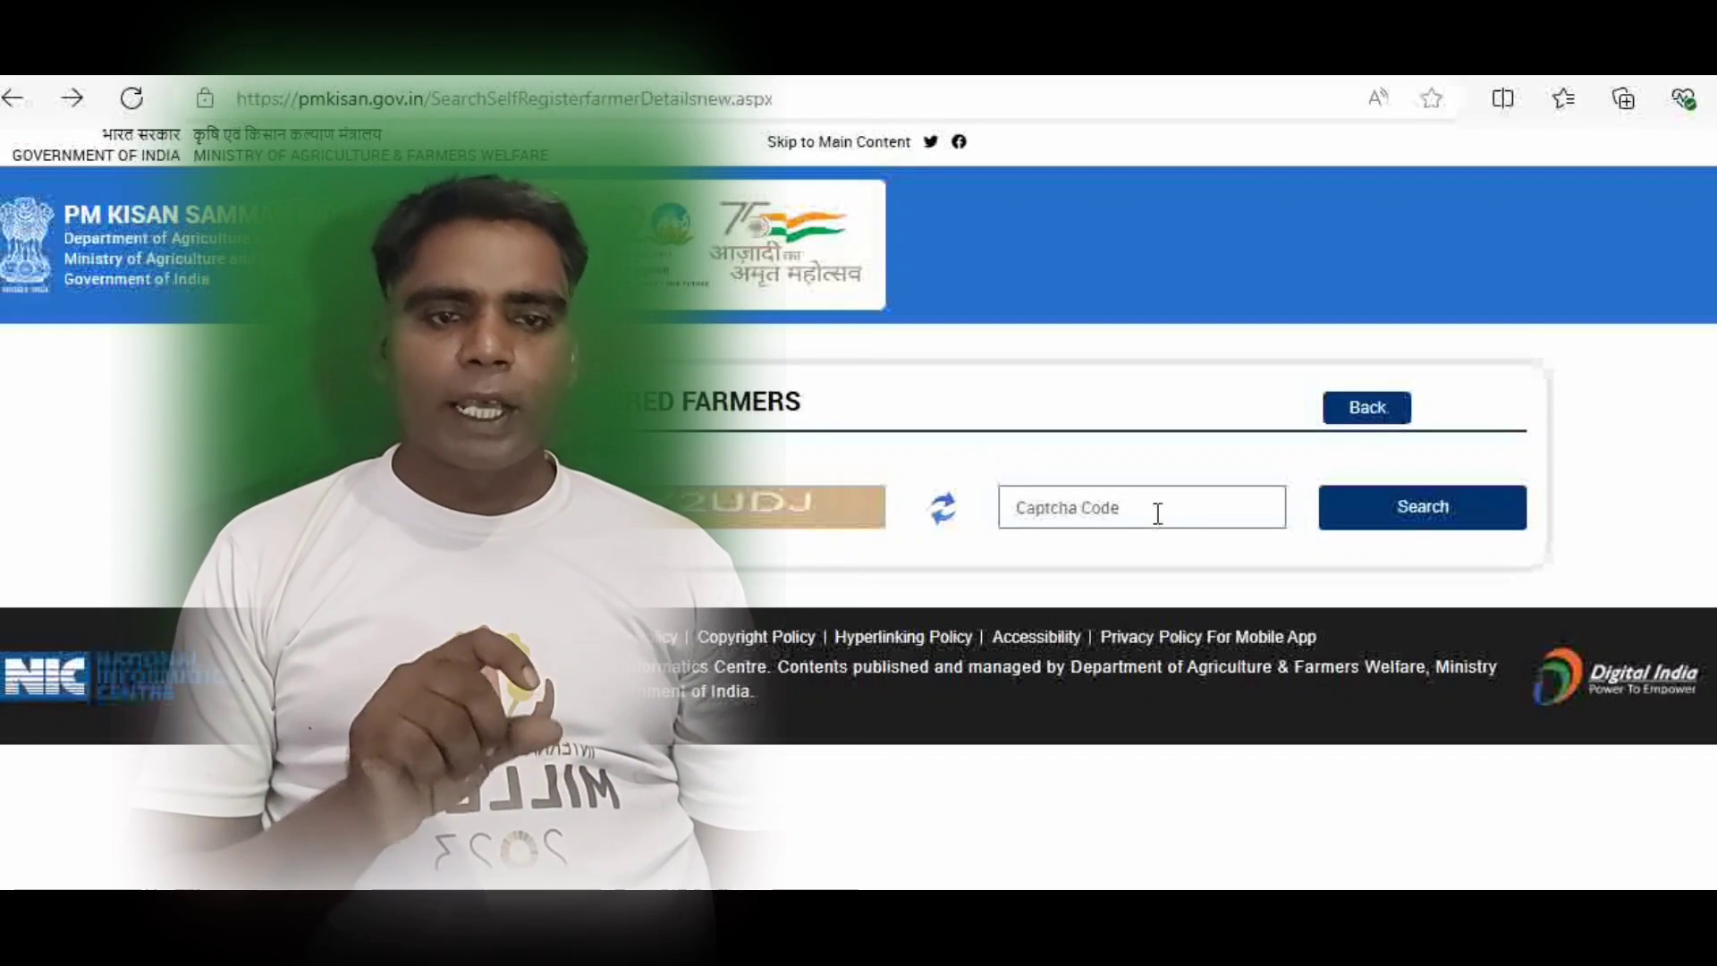
pyautogui.write('N')
pyautogui.press('BackSpace')
pyautogui.write('n')
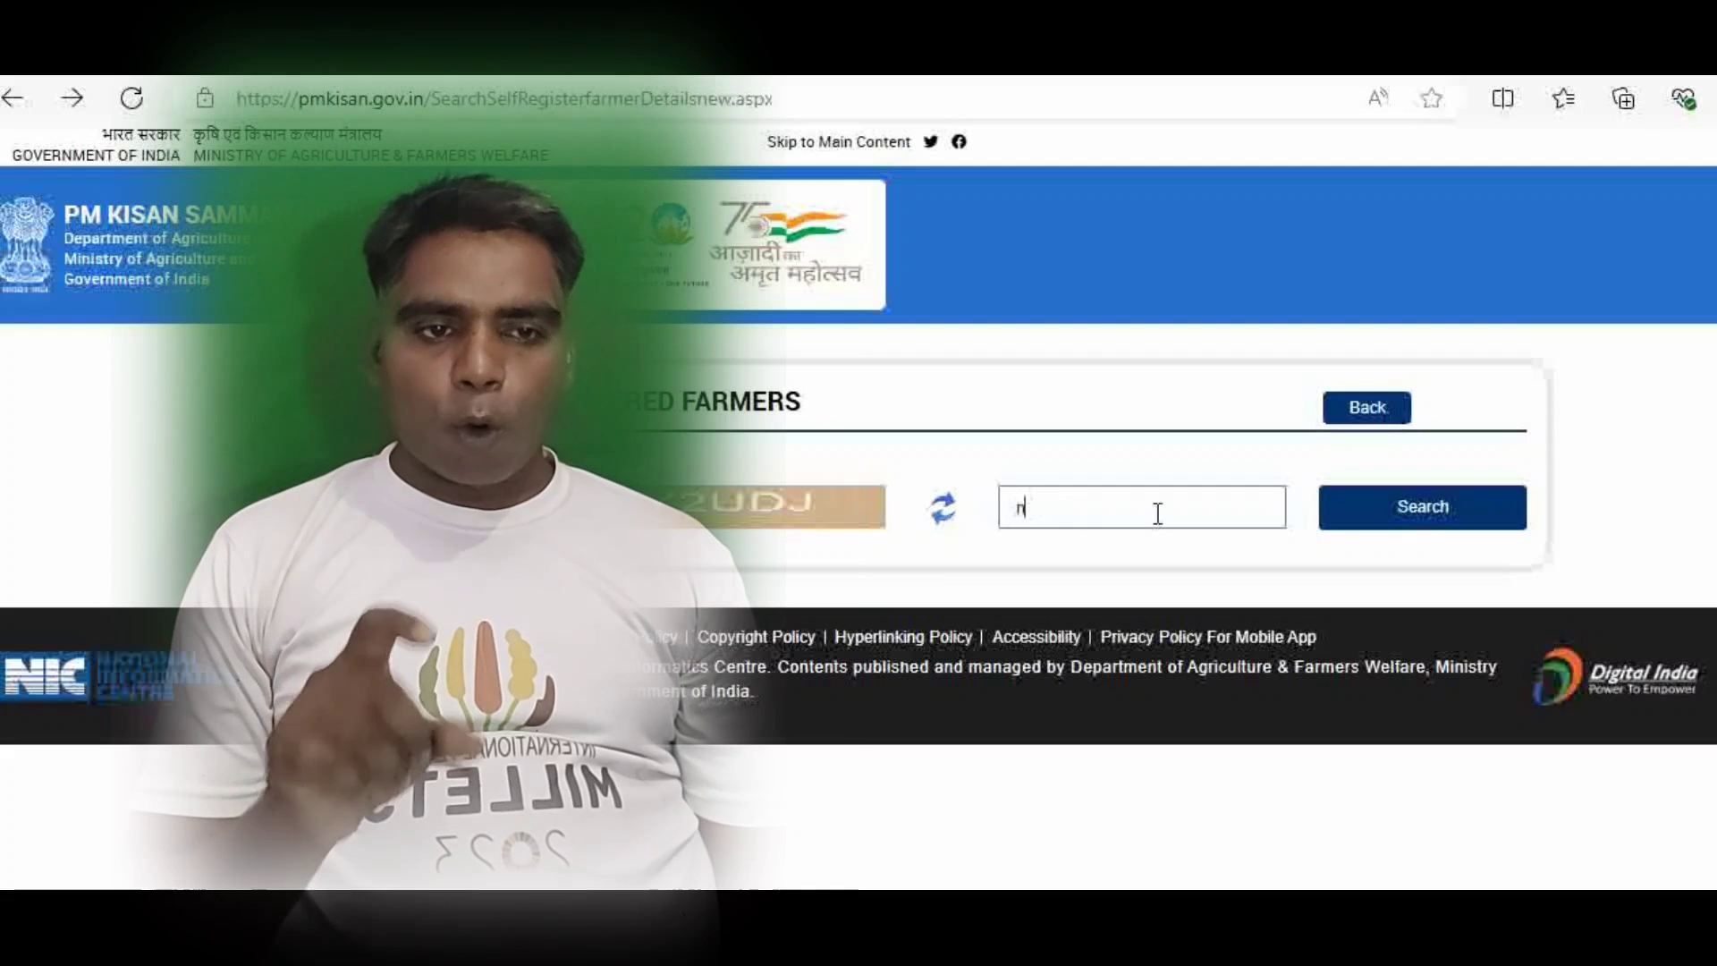
pyautogui.write('Y')
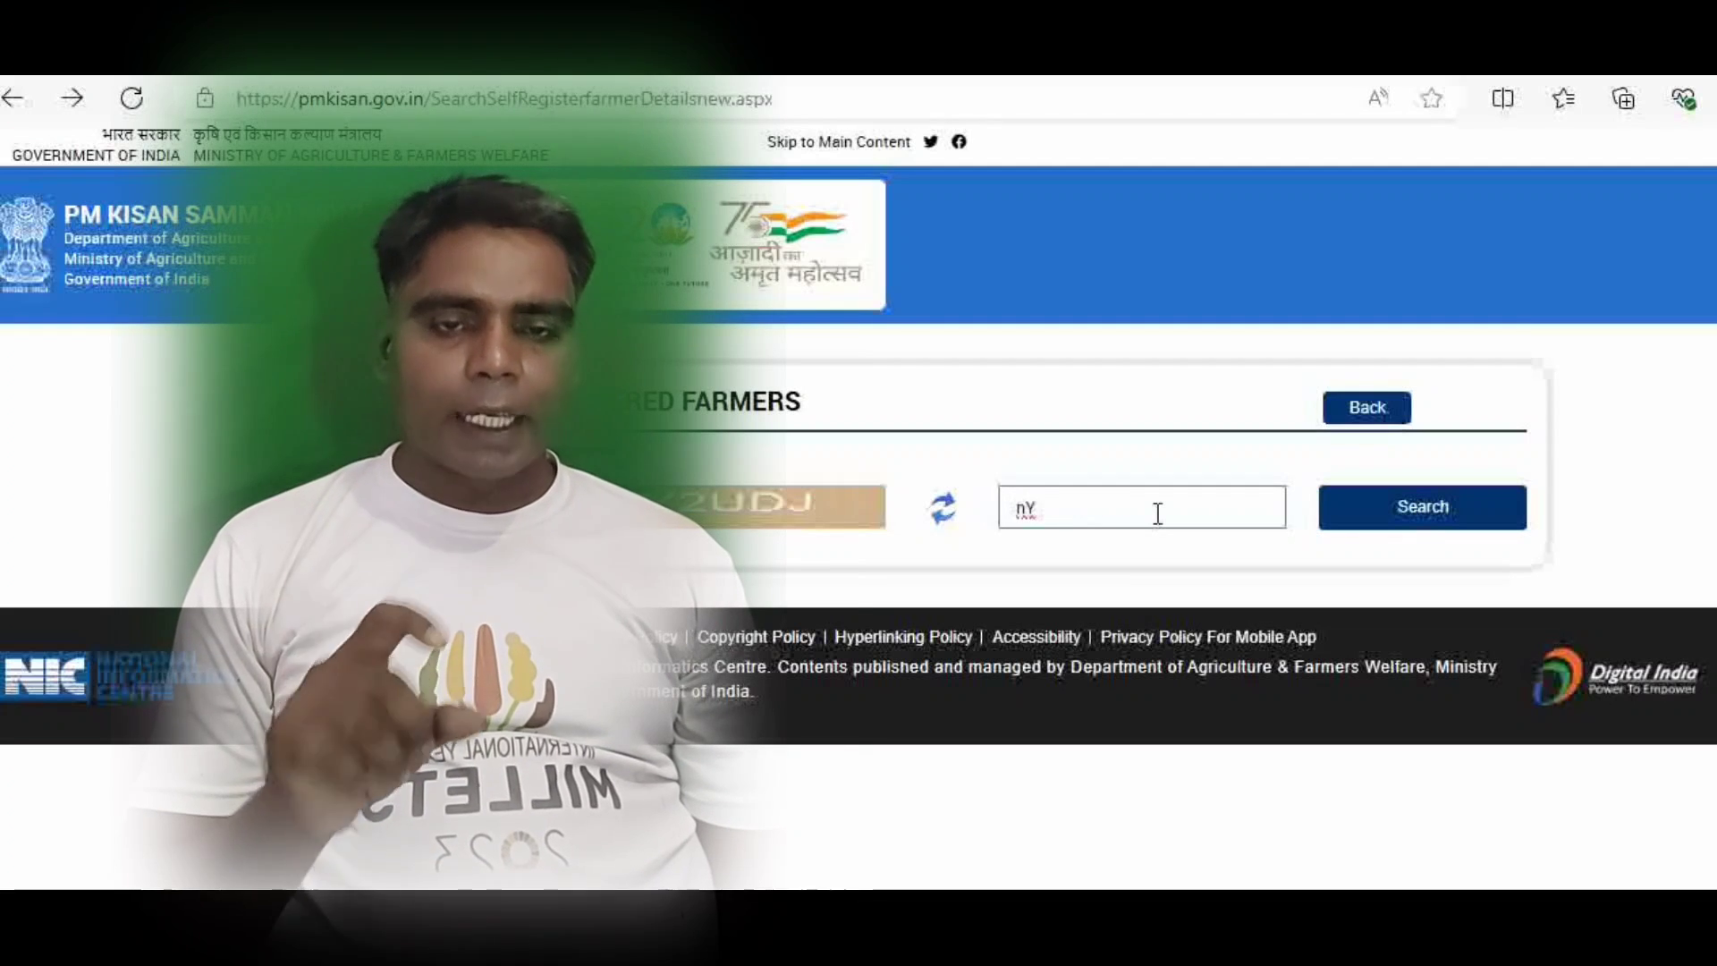
pyautogui.write('2U')
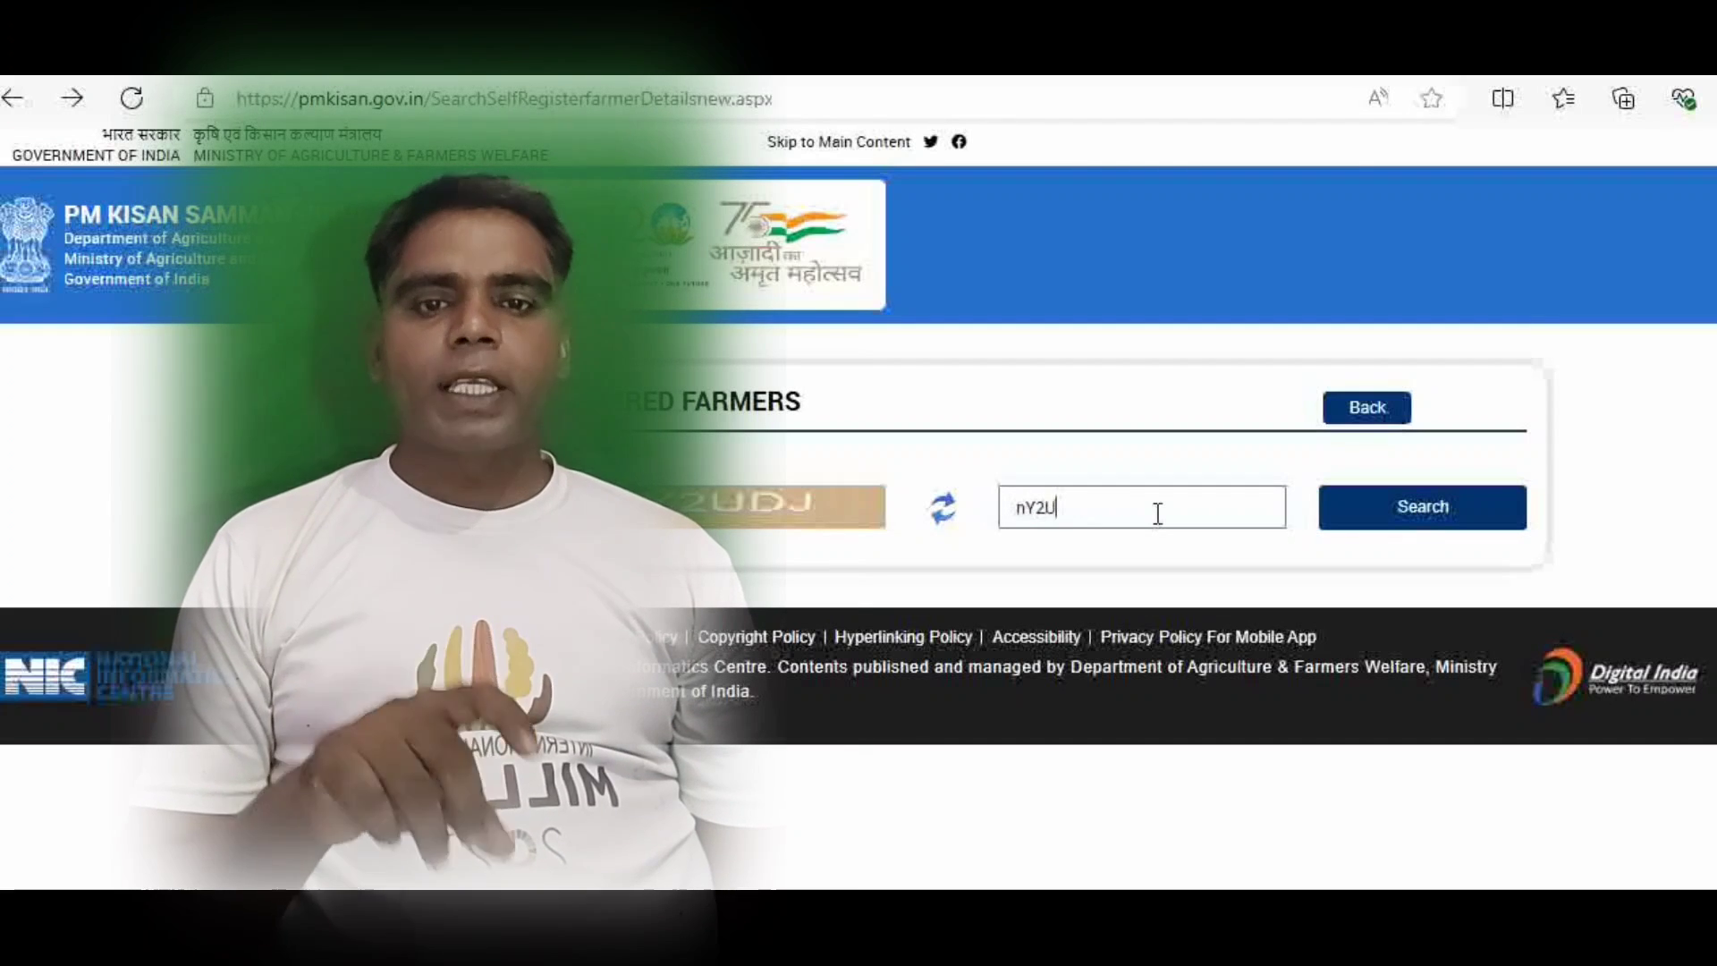
pyautogui.write('DJ')
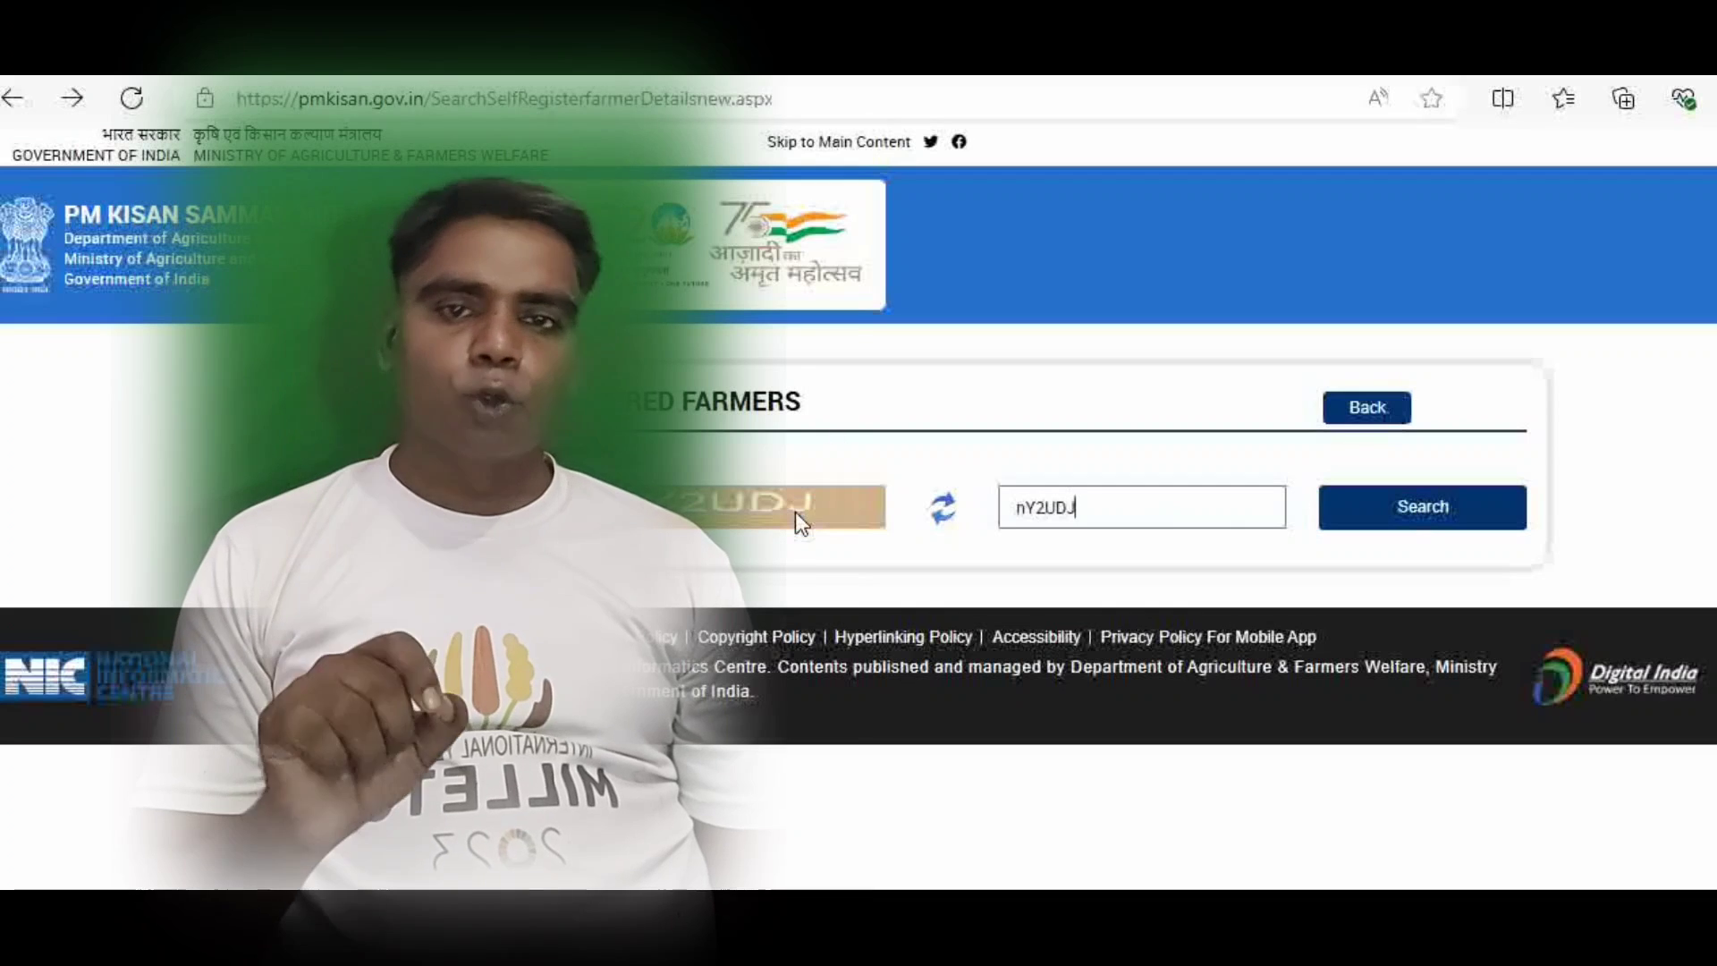
pyautogui.click(1376, 527)
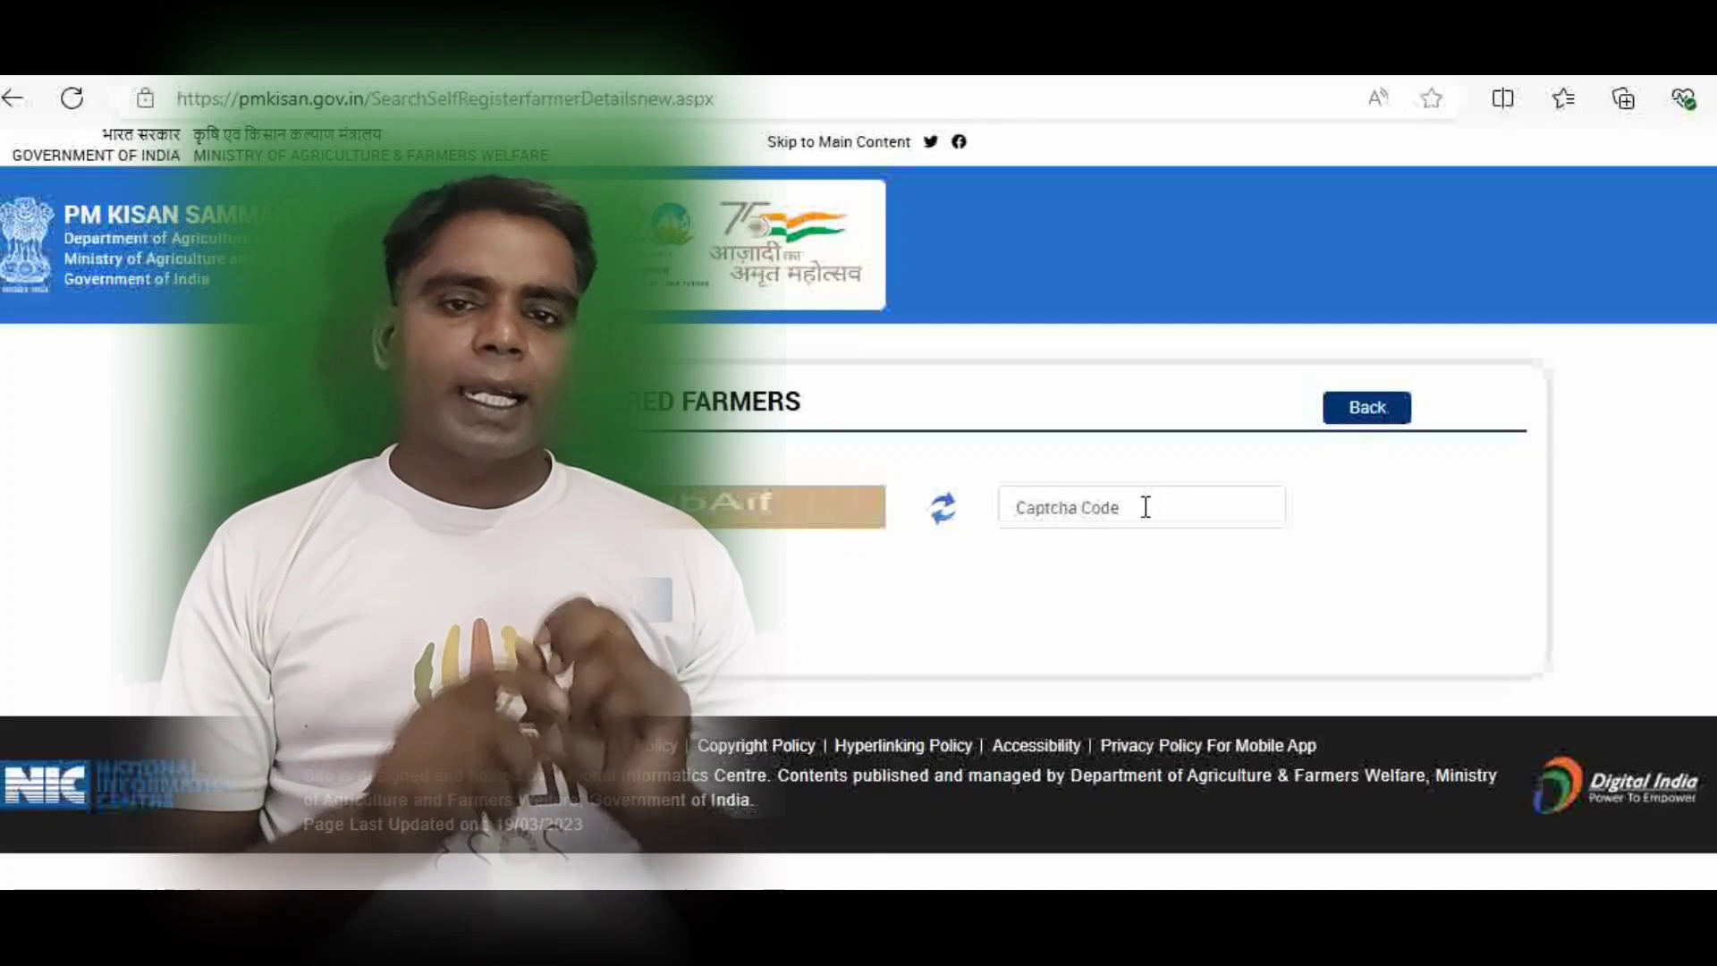
# Step: Resubmit with a new captcha and dismiss the mobile number already registered warning
pyautogui.click(1144, 508)
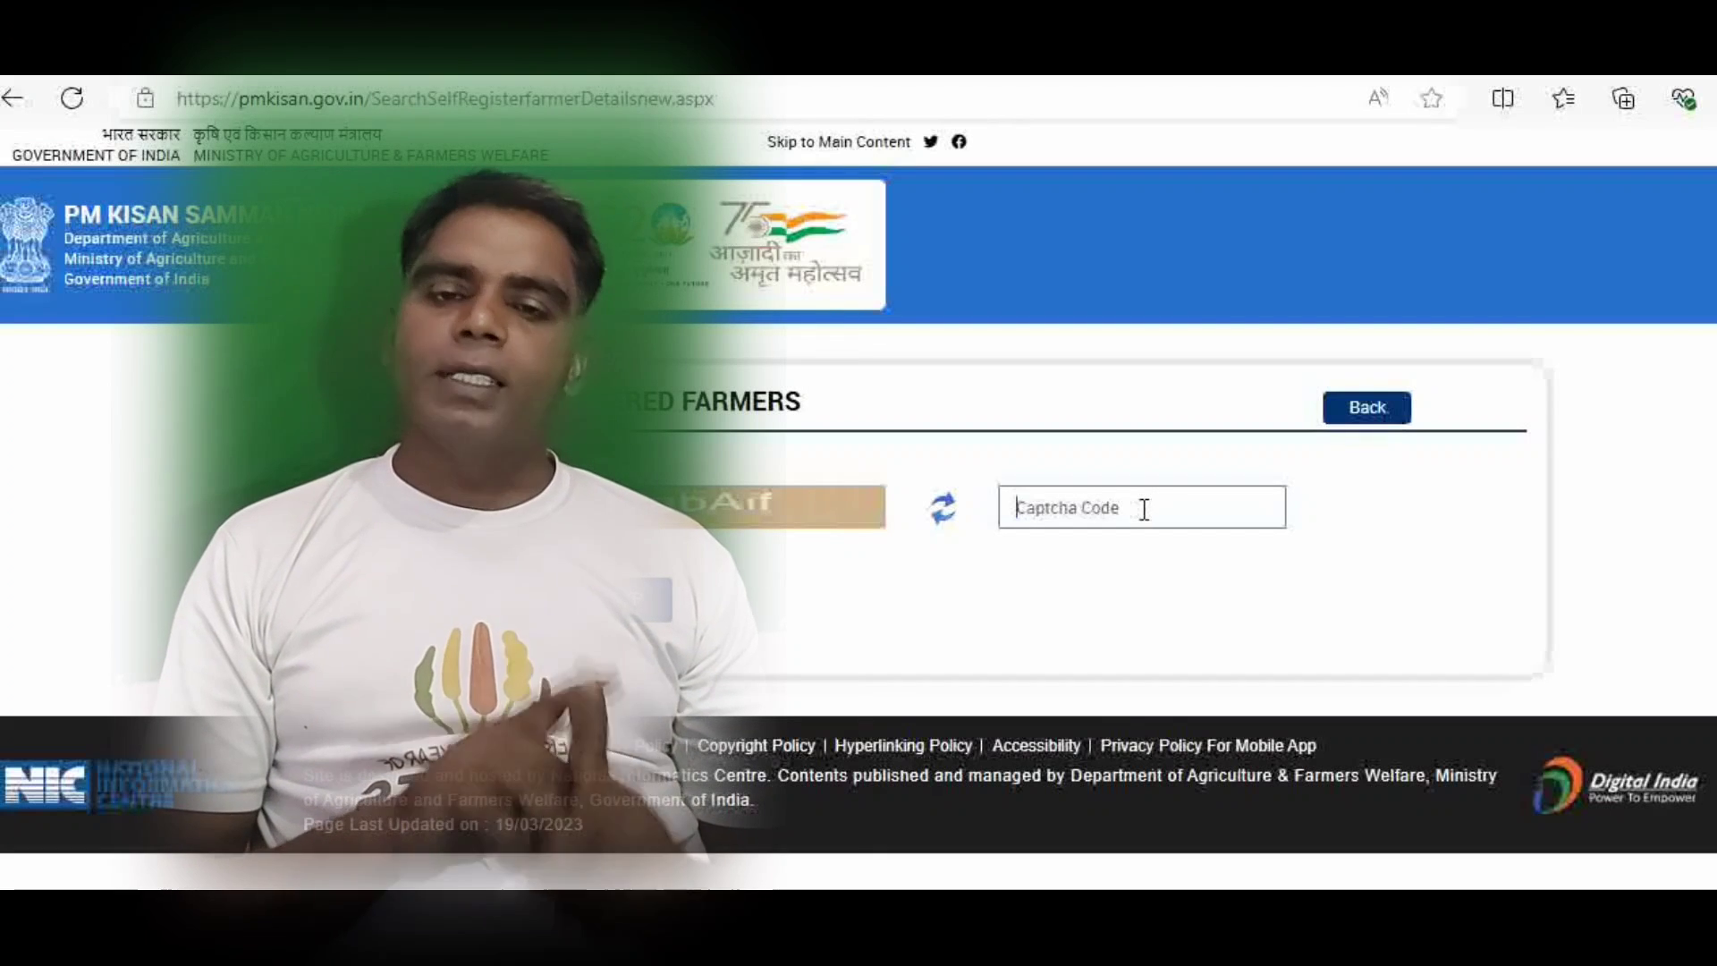
pyautogui.write('Va')
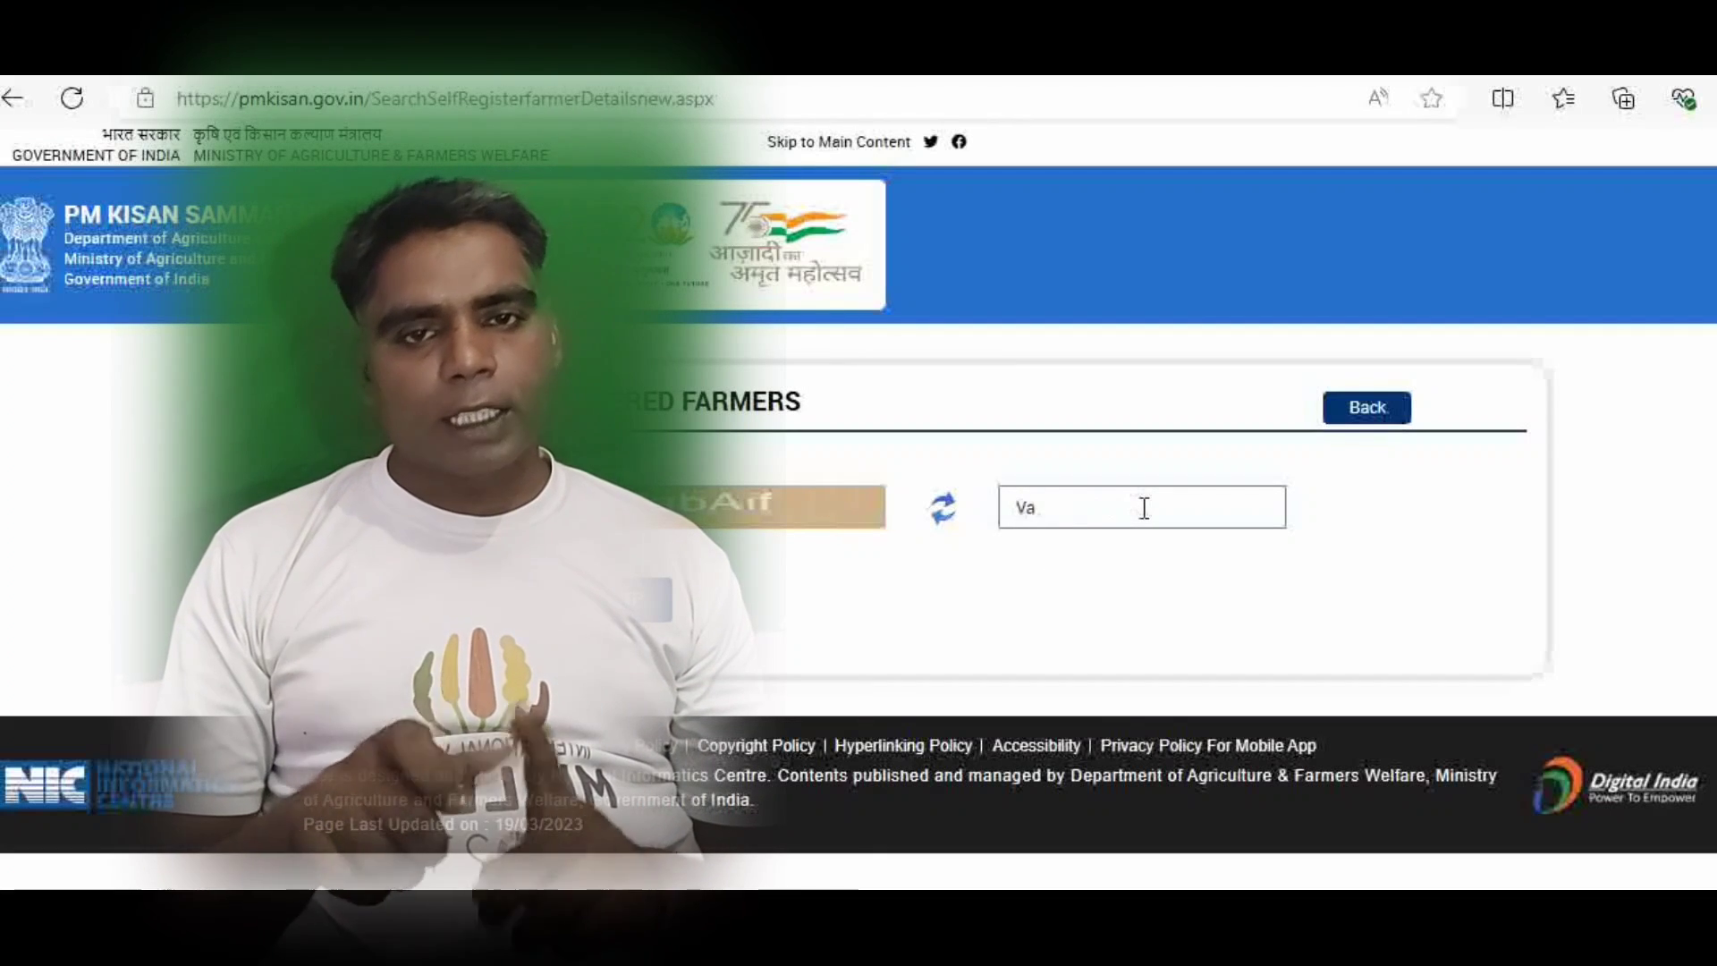
pyautogui.write('bA')
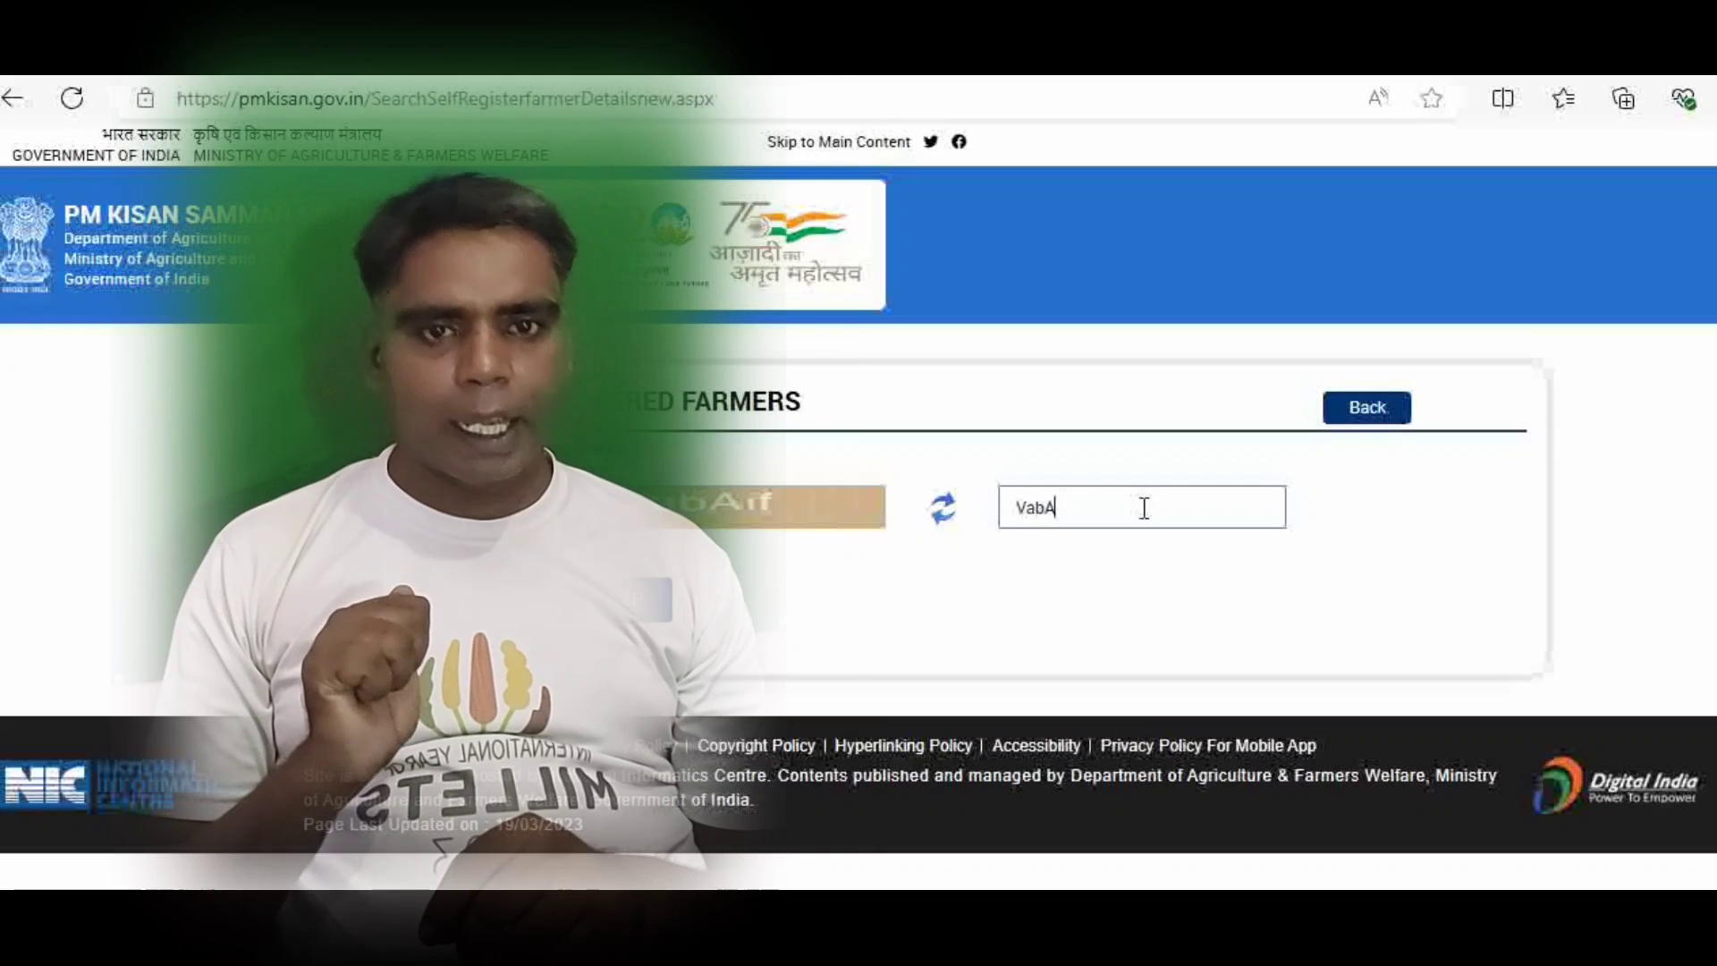
pyautogui.write('if')
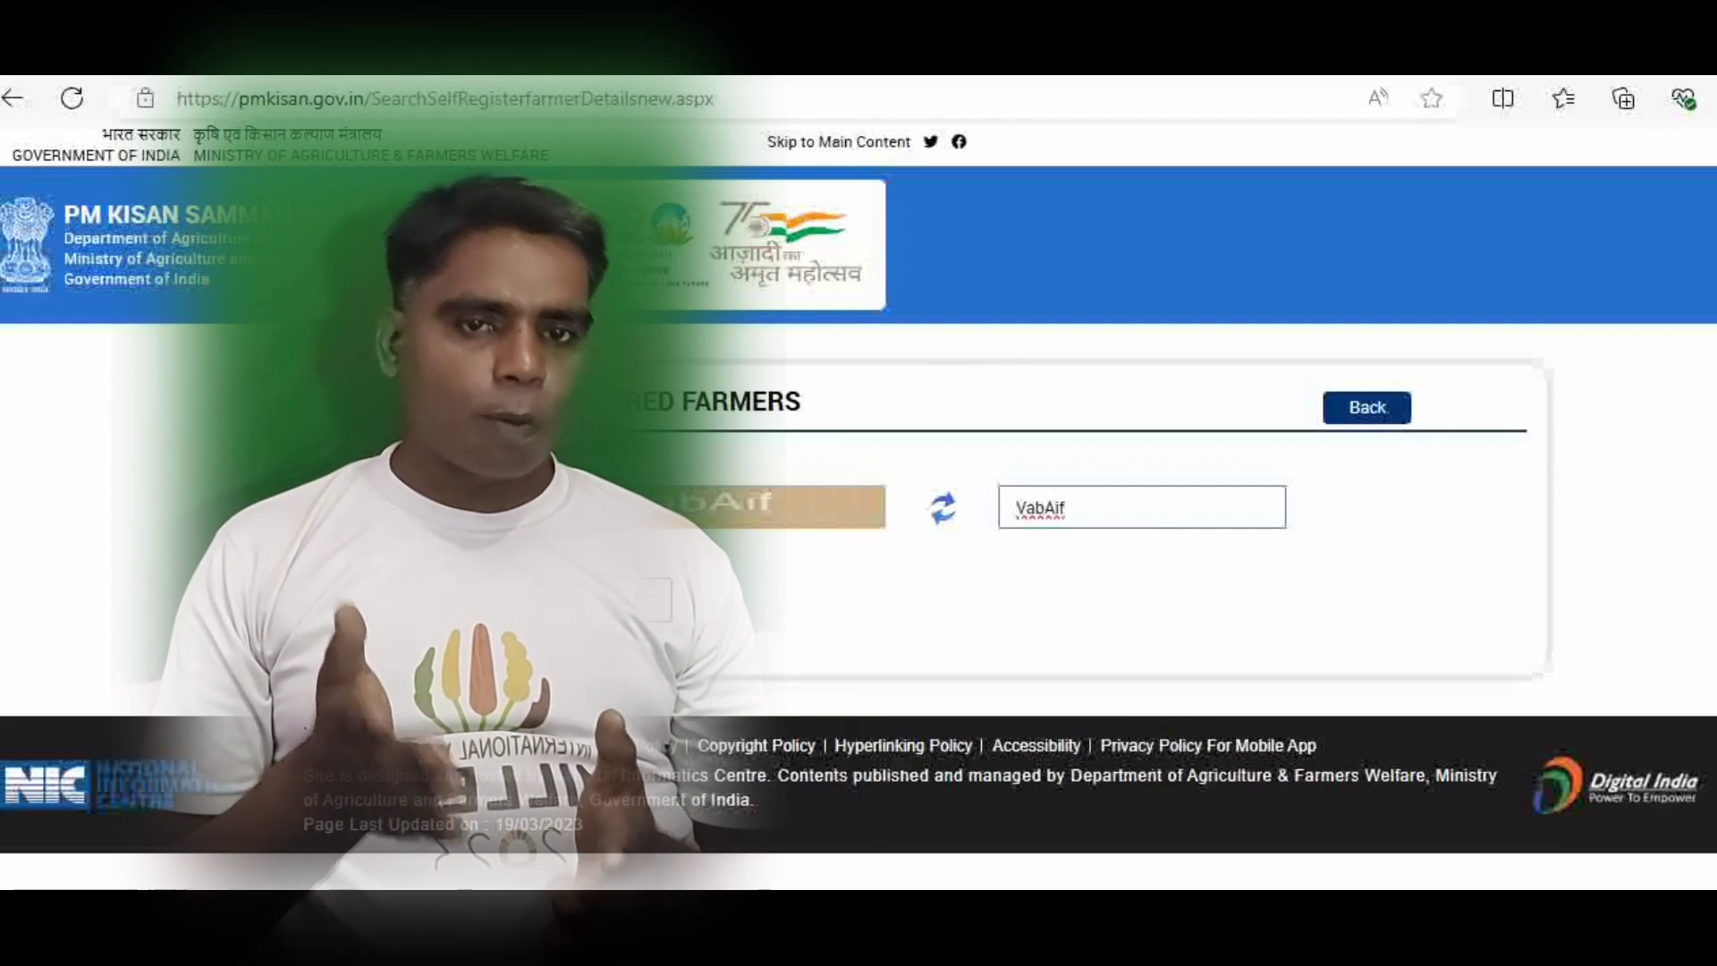
pyautogui.press('Return')
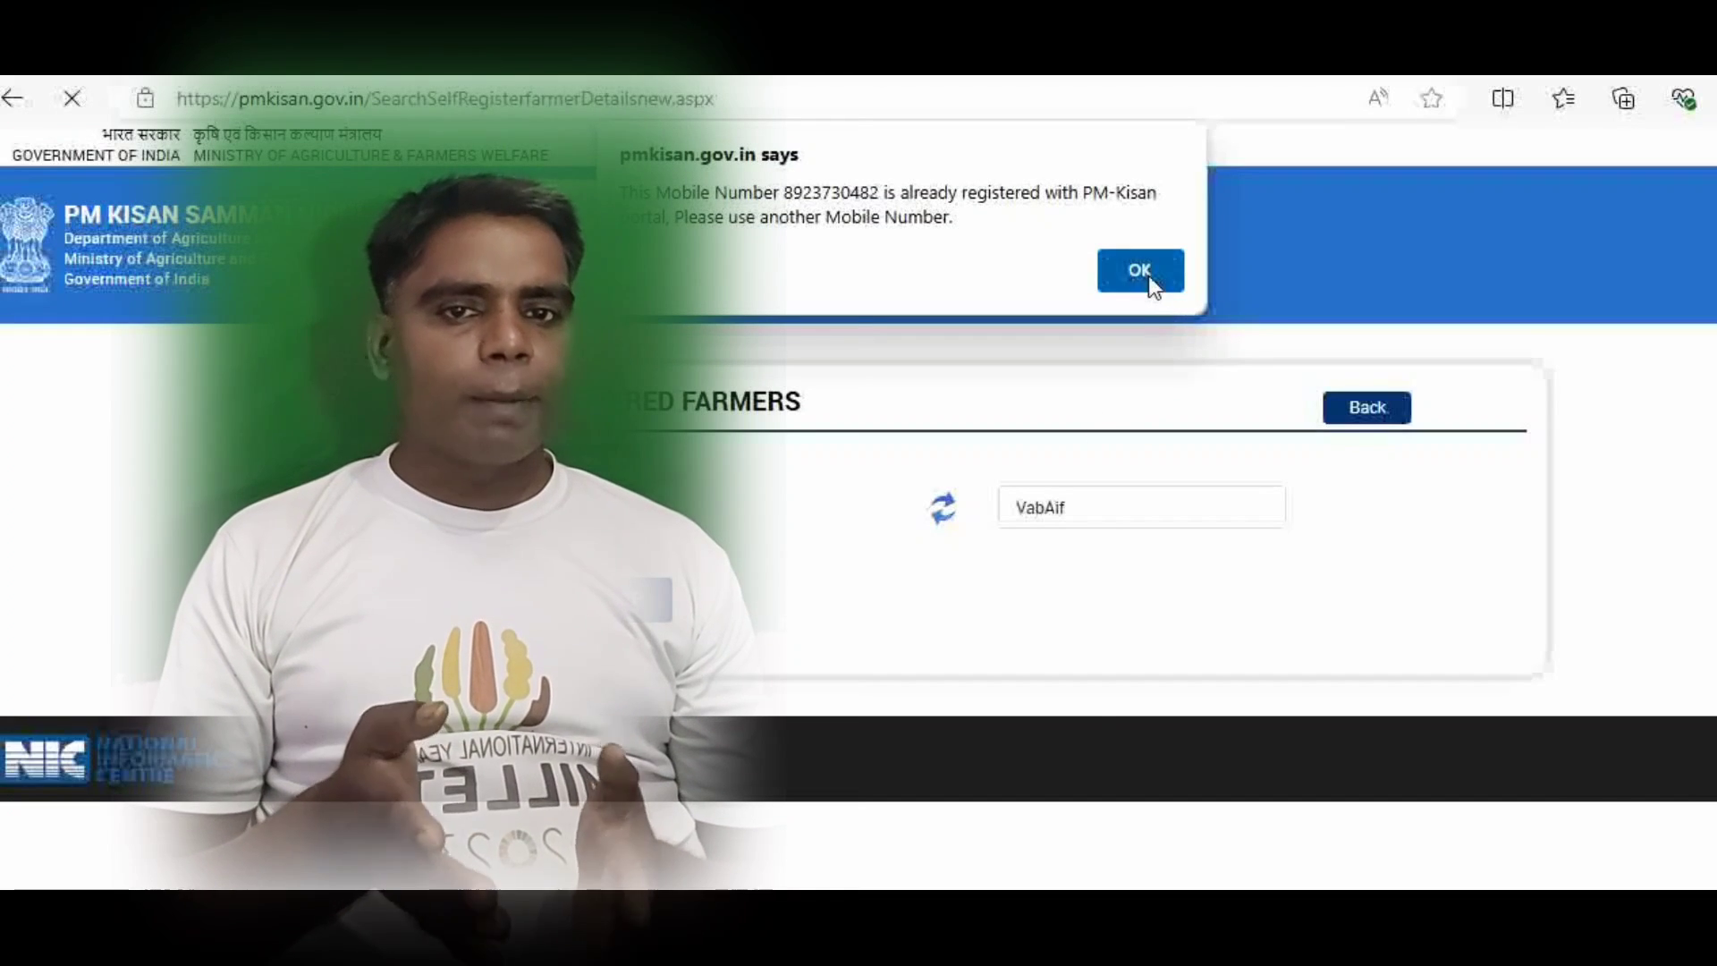
pyautogui.click(1149, 275)
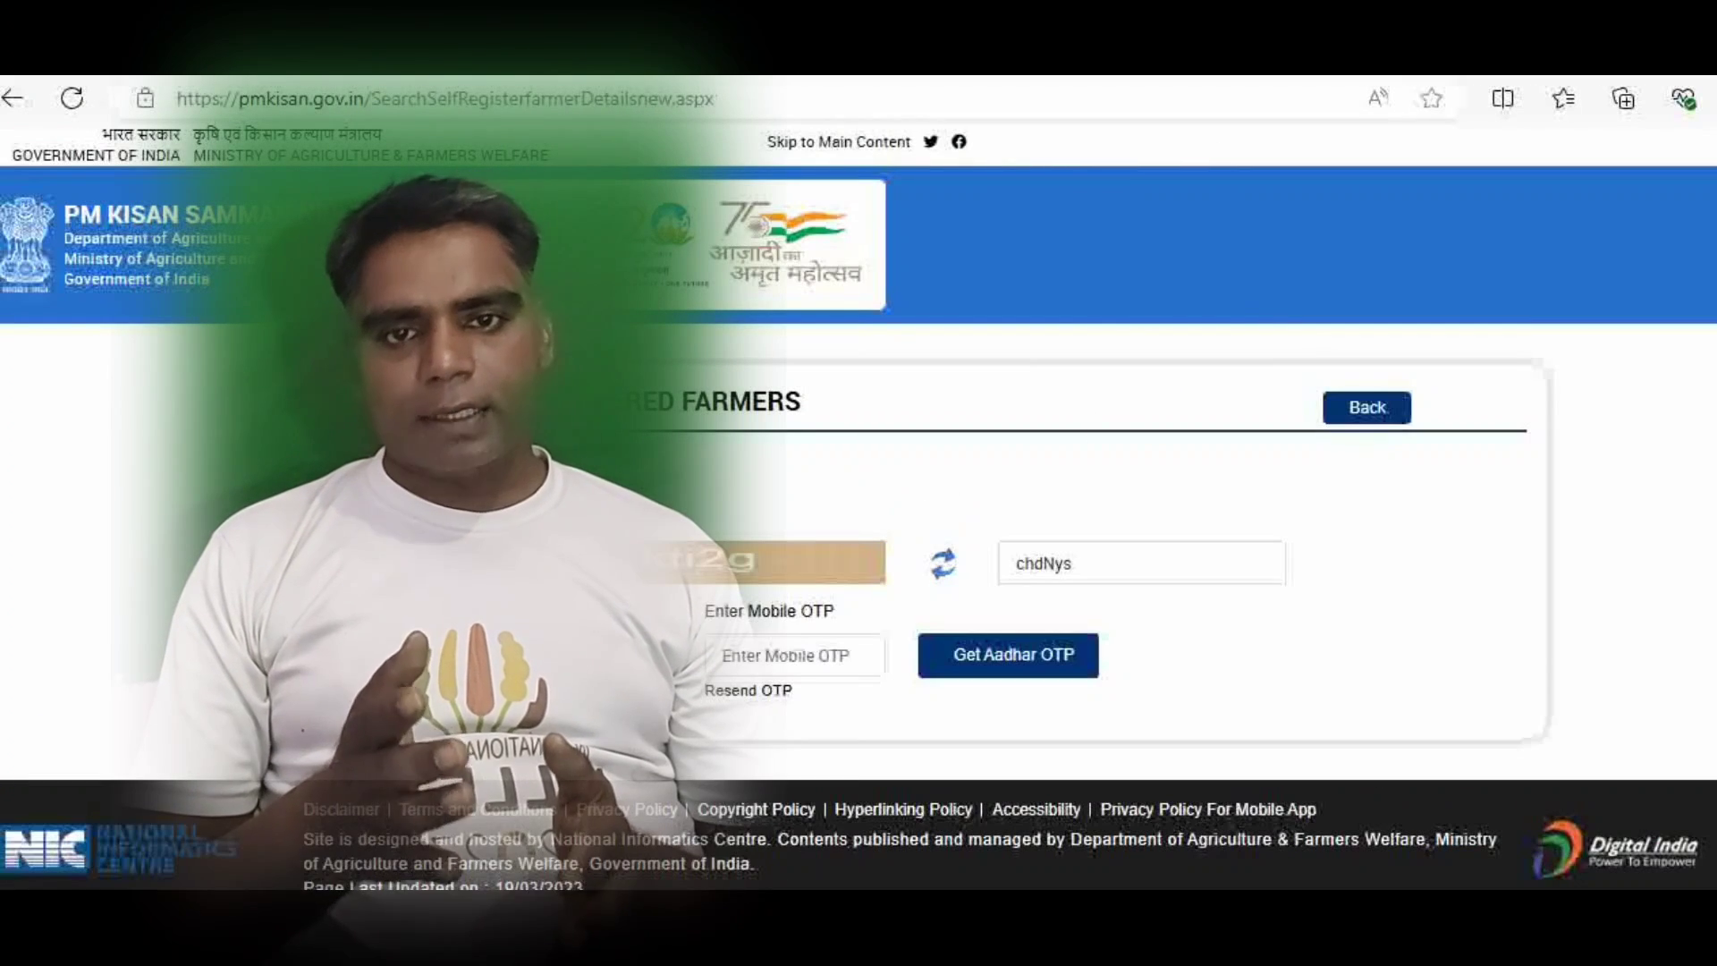
# Step: Replace the stale captcha code with the new one shown in the image
pyautogui.click(1103, 561)
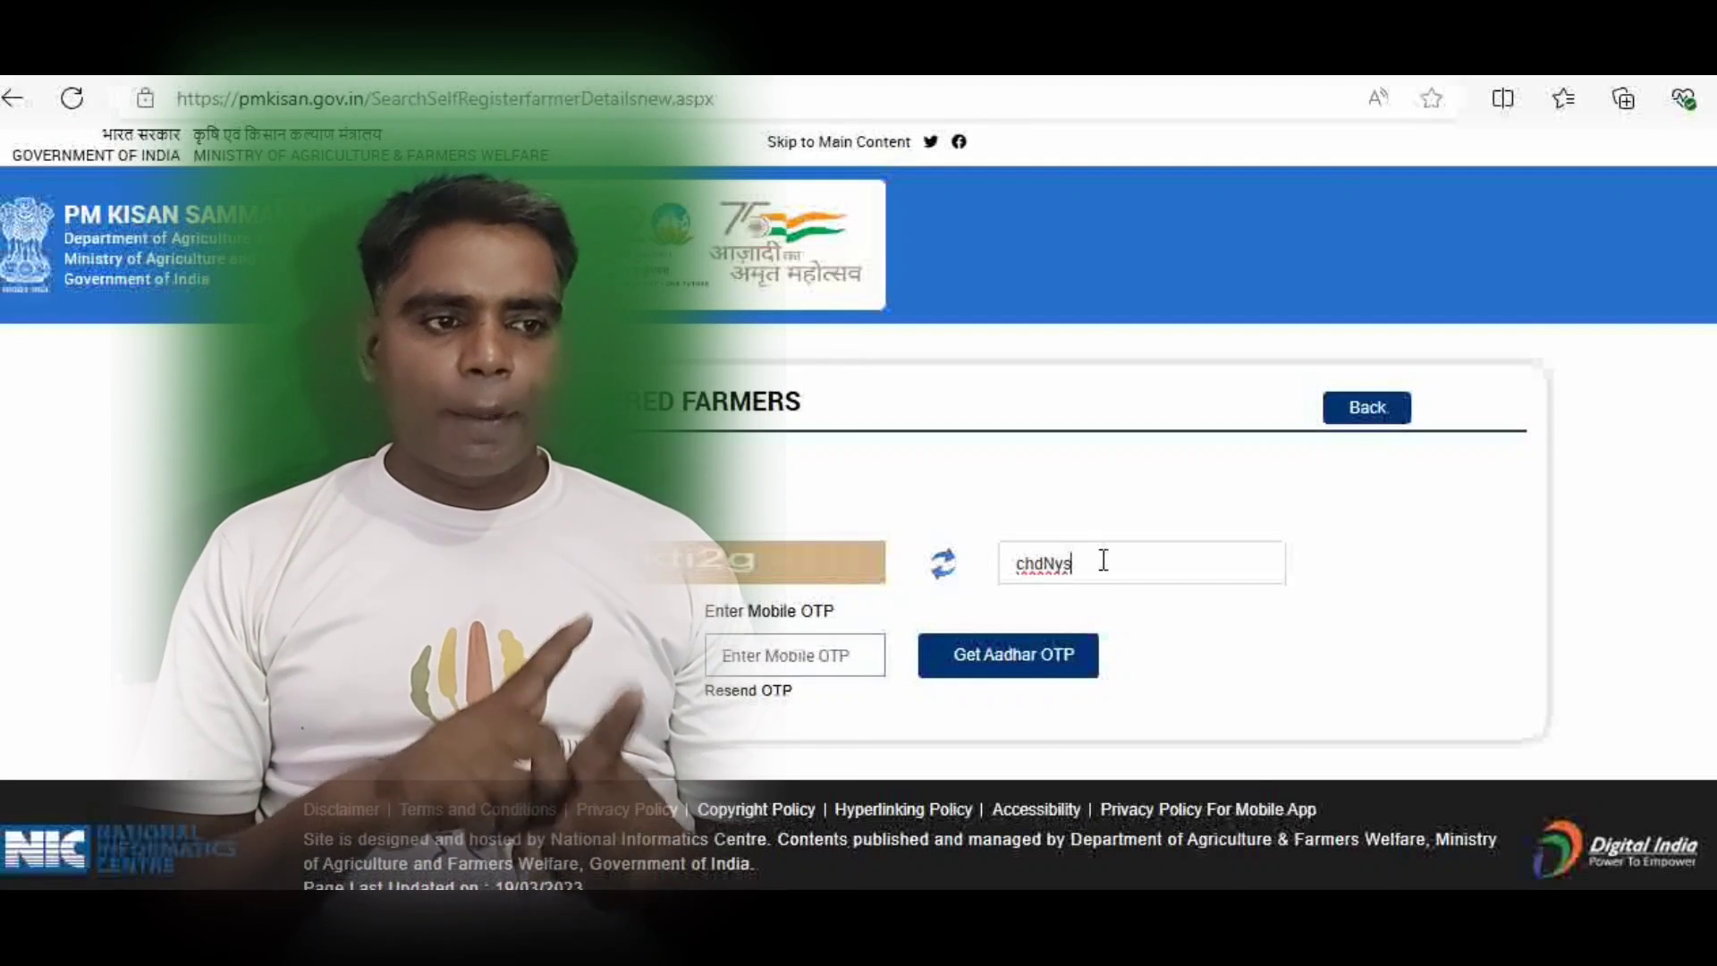
pyautogui.rightClick(1104, 561)
pyautogui.press('Escape')
pyautogui.press('BackSpace')
pyautogui.press('BackSpace')
pyautogui.press('BackSpace')
pyautogui.press('BackSpace')
pyautogui.press('BackSpace')
pyautogui.press('BackSpace')
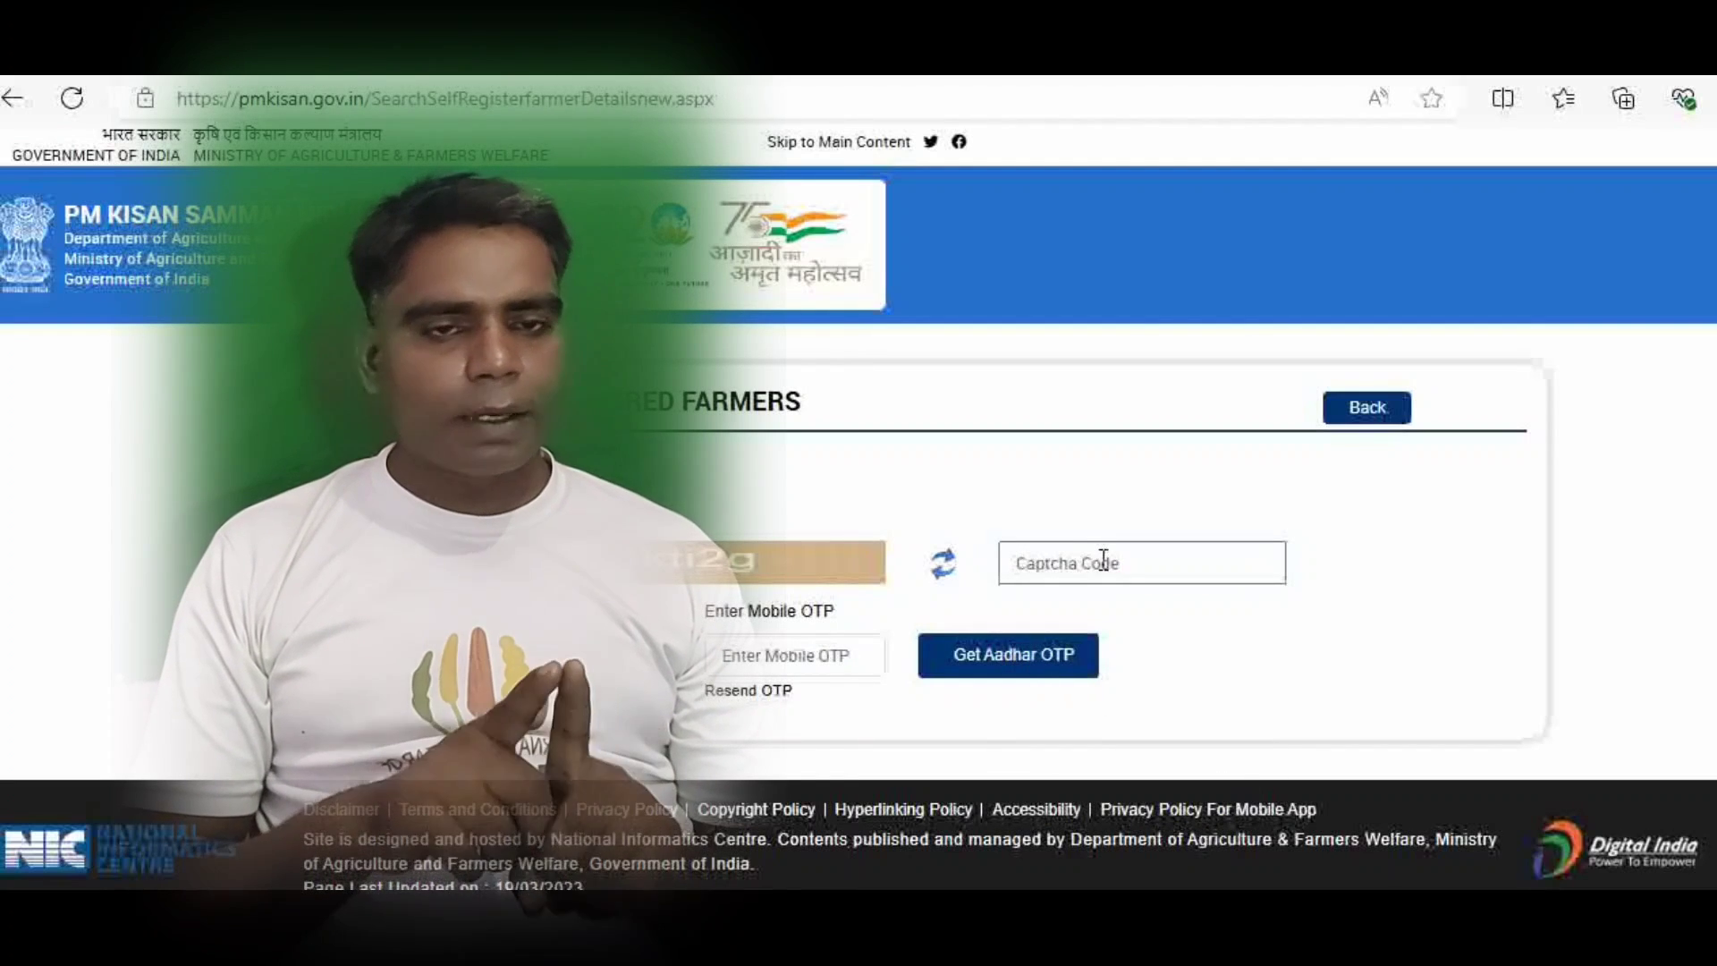
pyautogui.write('4k')
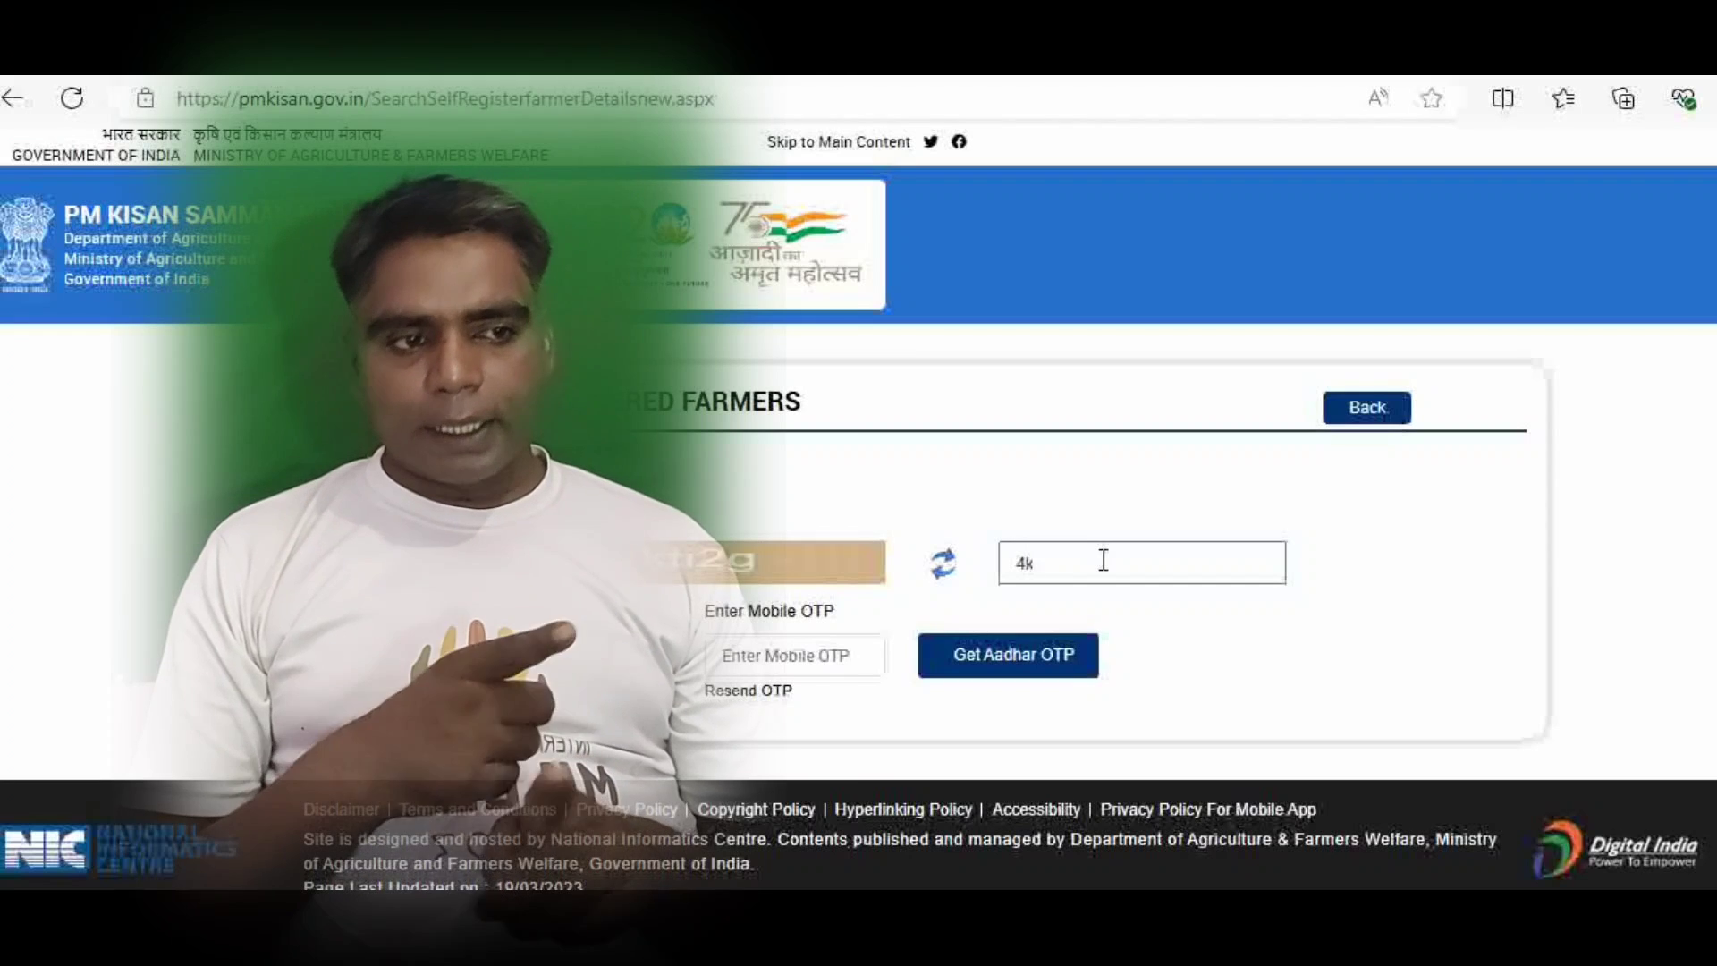
pyautogui.write('ti2g')
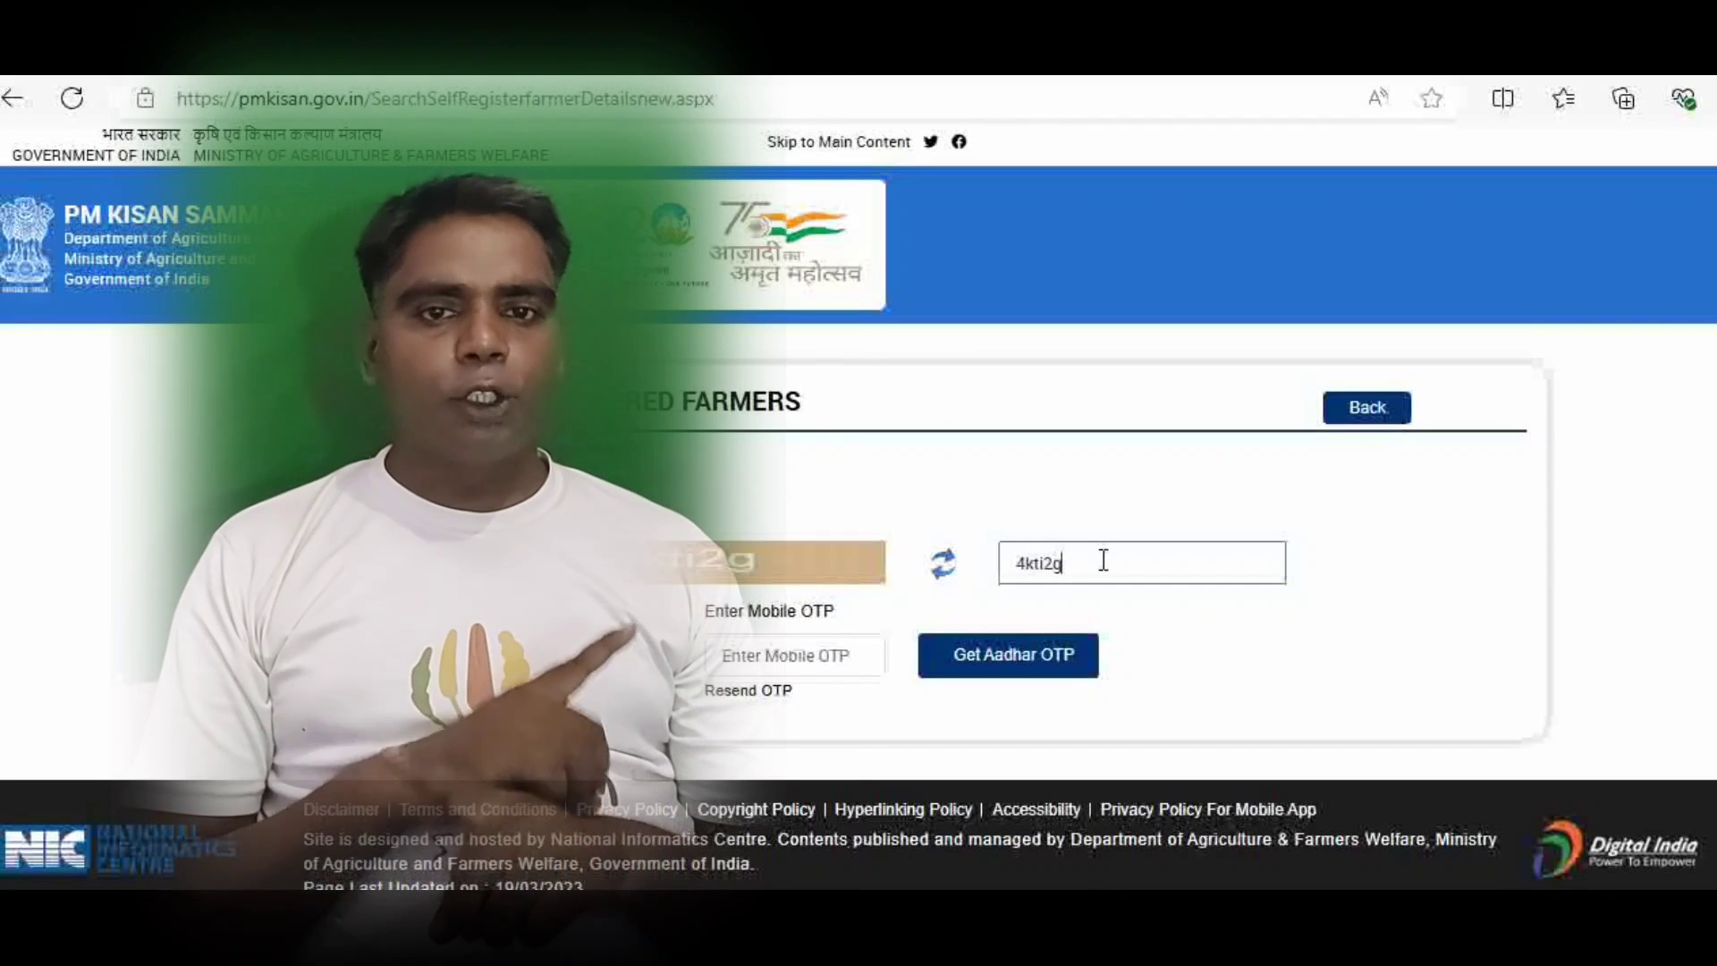
# Step: Enter the mobile OTP and request the Aadhaar OTP
pyautogui.click(764, 660)
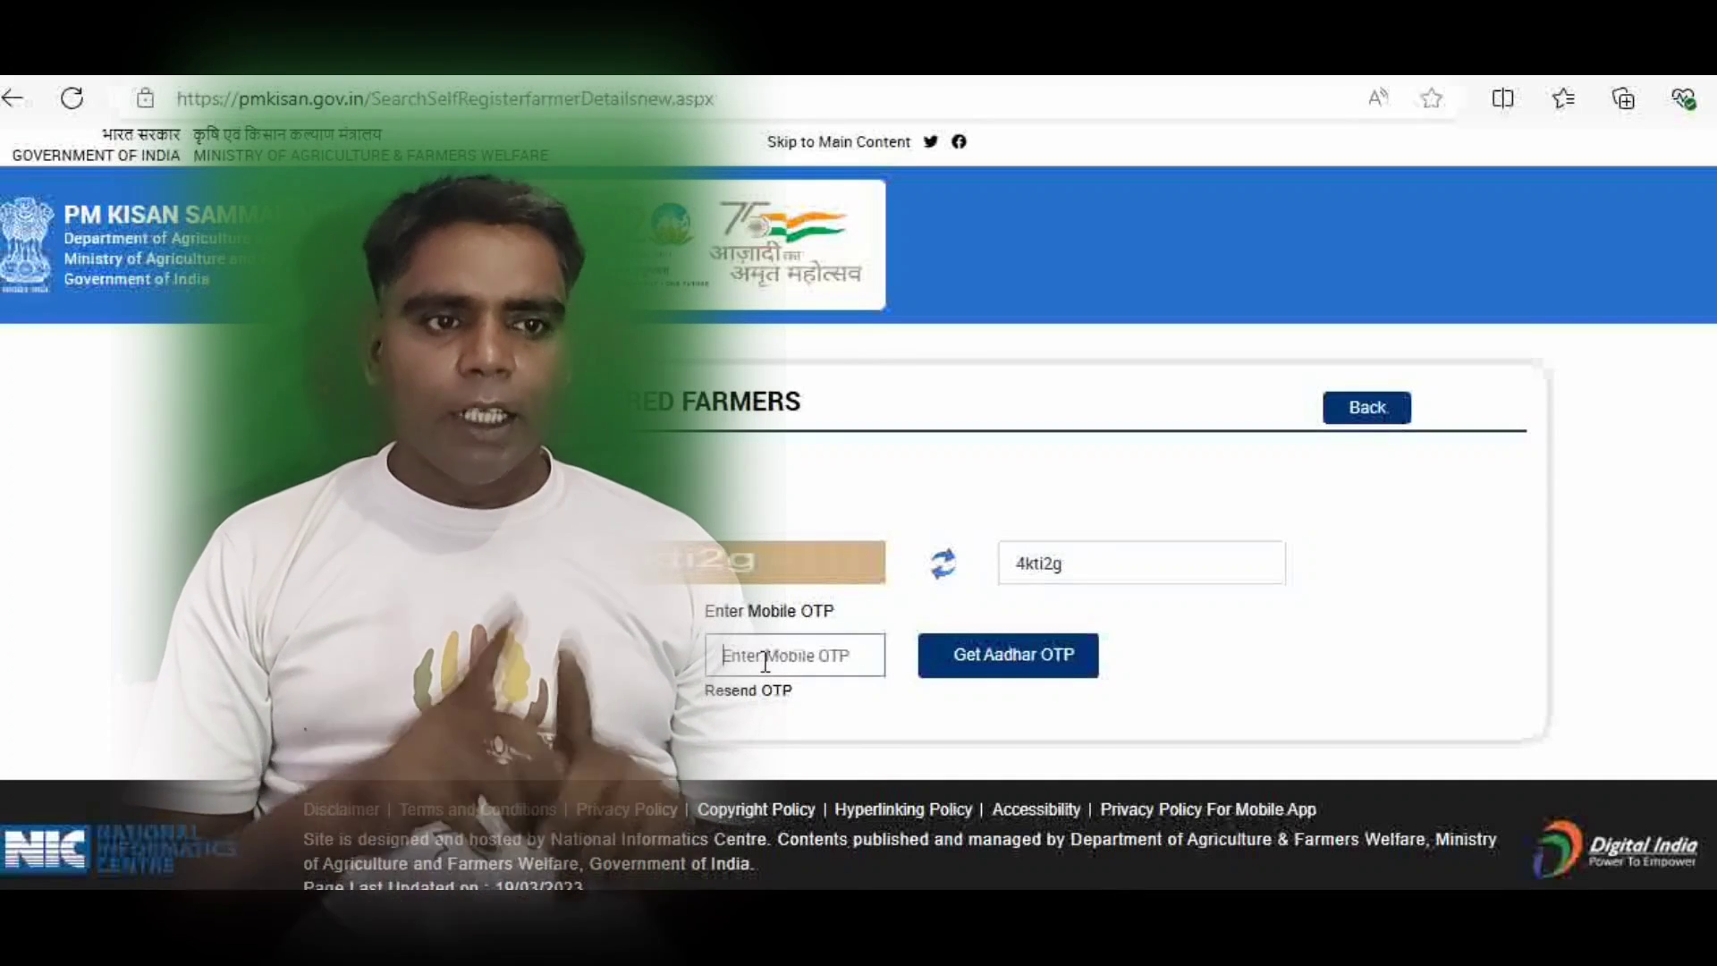
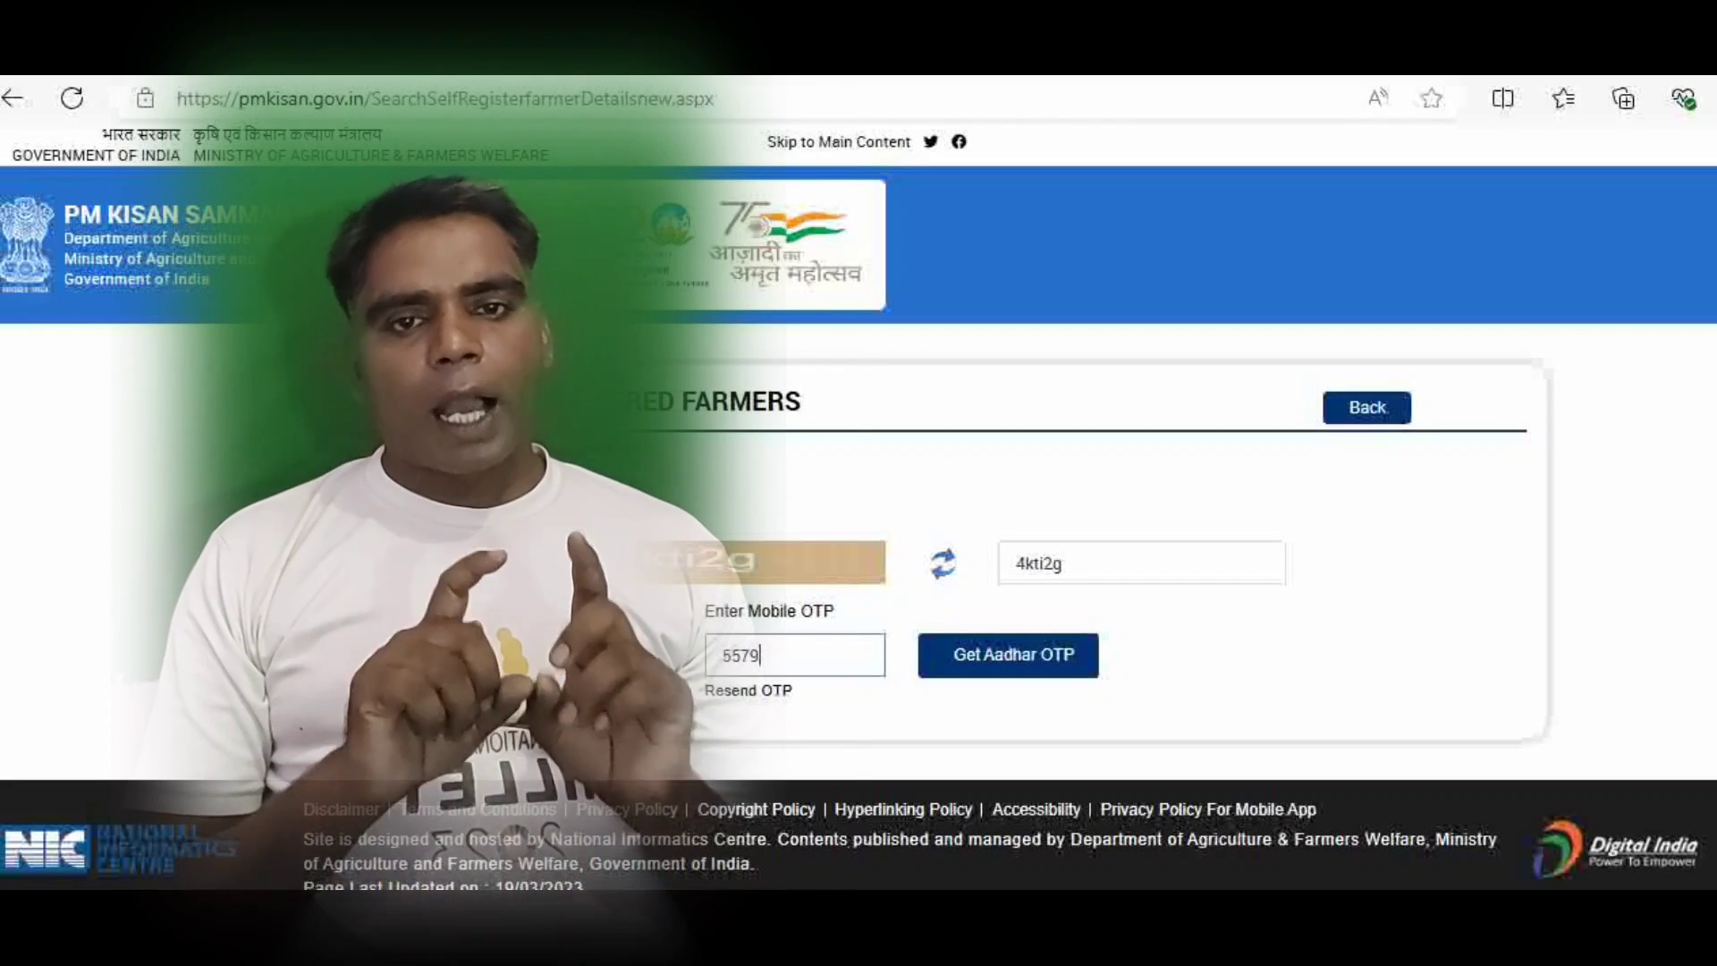
pyautogui.click(705, 689)
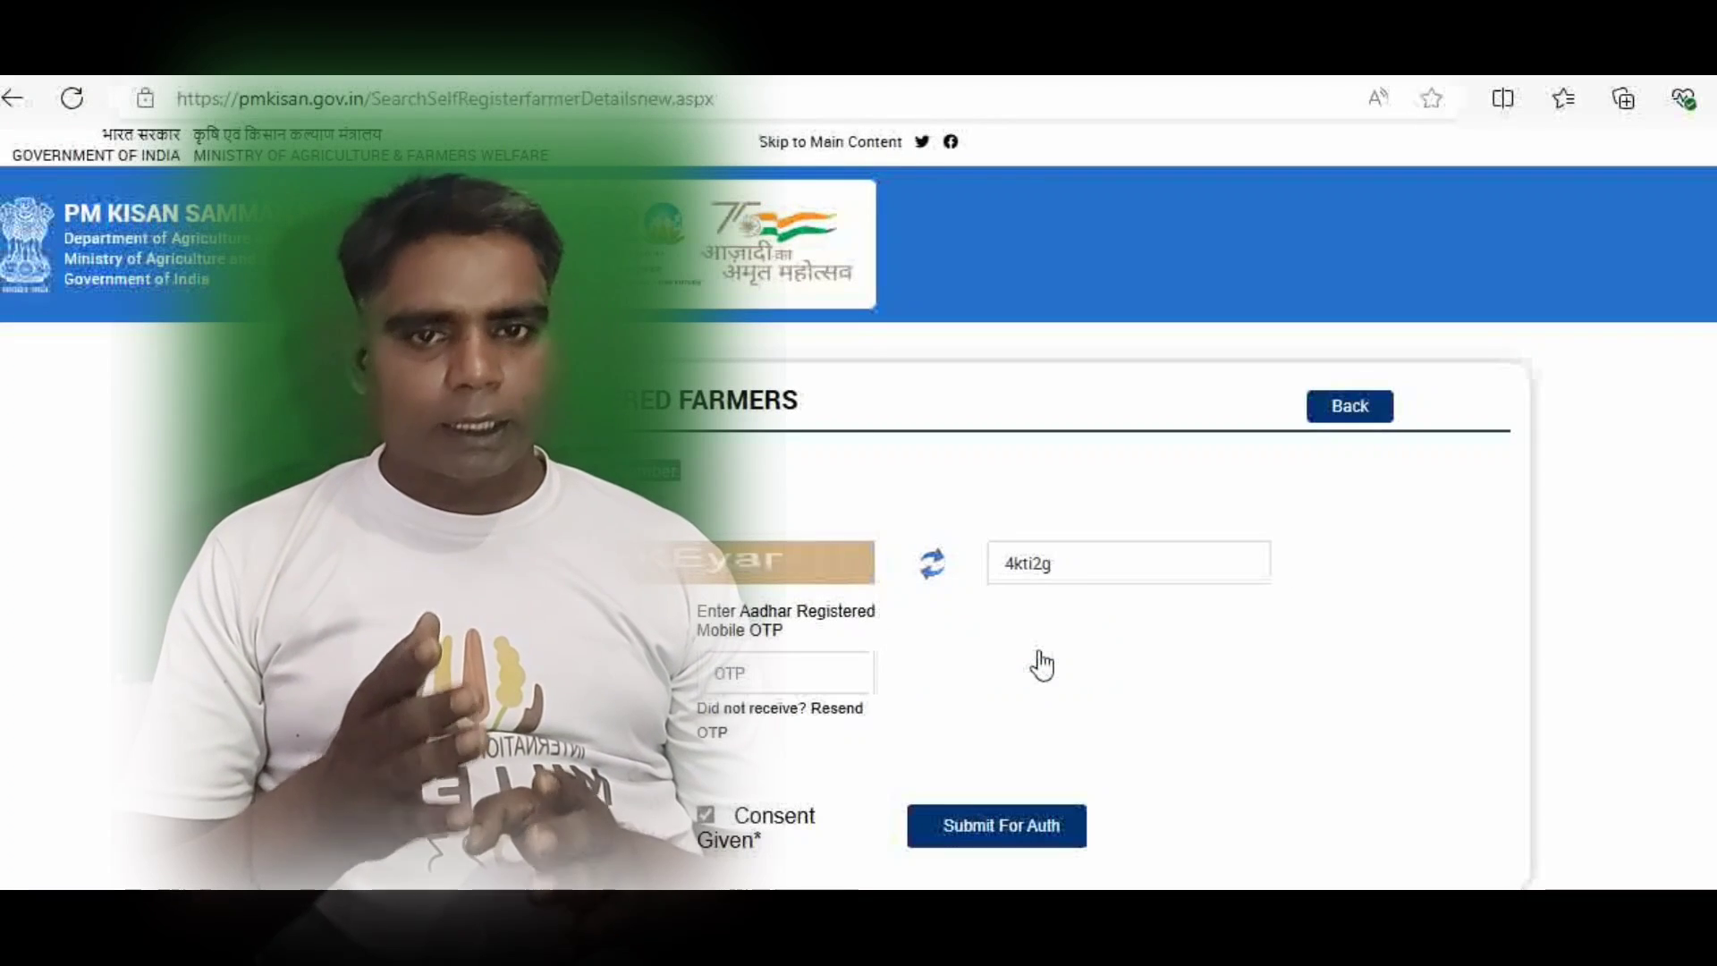
# Step: Re-enter the captcha code for the Aadhaar OTP form, fixing the letter case
pyautogui.click(1101, 570)
pyautogui.write('4kti2g')
pyautogui.press('BackSpace')
pyautogui.press('BackSpace')
pyautogui.press('BackSpace')
pyautogui.press('BackSpace')
pyautogui.press('BackSpace')
pyautogui.press('BackSpace')
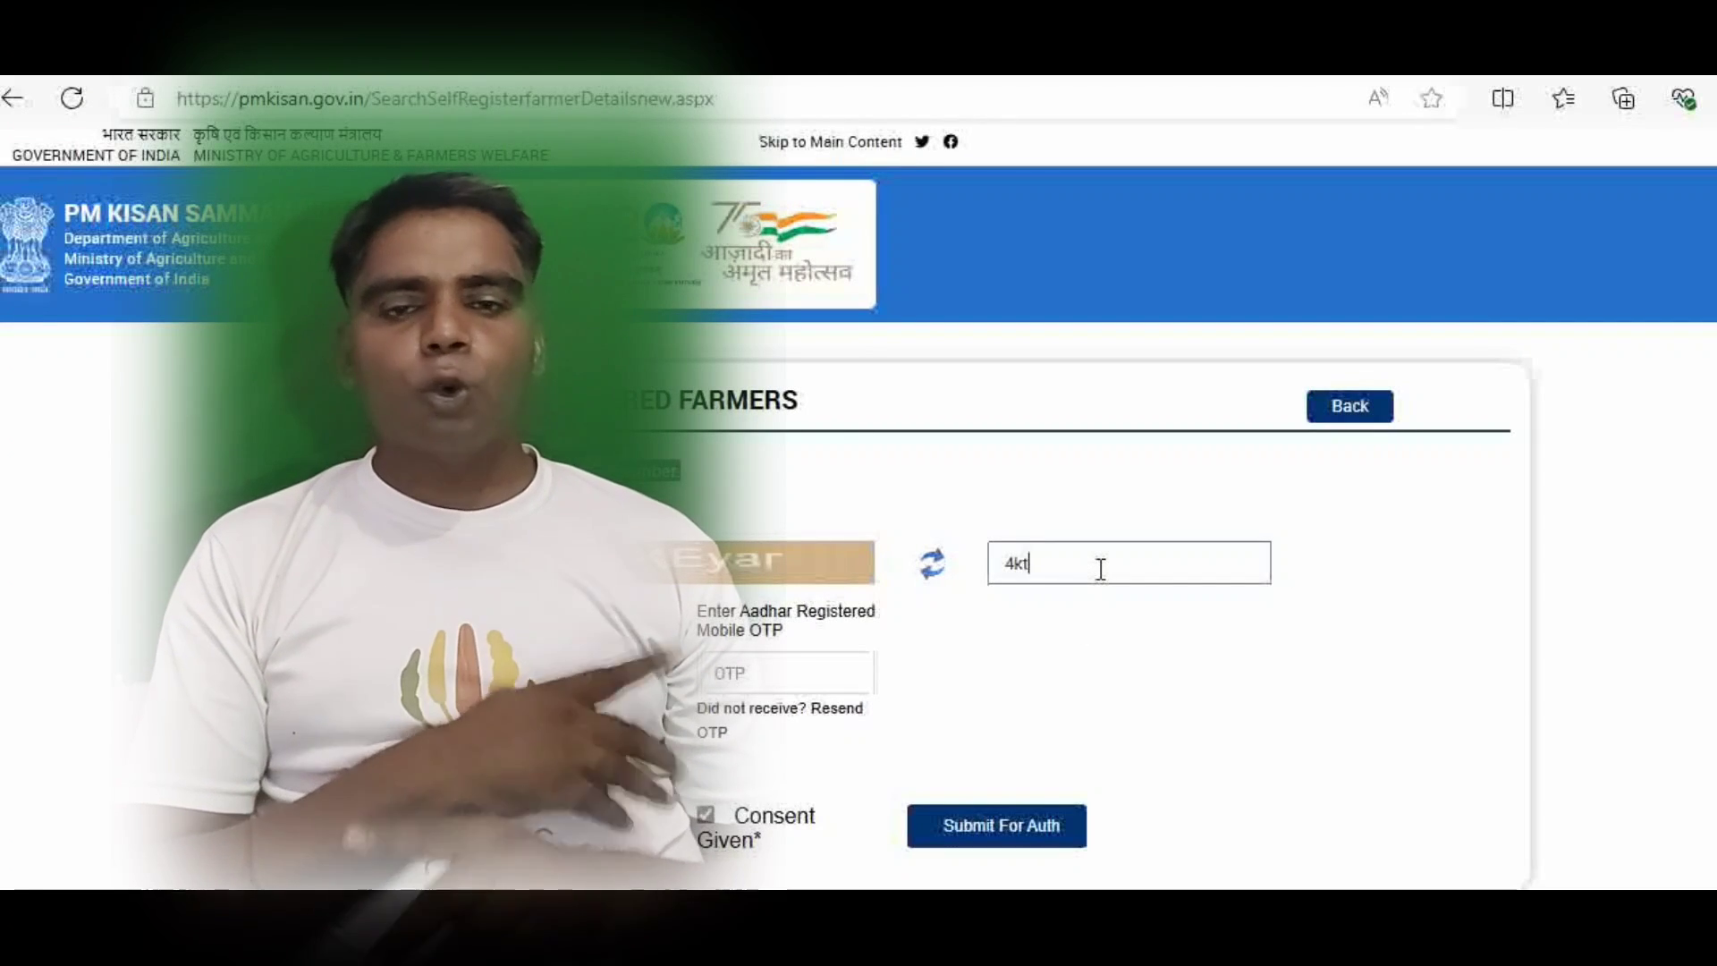
pyautogui.write('E')
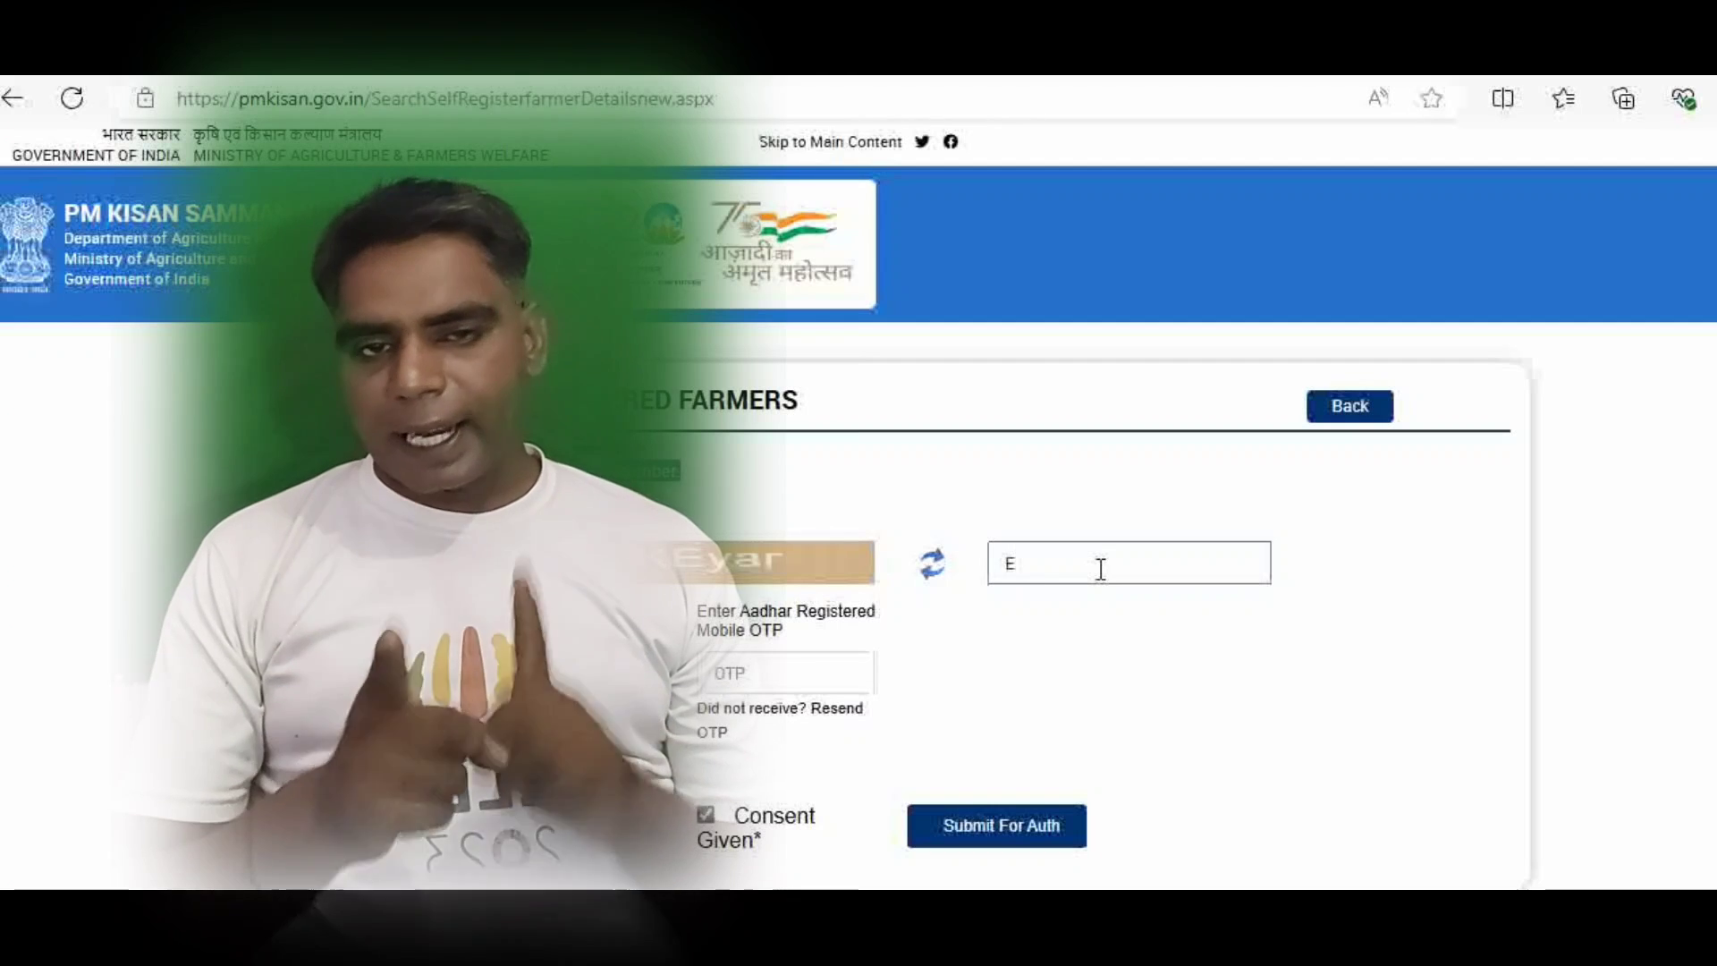
pyautogui.press('BackSpace')
pyautogui.write('eK')
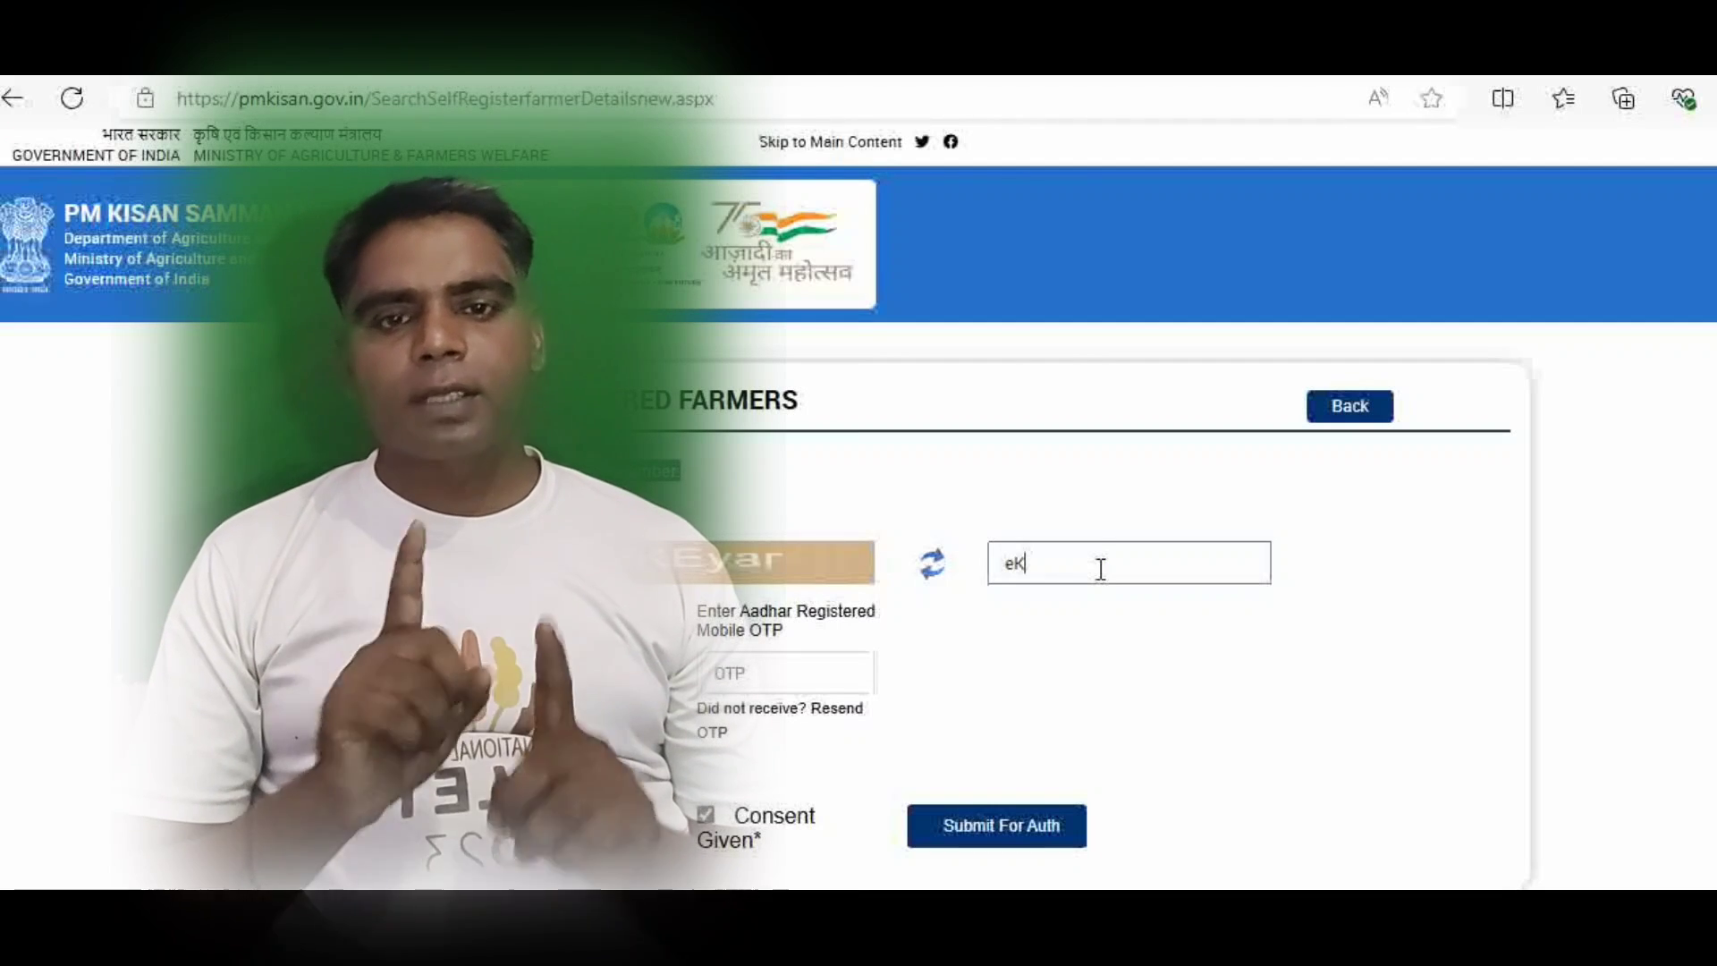
pyautogui.write('Ey')
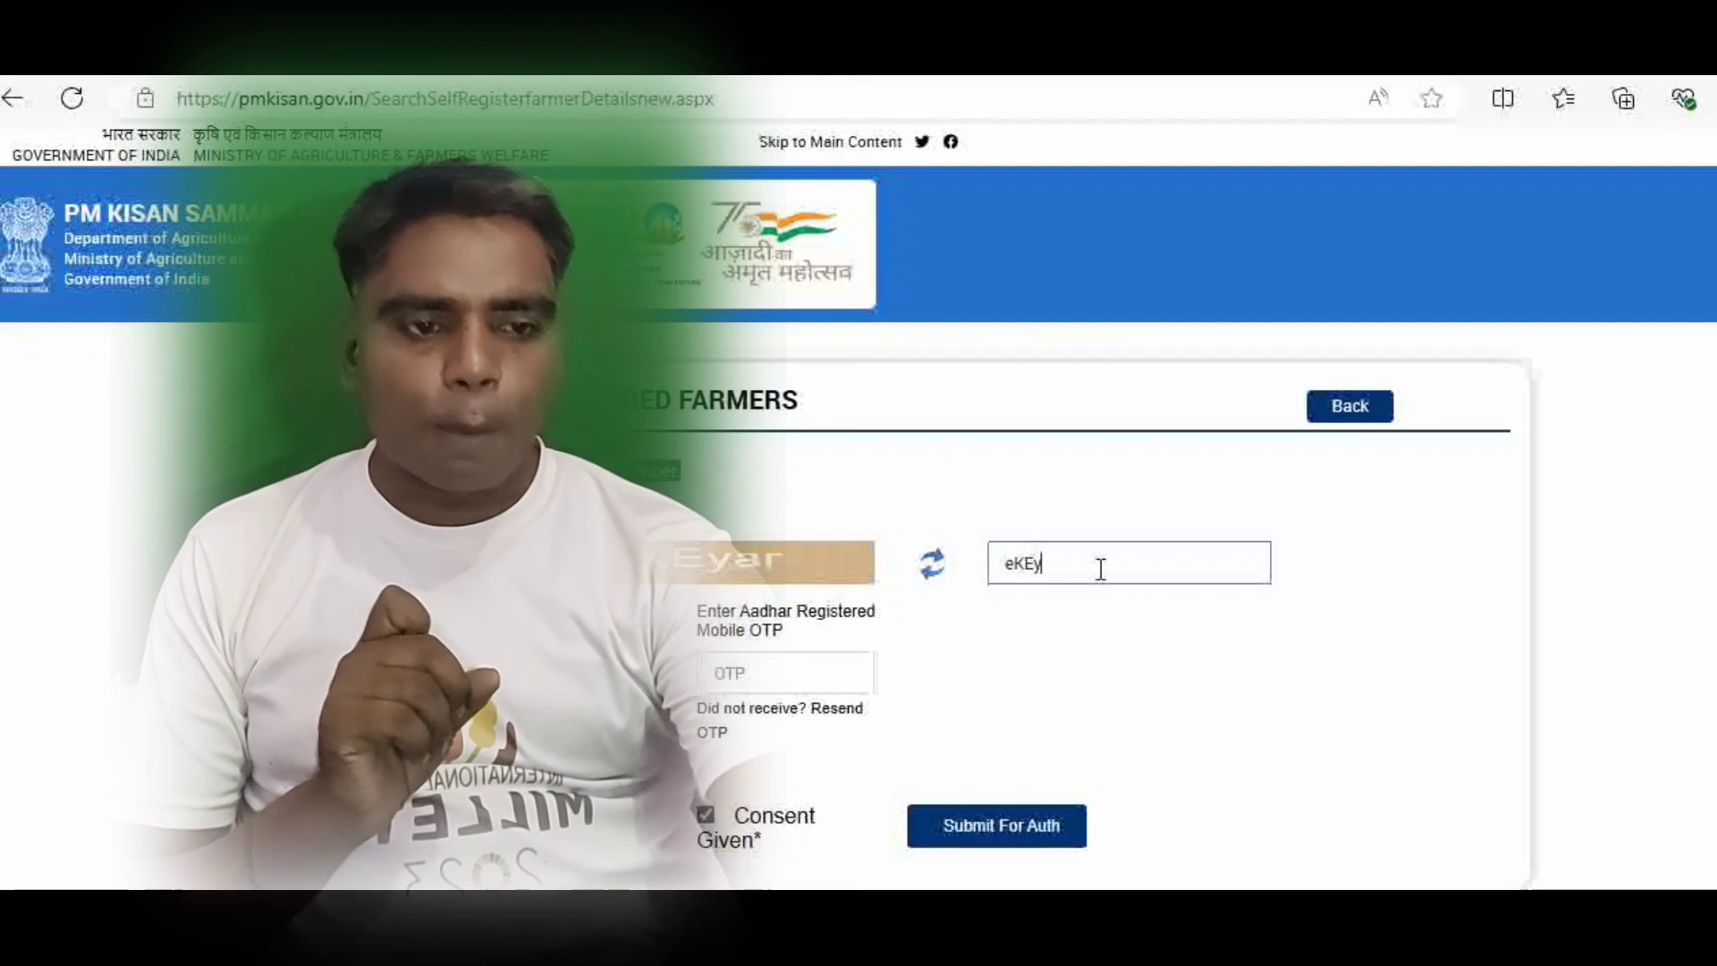
pyautogui.write('ar')
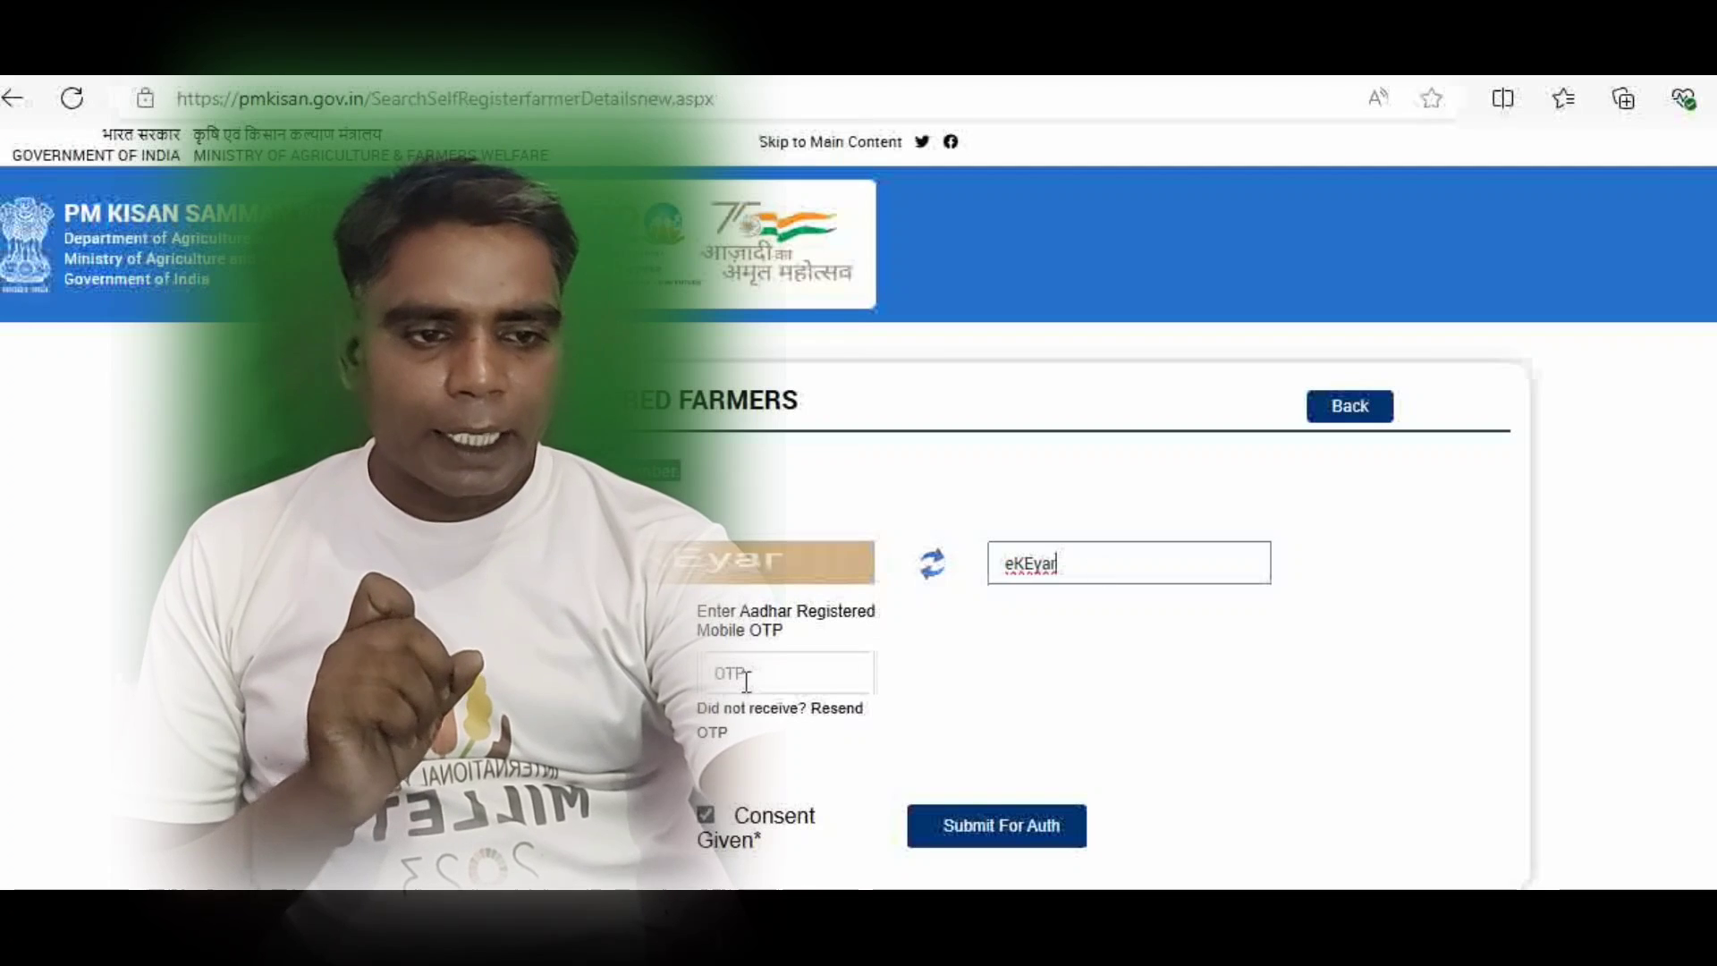
# Step: Enter the Aadhaar-registered mobile OTP and highlight the OTP area for viewers
pyautogui.click(747, 681)
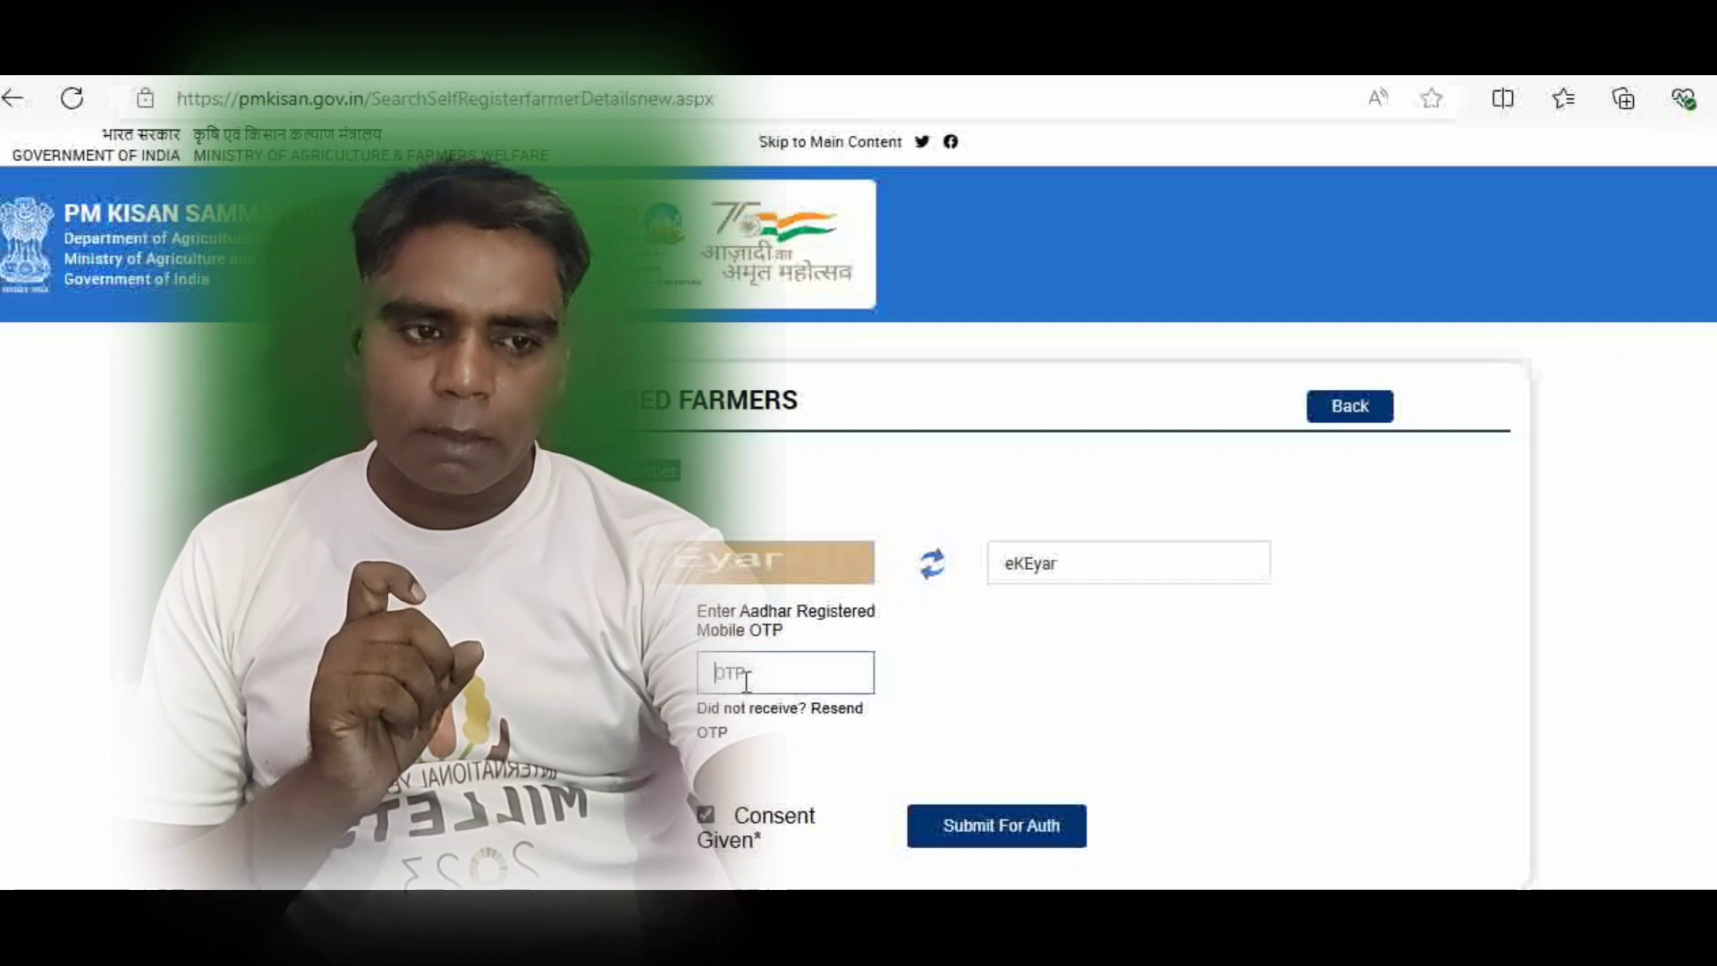
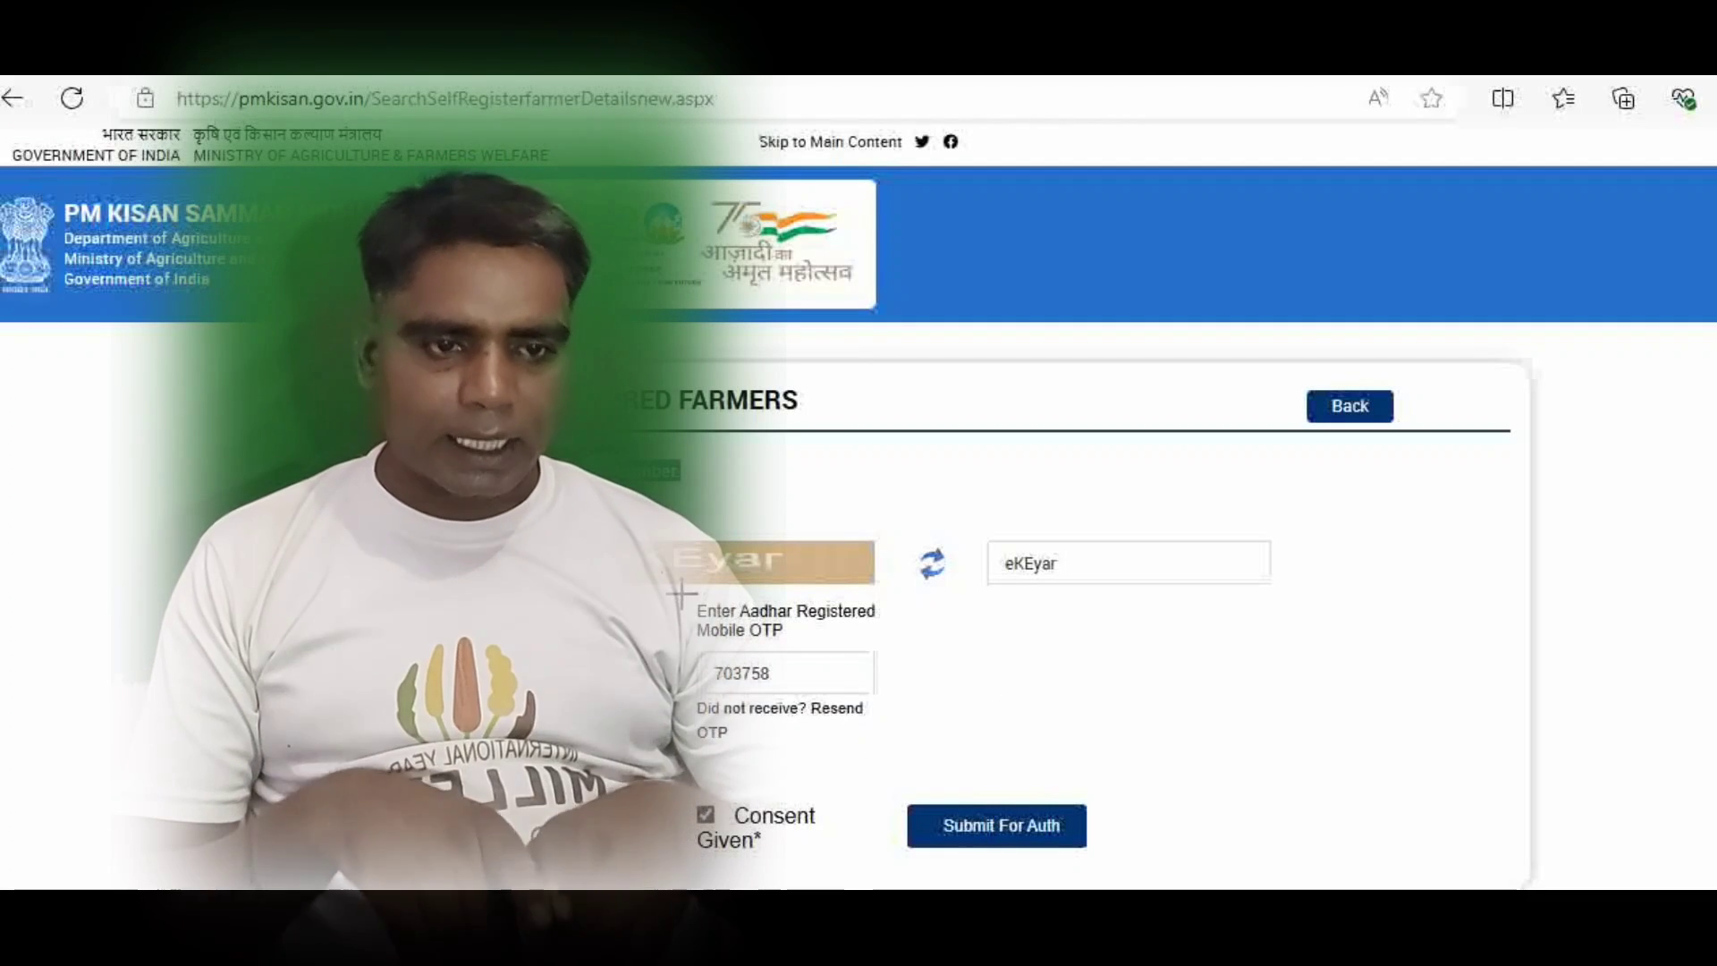
pyautogui.moveTo(689, 597); pyautogui.dragTo(857, 641)
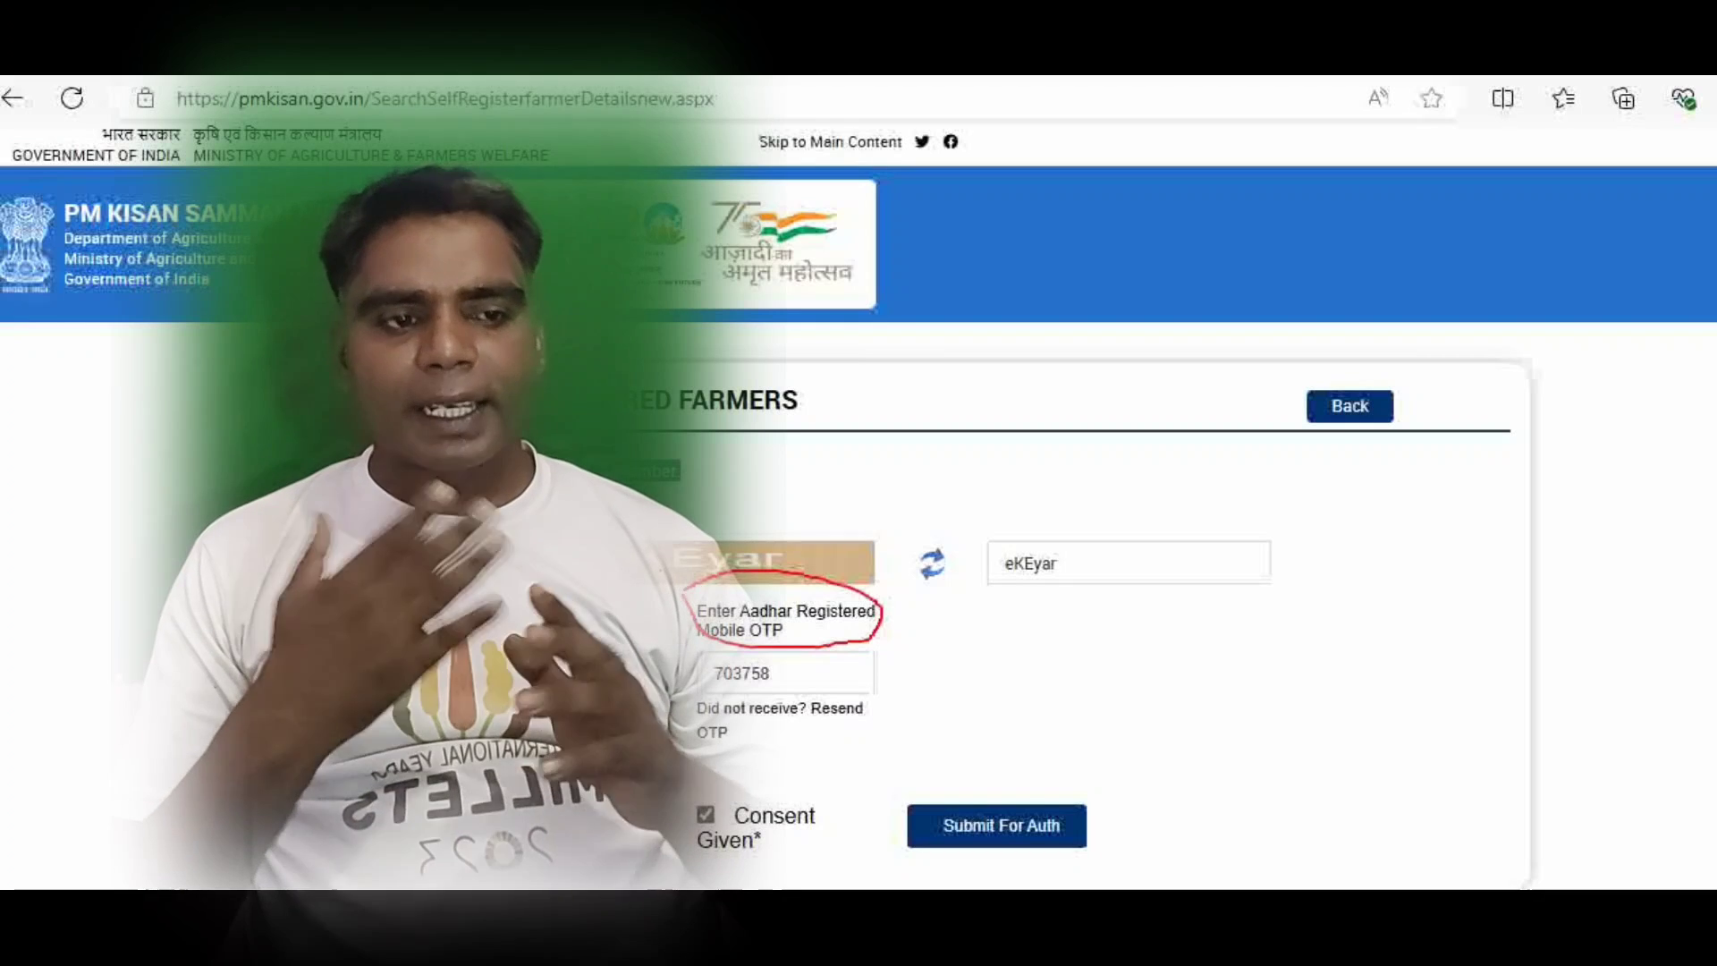
pyautogui.press('Escape')
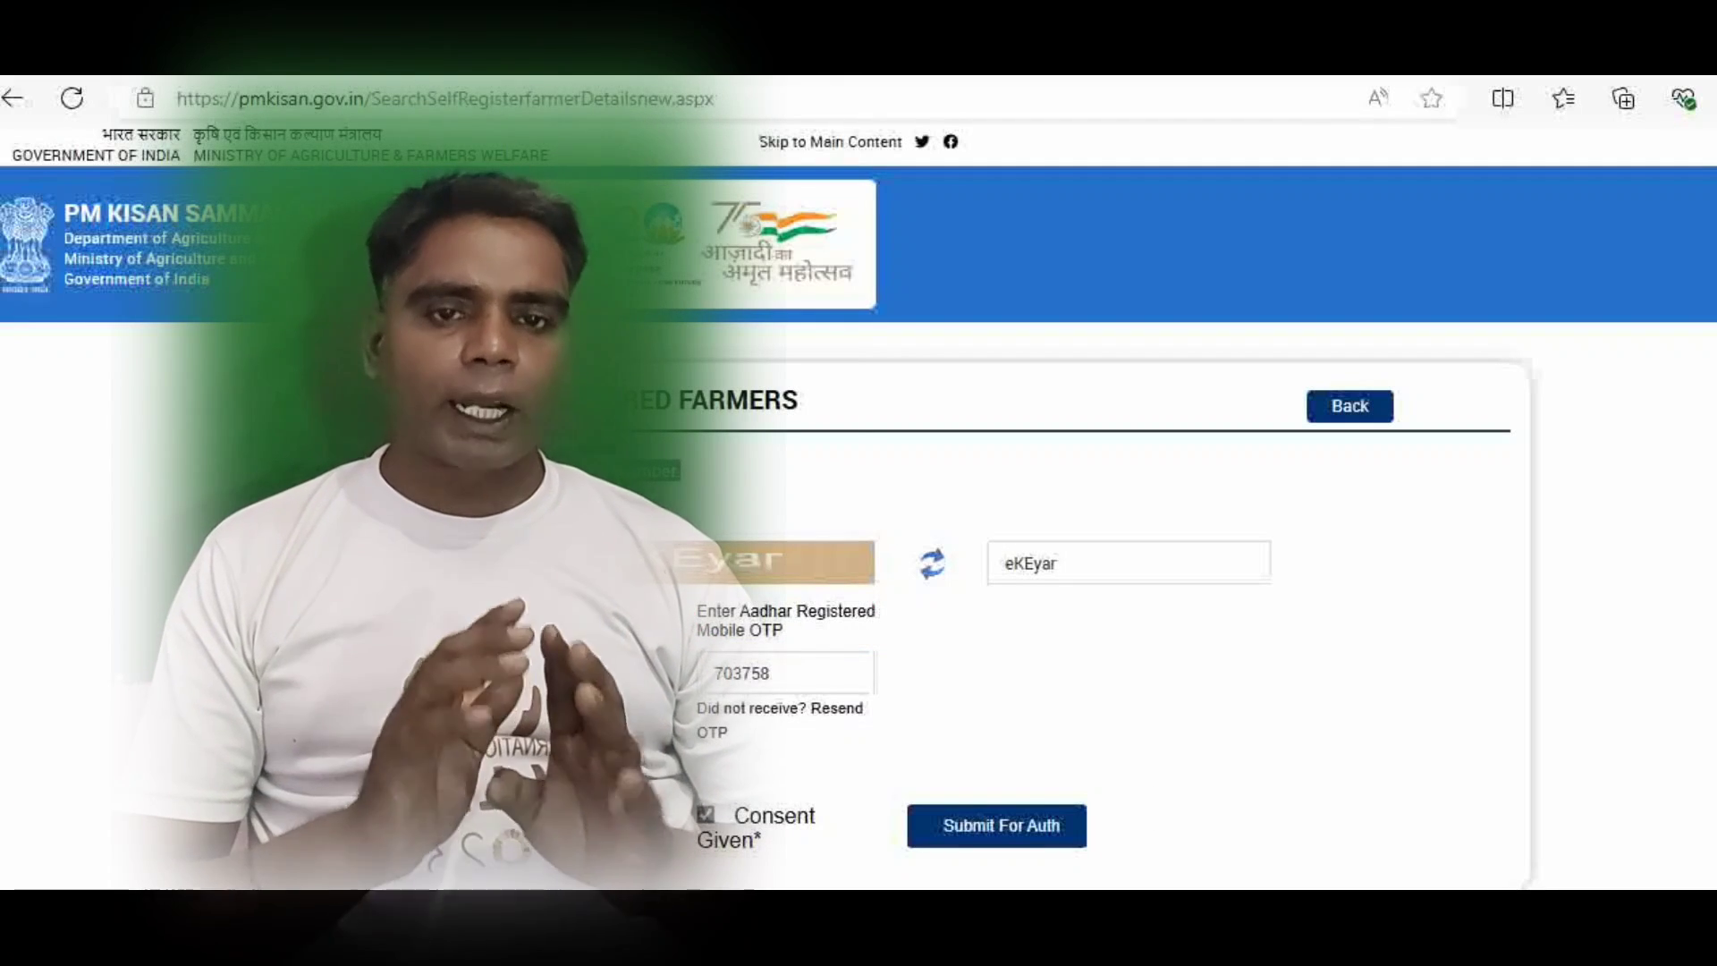
pyautogui.moveTo(682, 588); pyautogui.dragTo(970, 648)
pyautogui.press('Escape')
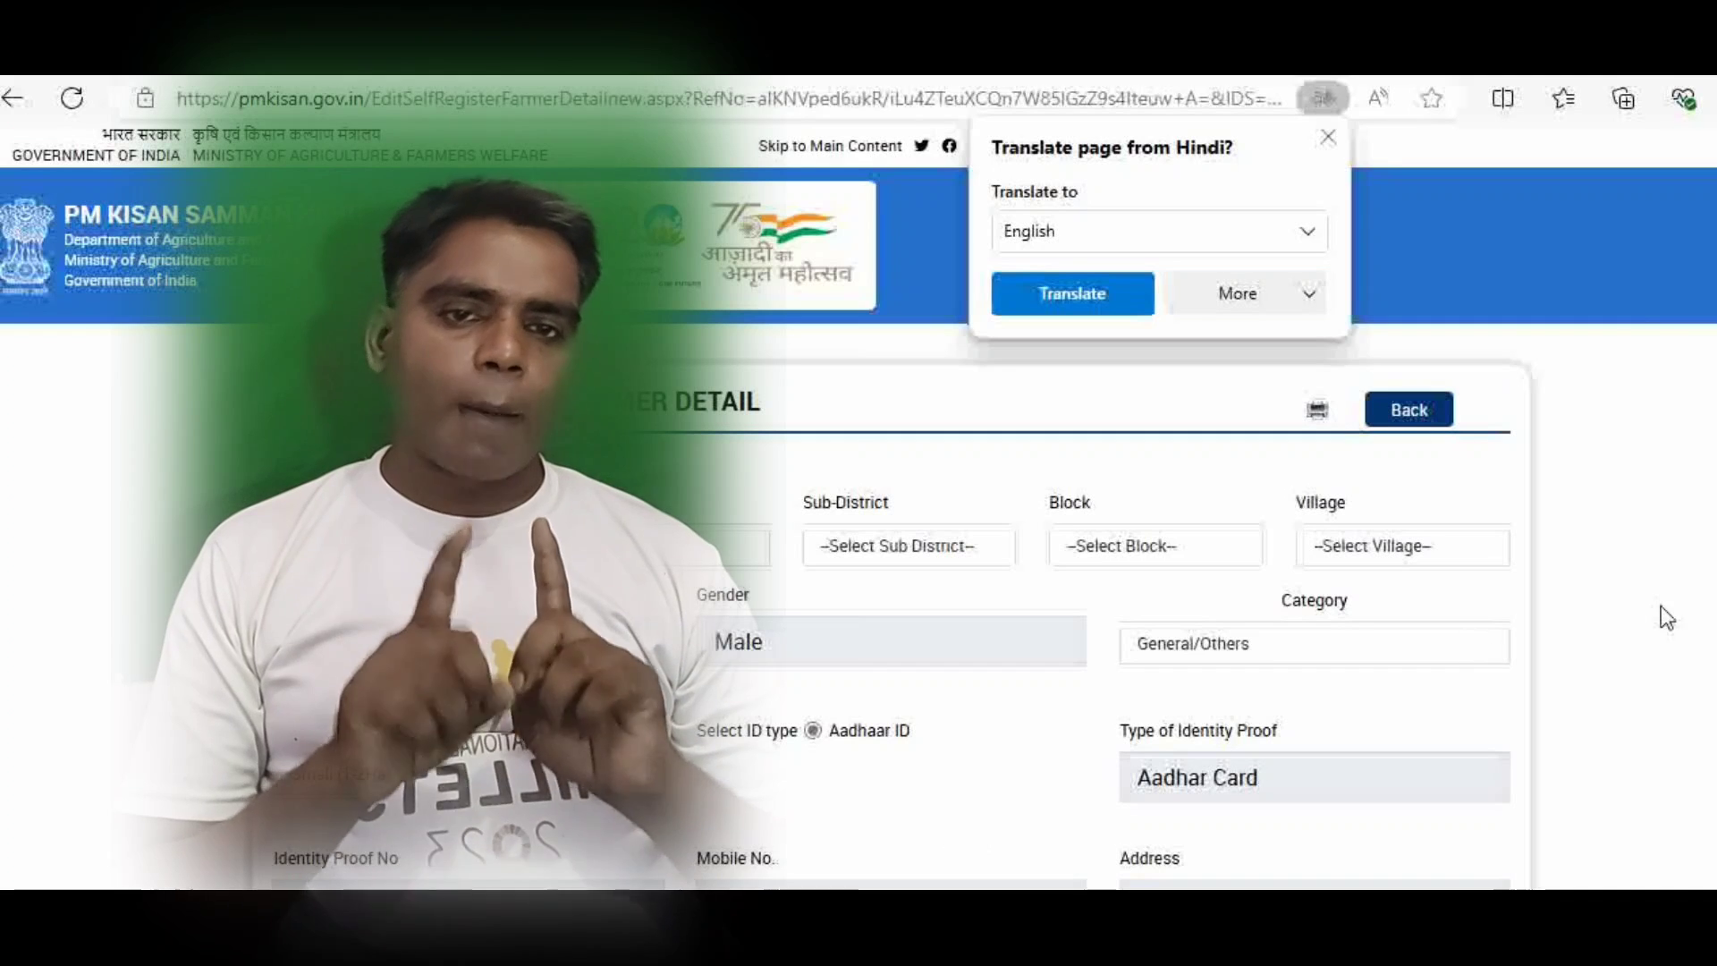
# Step: Dismiss the translation offer, then set Sub-District to Milak and Block to MILAK
pyautogui.click(1330, 135)
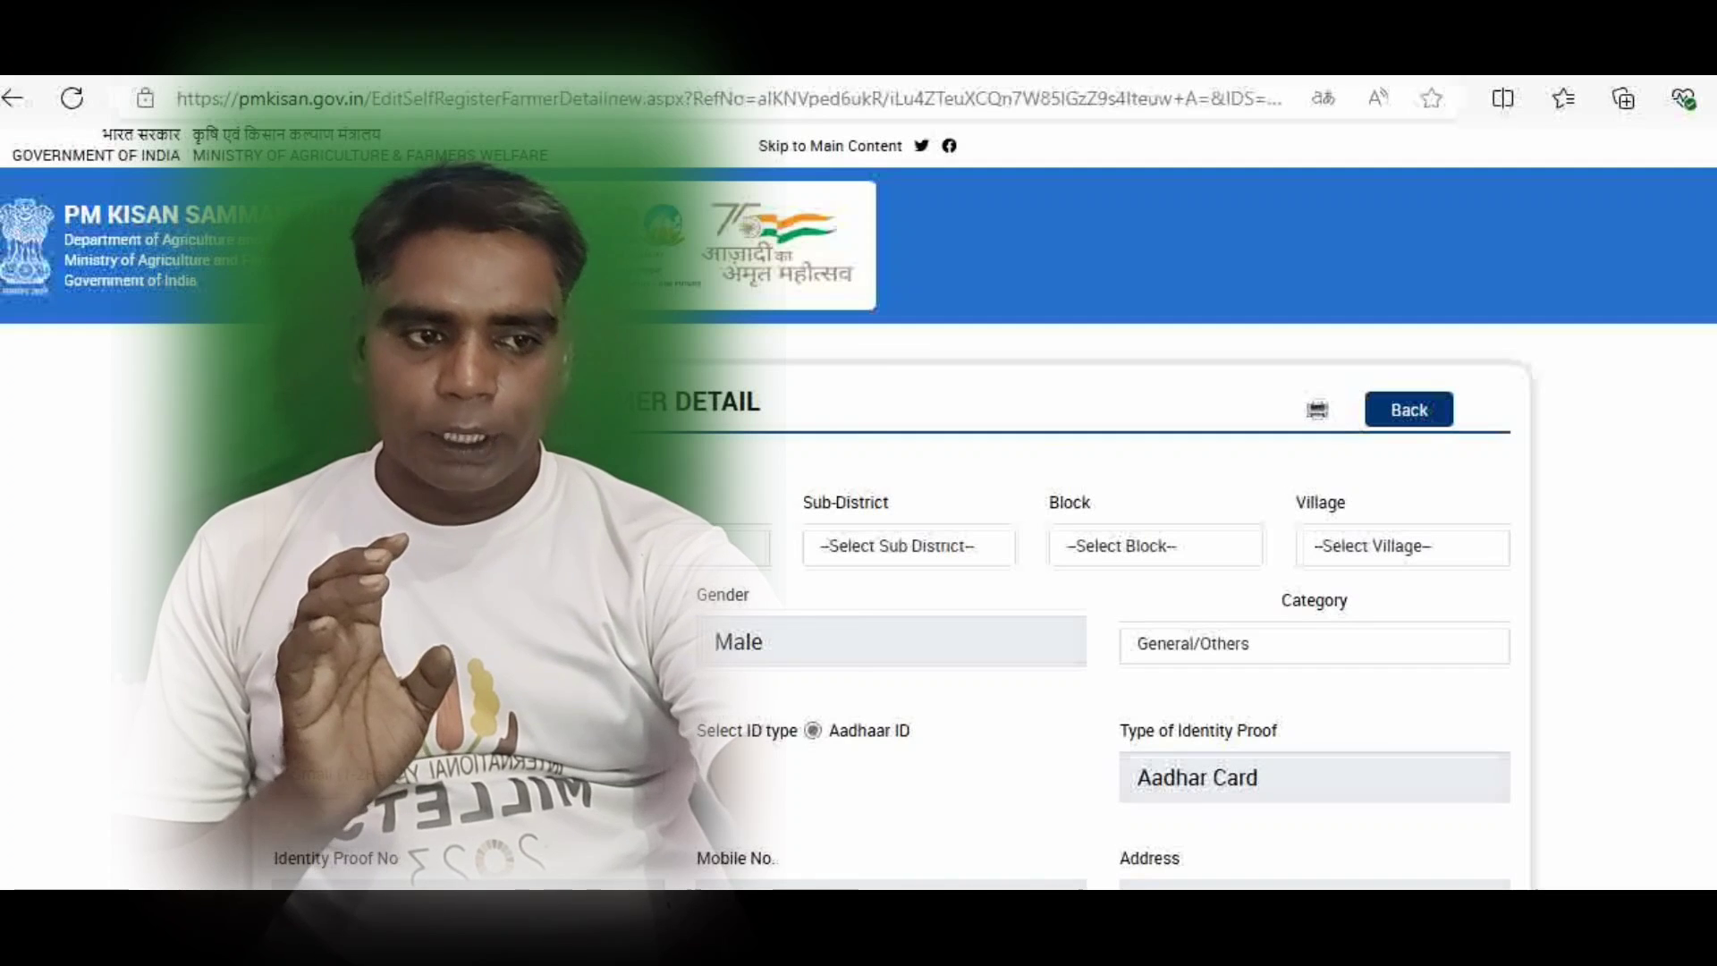
pyautogui.moveTo(687, 484)
pyautogui.mouseDown()
pyautogui.moveTo(728, 582)
pyautogui.moveTo(1099, 567)
pyautogui.moveTo(1512, 605)
pyautogui.moveTo(1515, 587)
pyautogui.mouseUp()
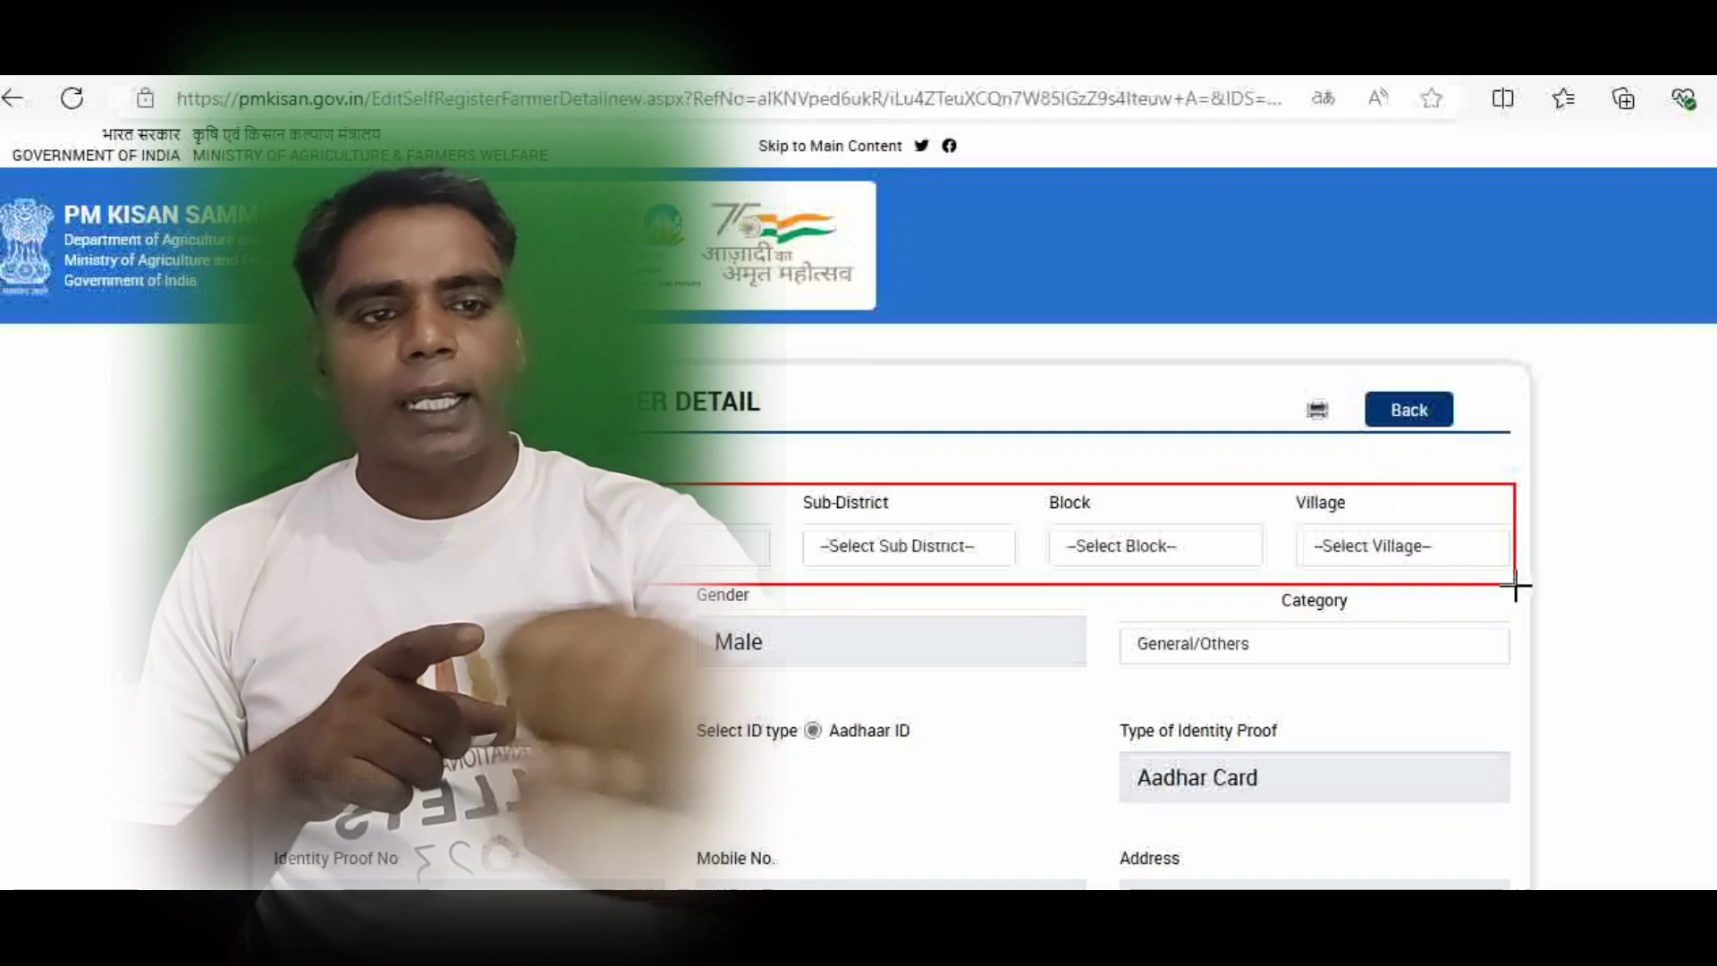
pyautogui.press('Escape')
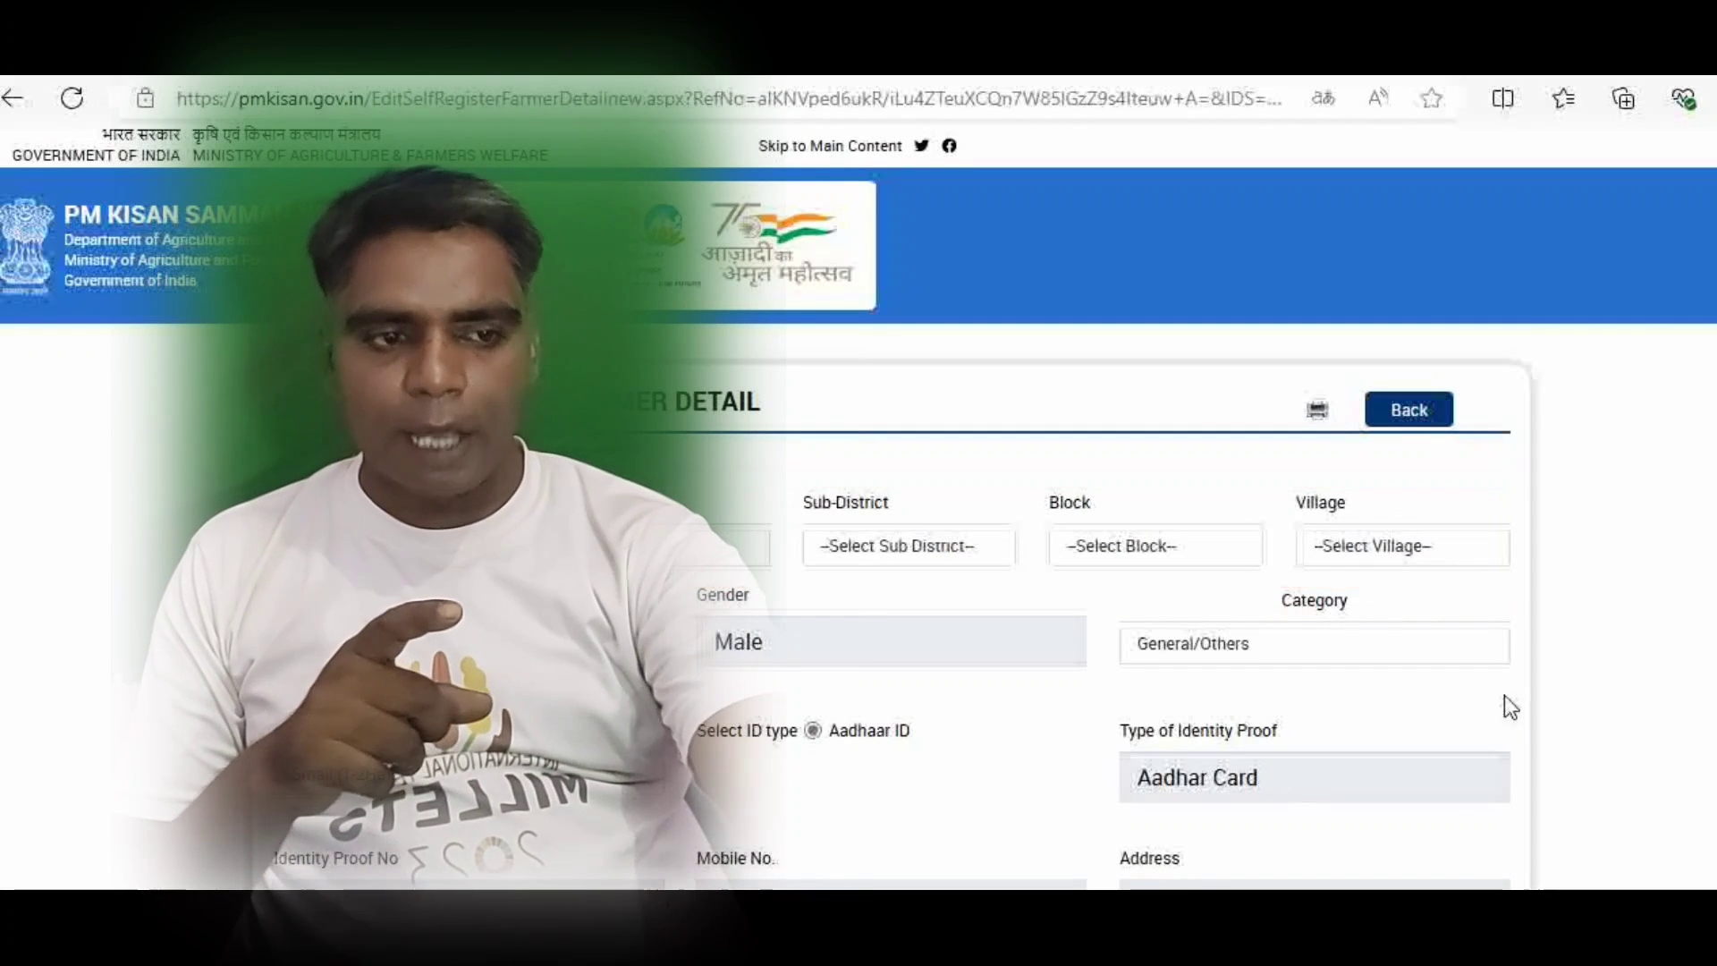
pyautogui.click(889, 554)
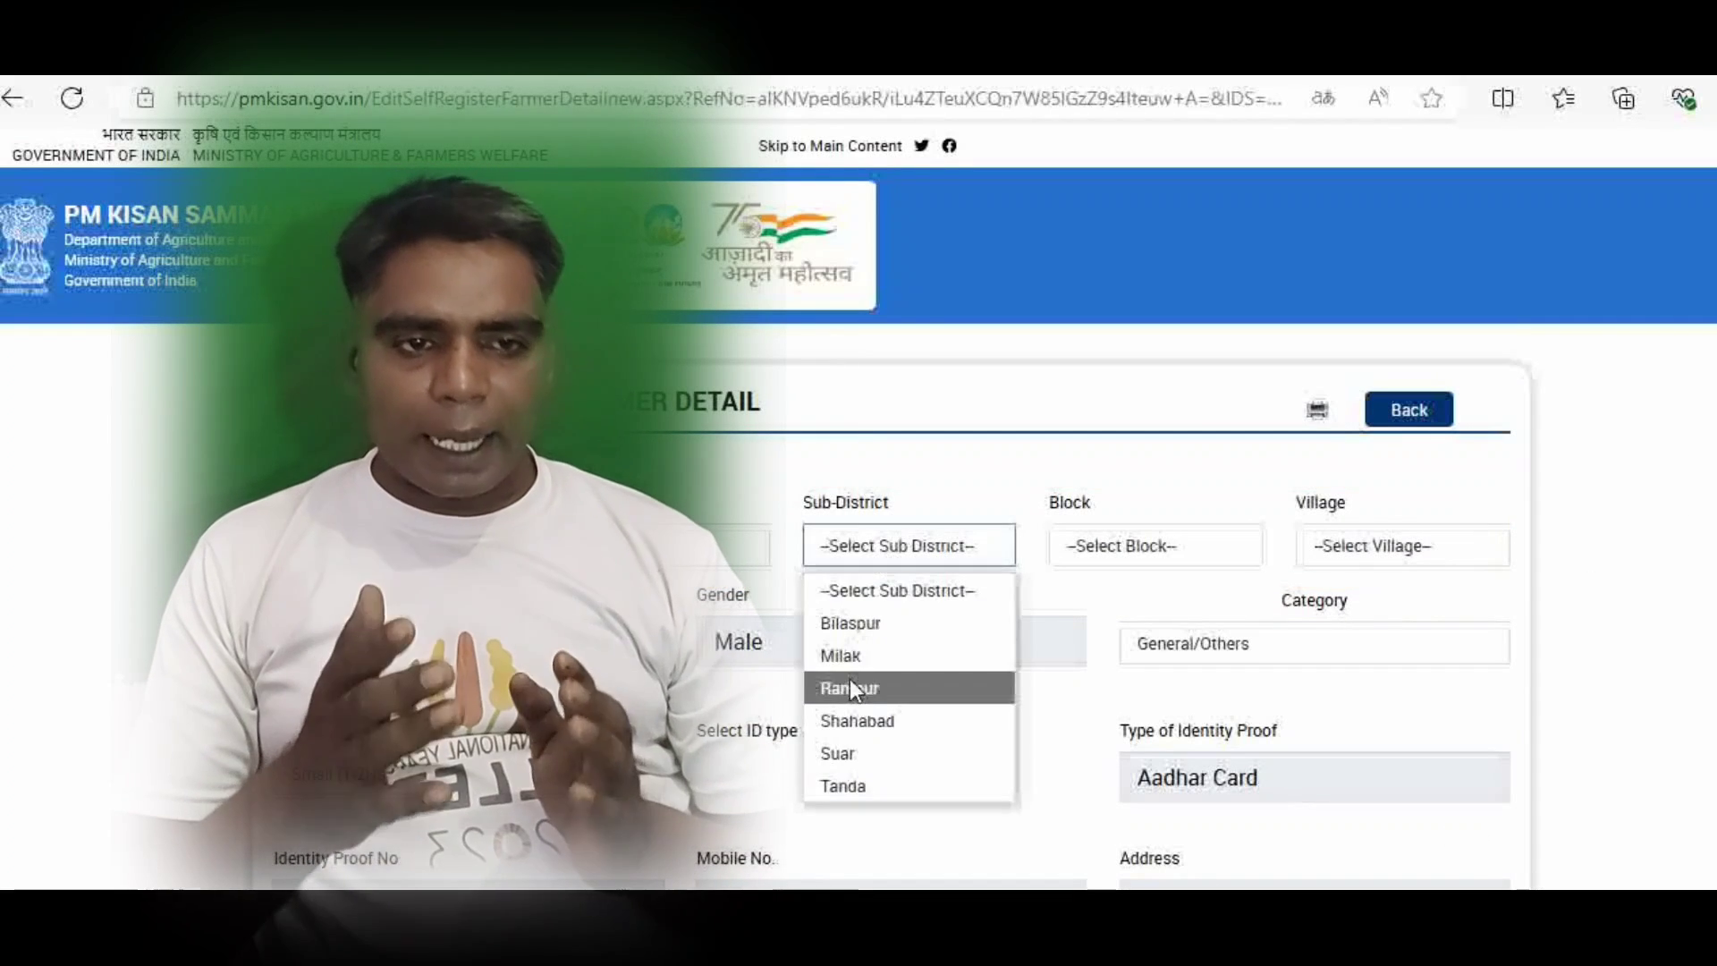
pyautogui.click(850, 657)
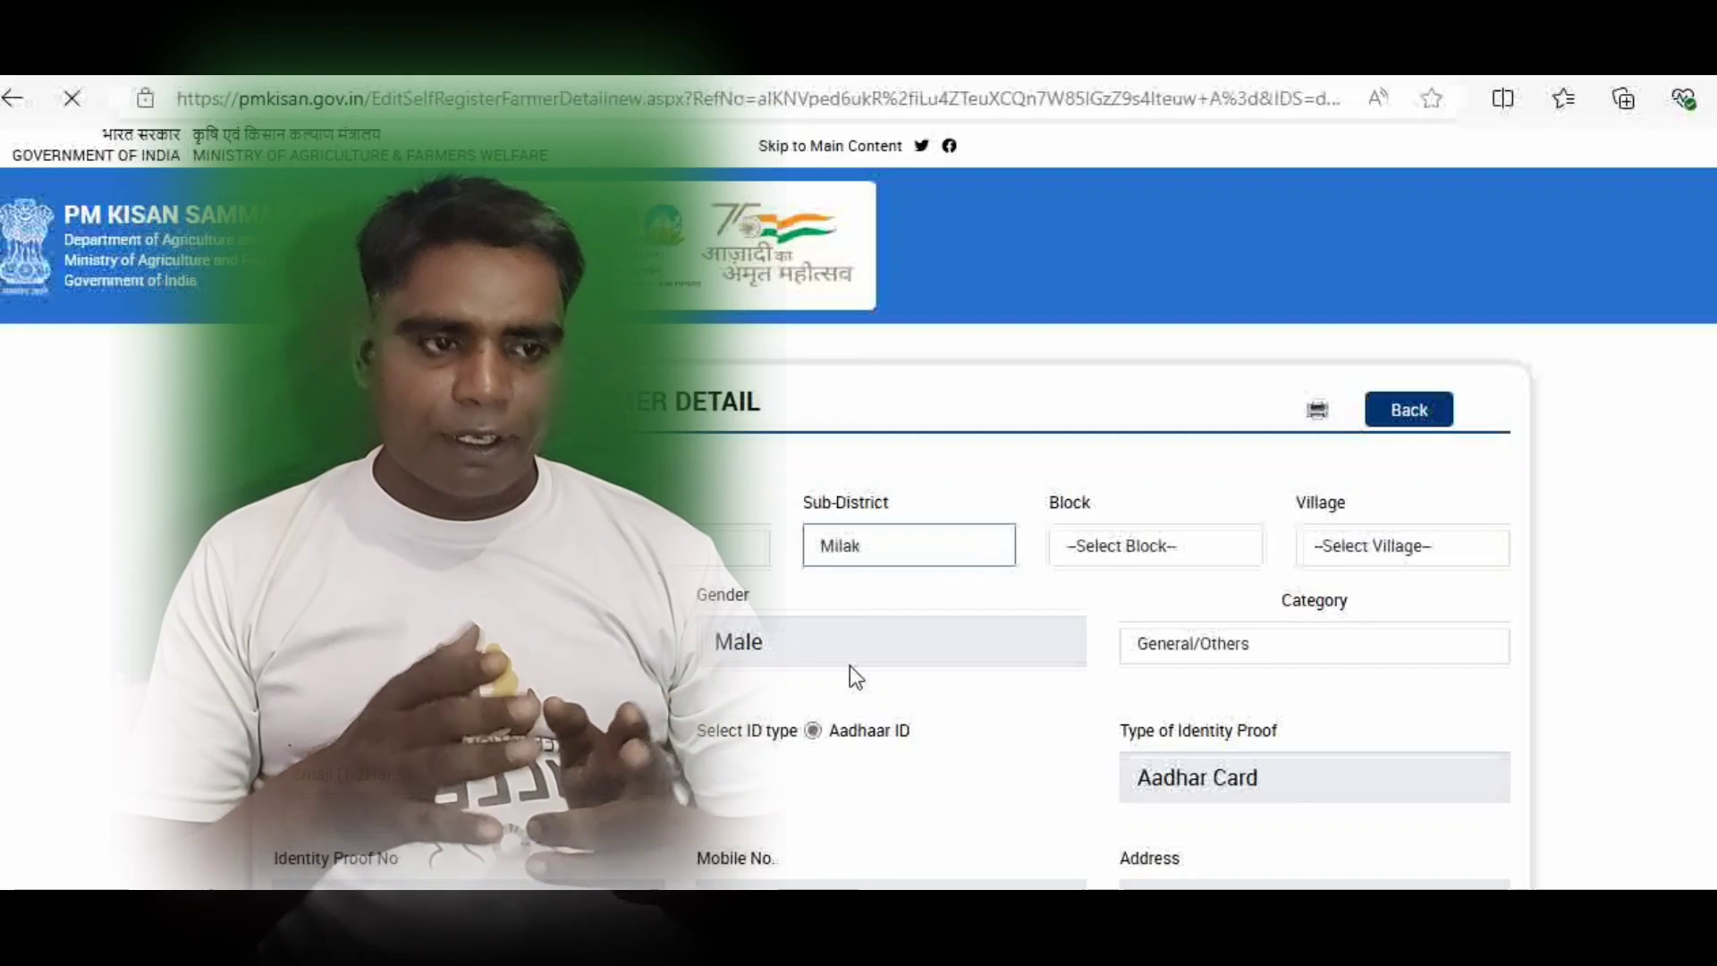
pyautogui.click(1140, 550)
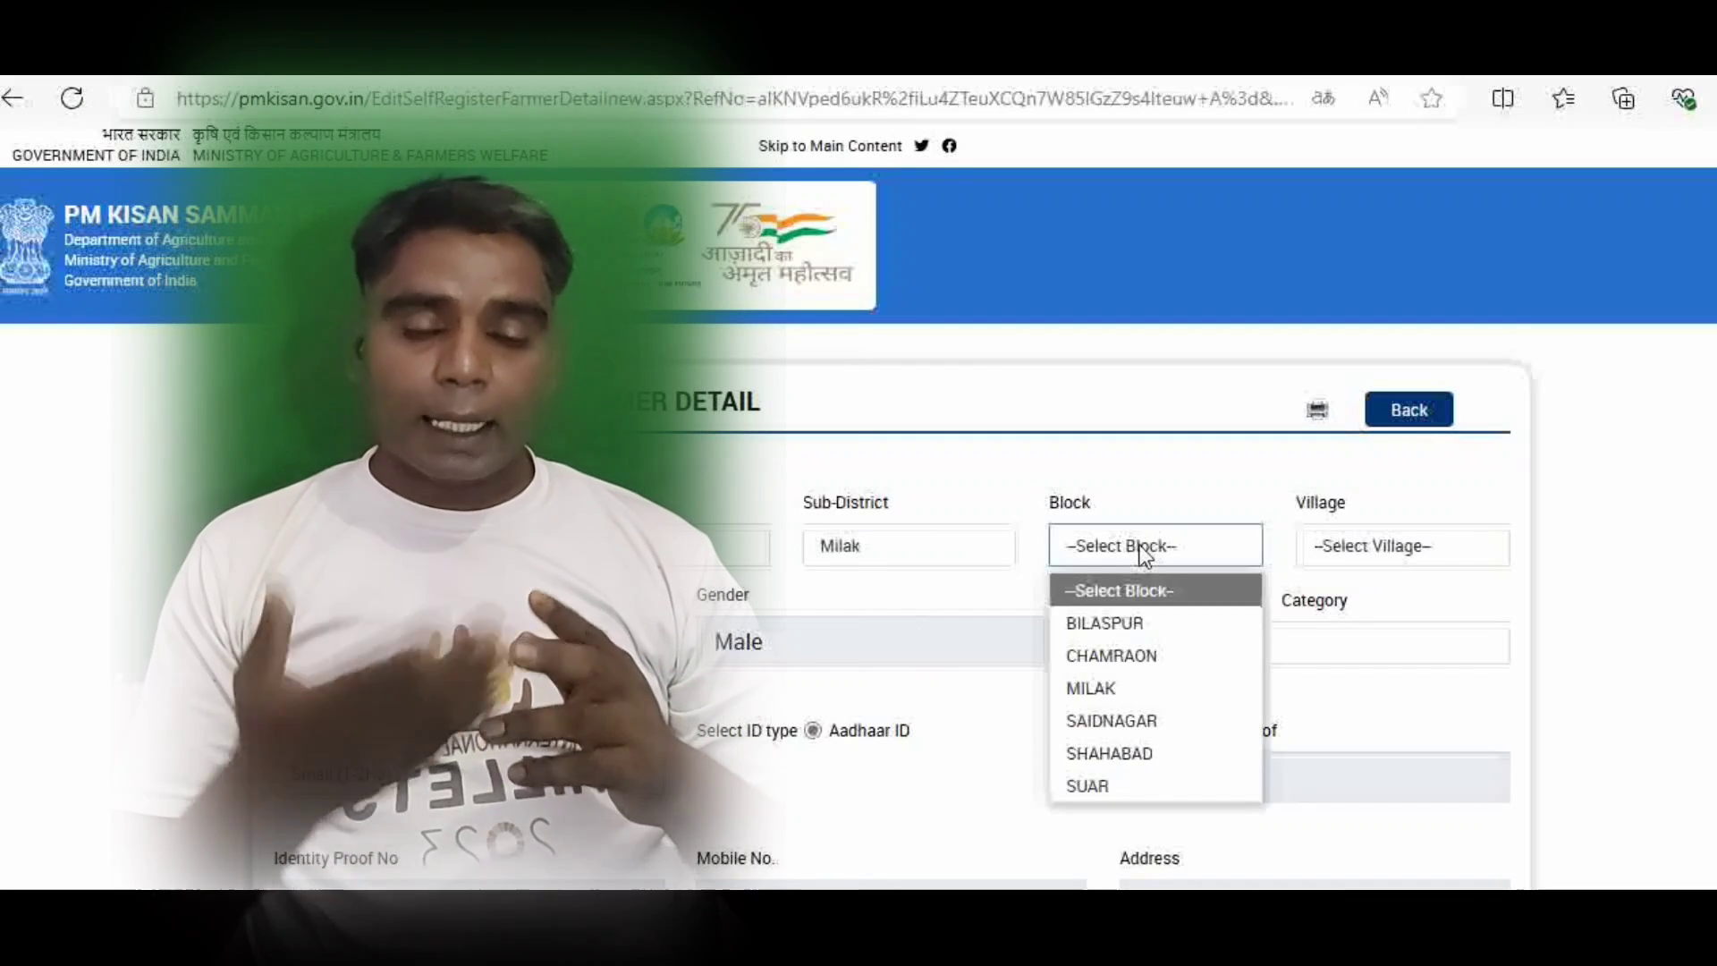
pyautogui.click(1116, 697)
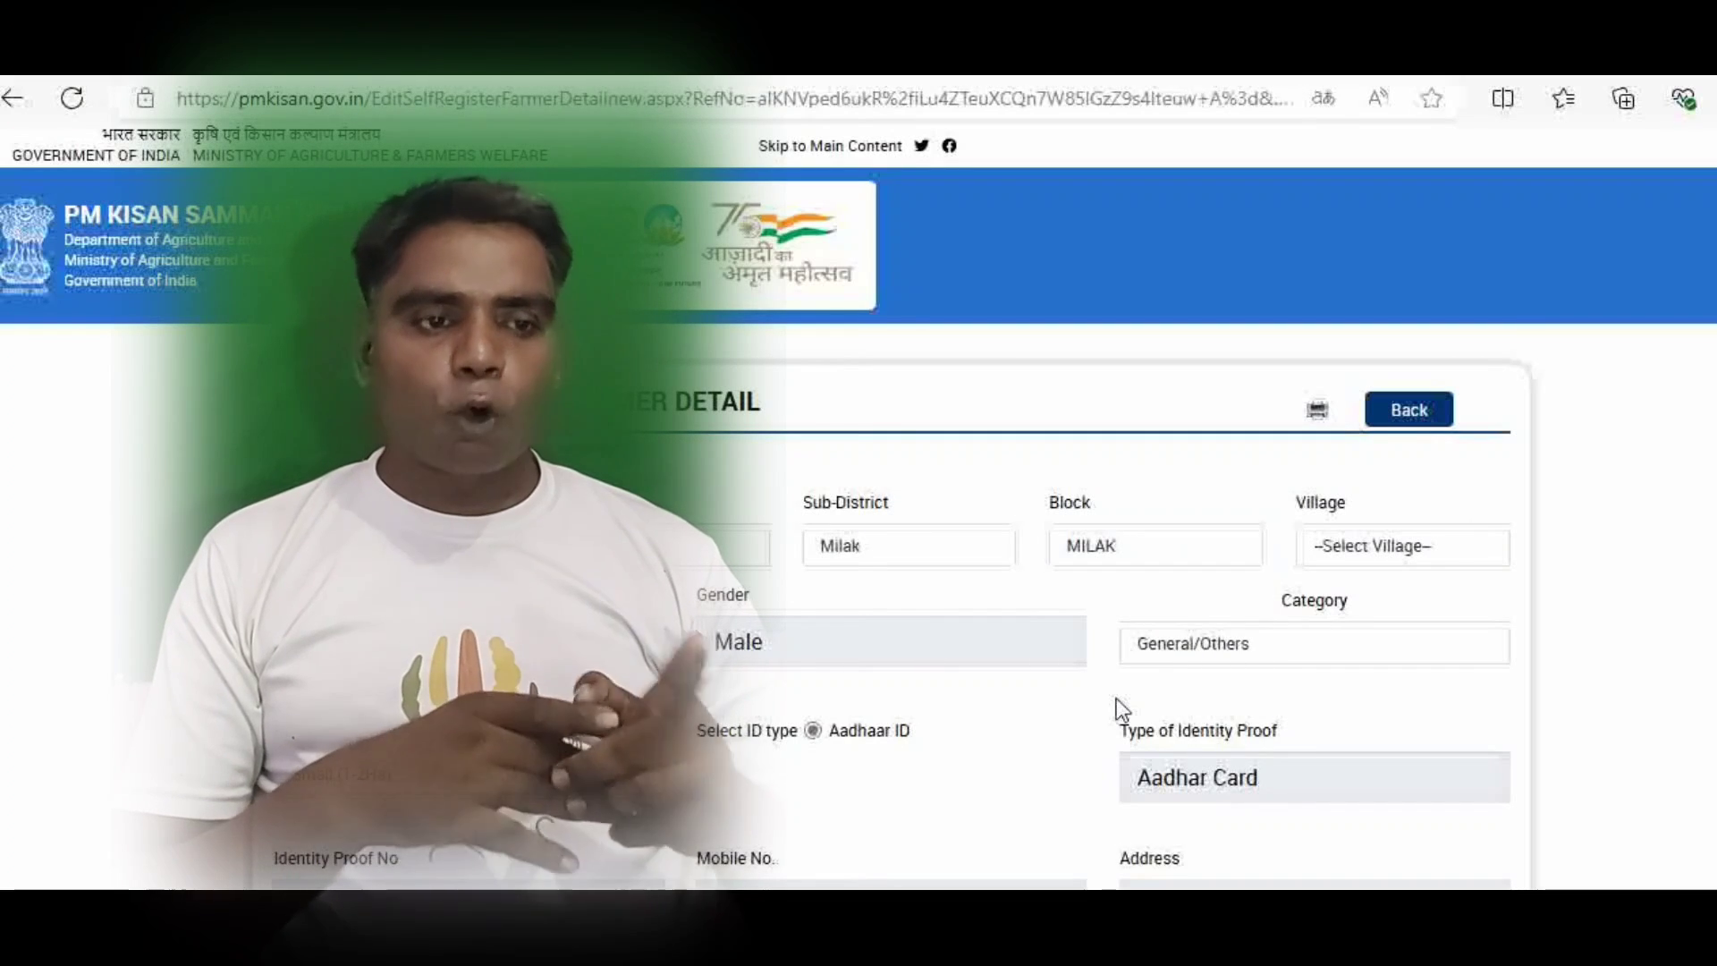
# Step: Choose Mubarakpur as the village and close the Farmer Type options without selecting
pyautogui.click(1364, 537)
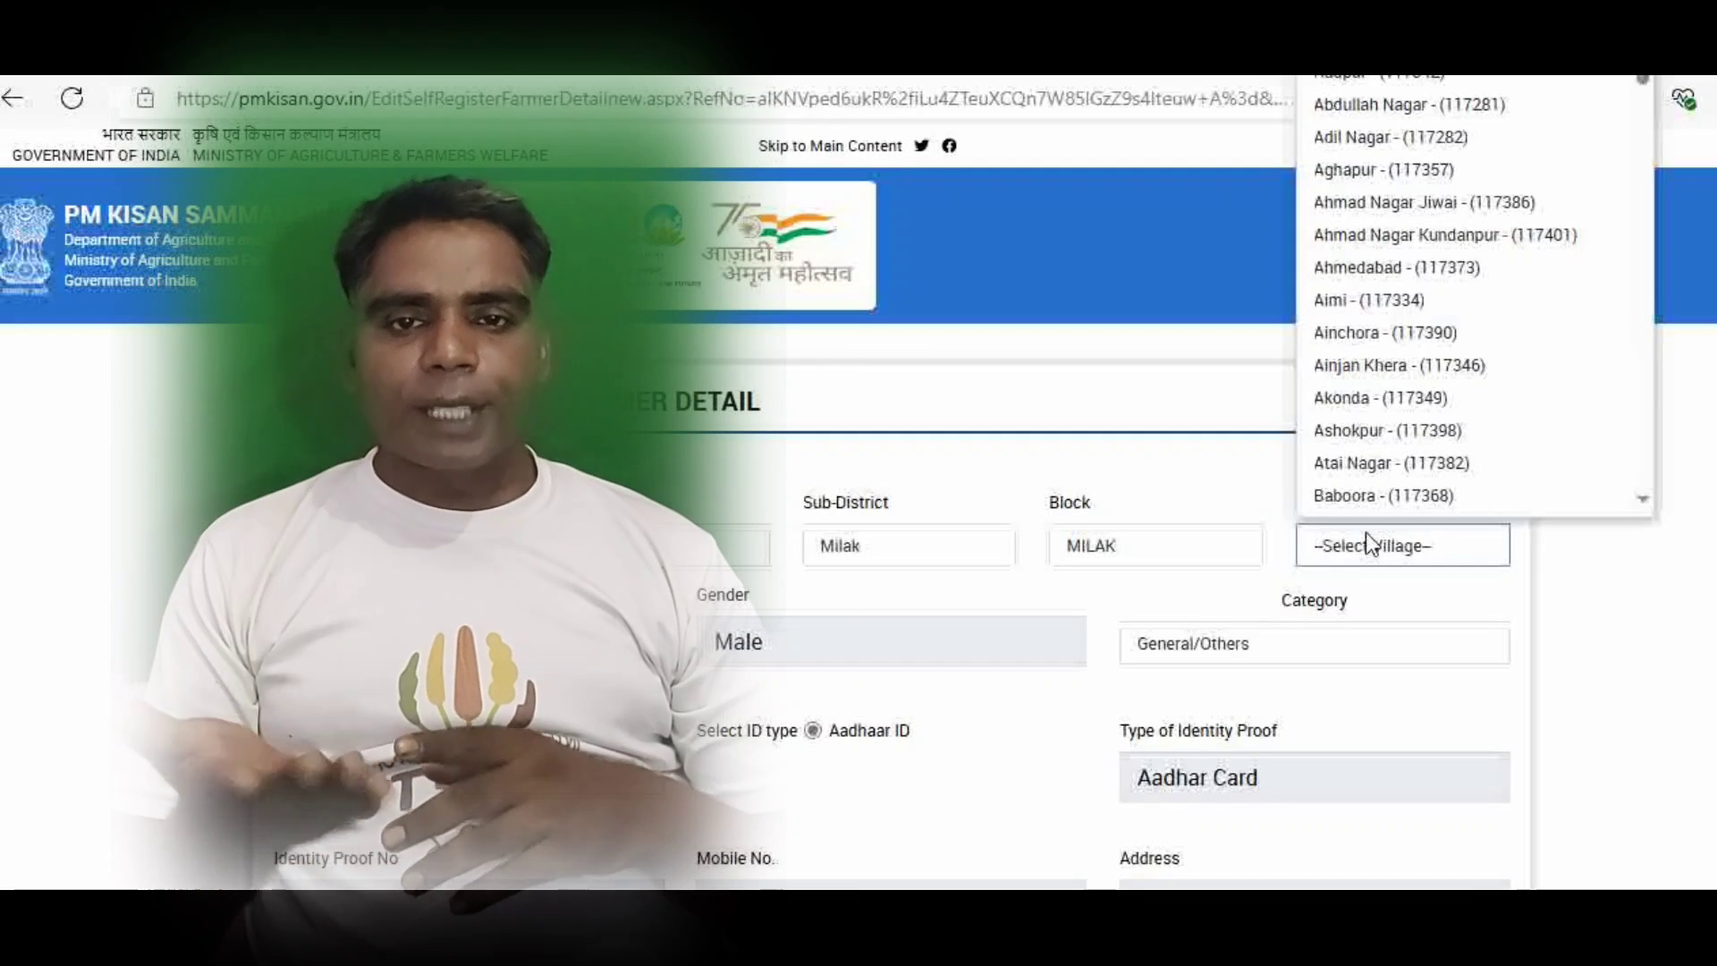
pyautogui.press('m')
pyautogui.press('Down')
pyautogui.press('Down')
pyautogui.press('Down')
pyautogui.press('Down')
pyautogui.press('Down')
pyautogui.press('Down')
pyautogui.press('Down')
pyautogui.press('Down')
pyautogui.press('Down')
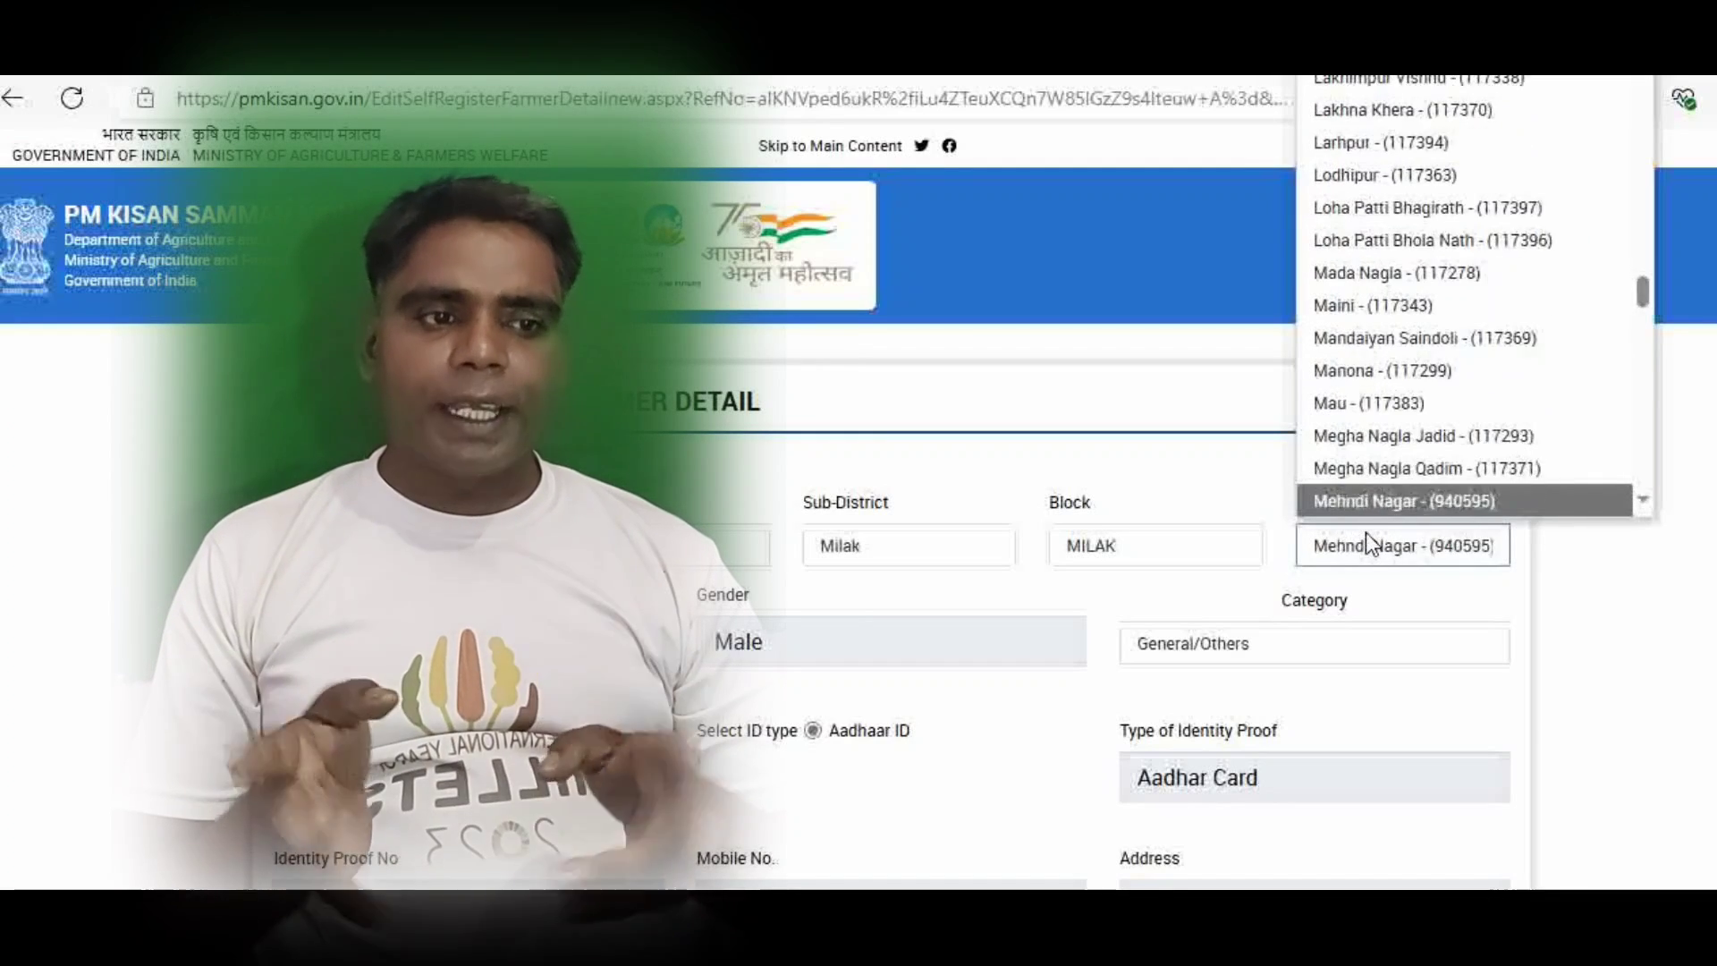
pyautogui.press('Down')
pyautogui.press('Down')
pyautogui.press('Down')
pyautogui.press('Down')
pyautogui.press('Down')
pyautogui.press('Down')
pyautogui.press('Down')
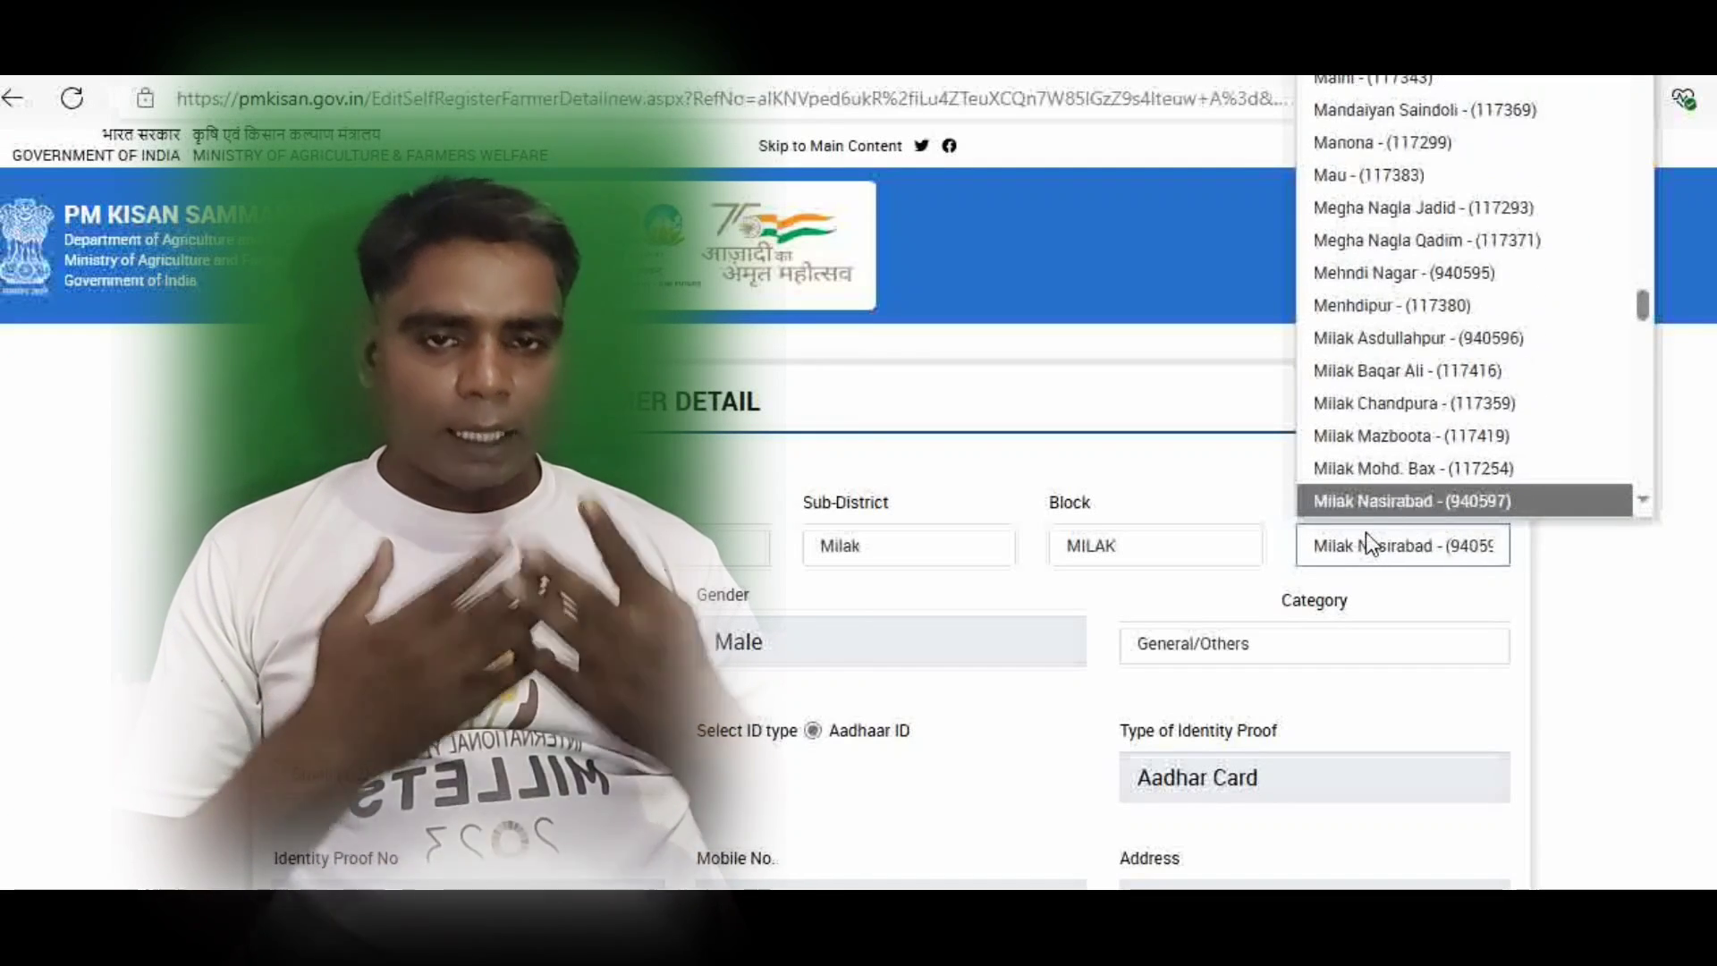
pyautogui.press('Down')
pyautogui.press('Down')
pyautogui.press('Down')
pyautogui.press('Down')
pyautogui.press('Down')
pyautogui.press('Down')
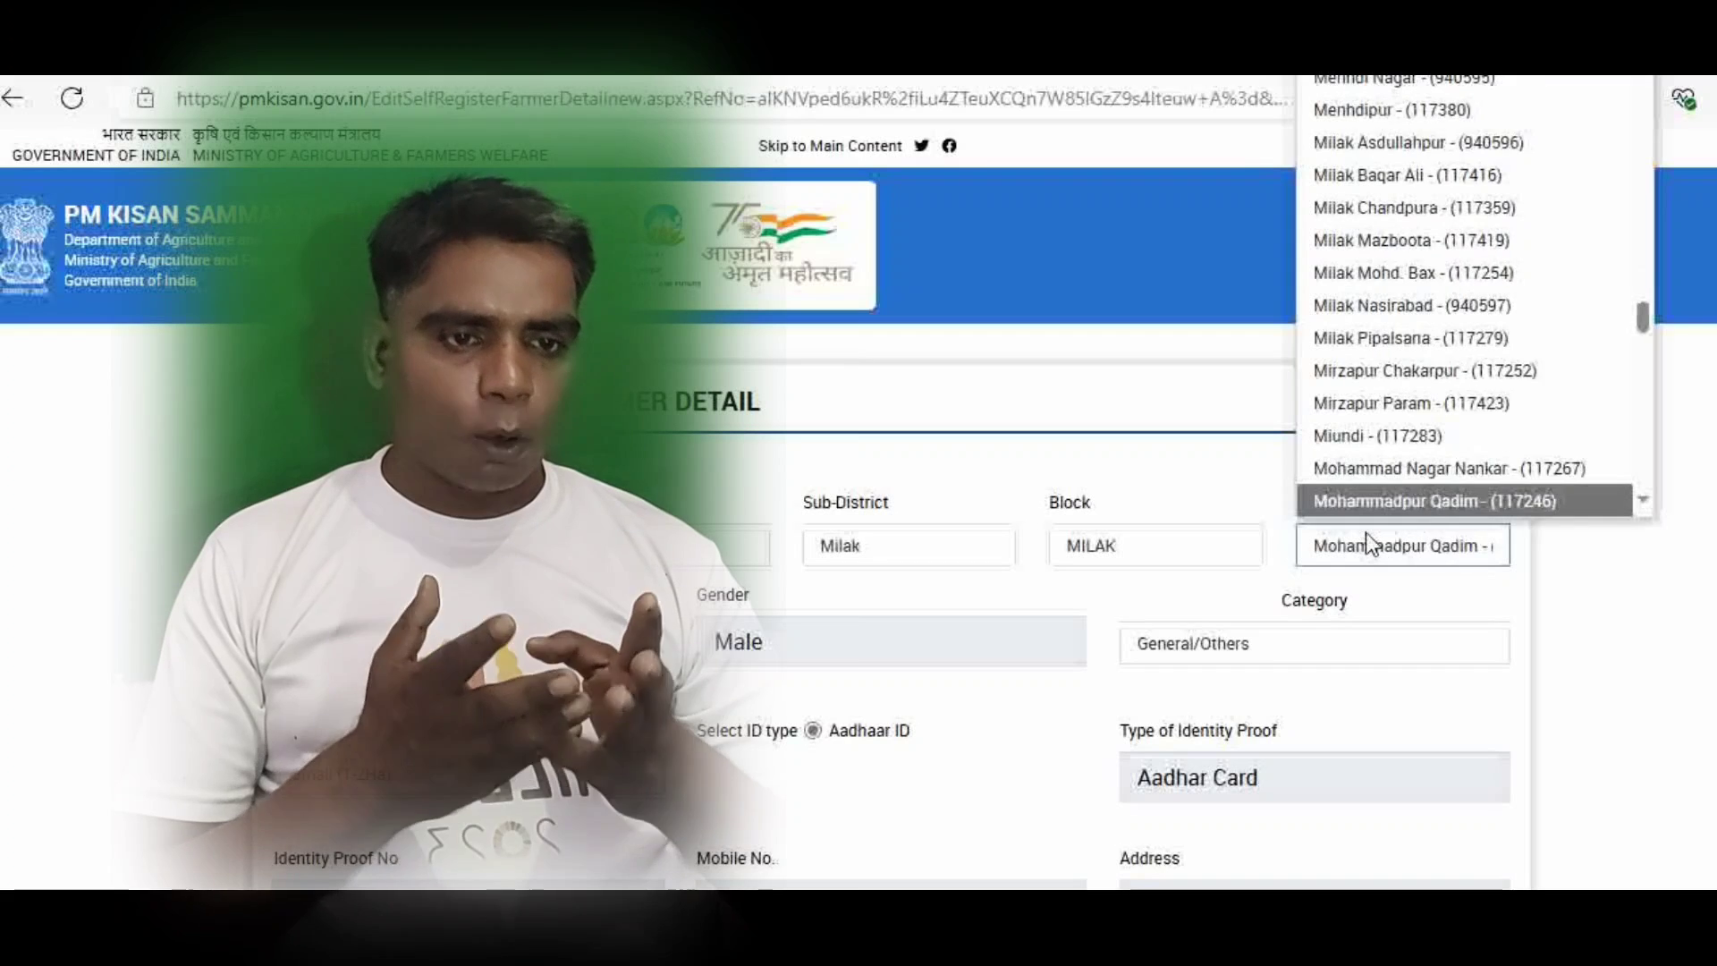
pyautogui.press('Down')
pyautogui.press('Down')
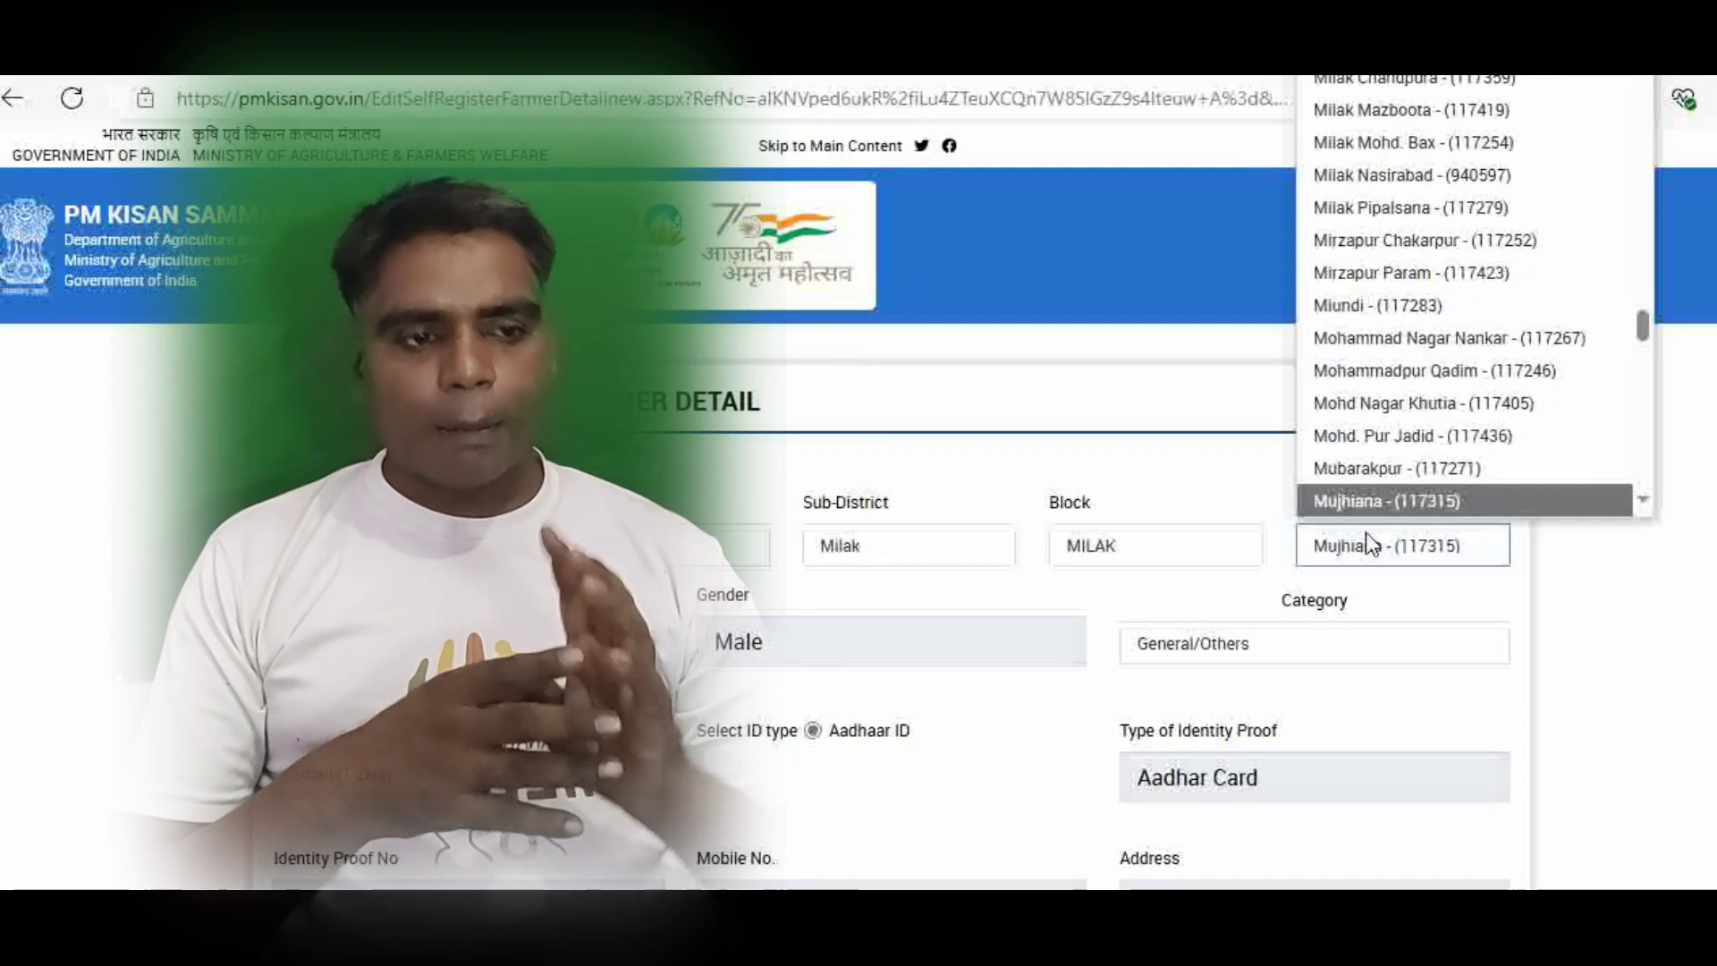
pyautogui.press('Up')
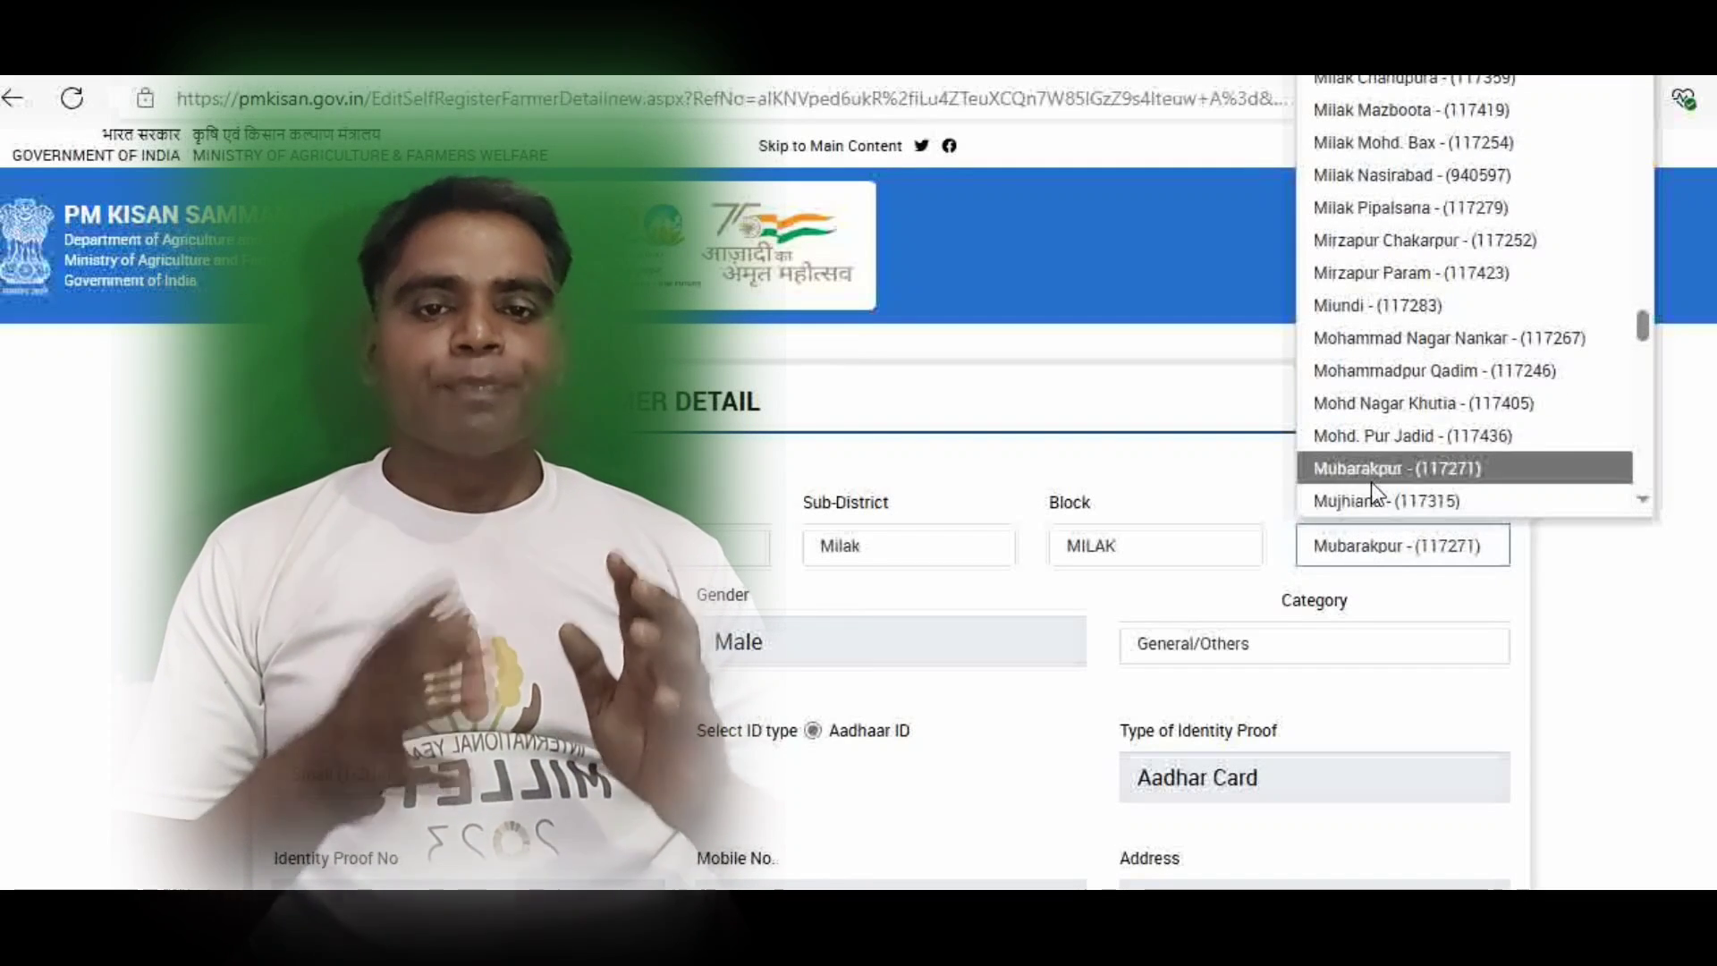
pyautogui.click(1371, 479)
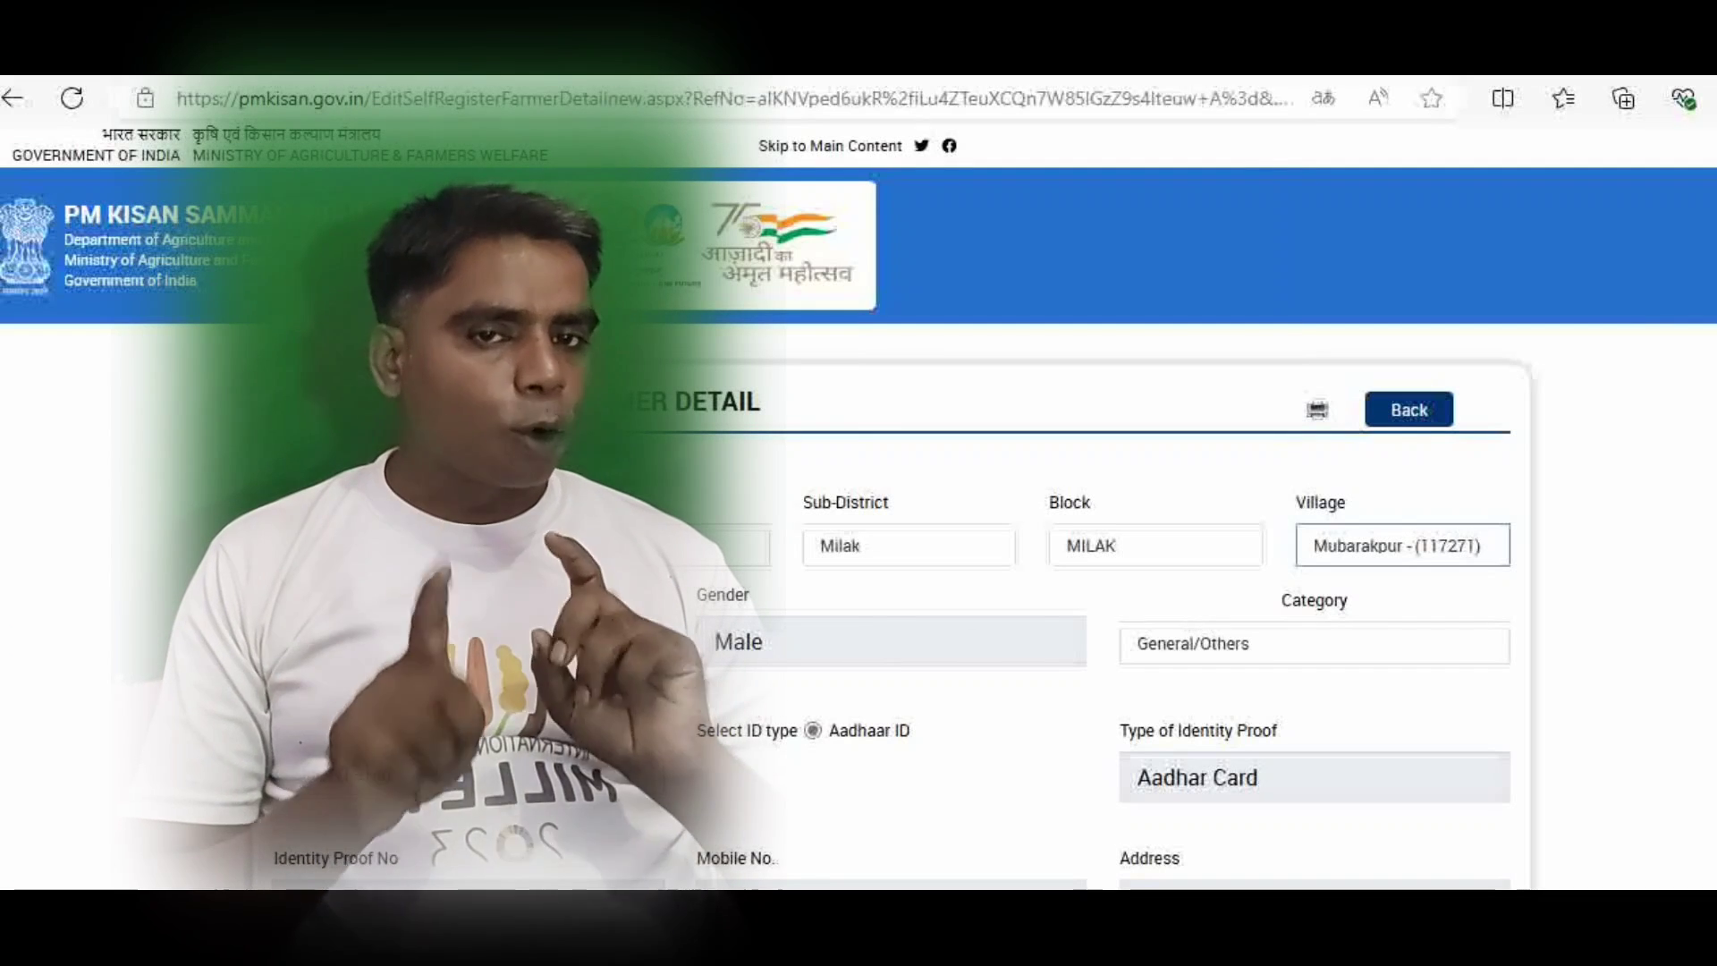
pyautogui.click(357, 774)
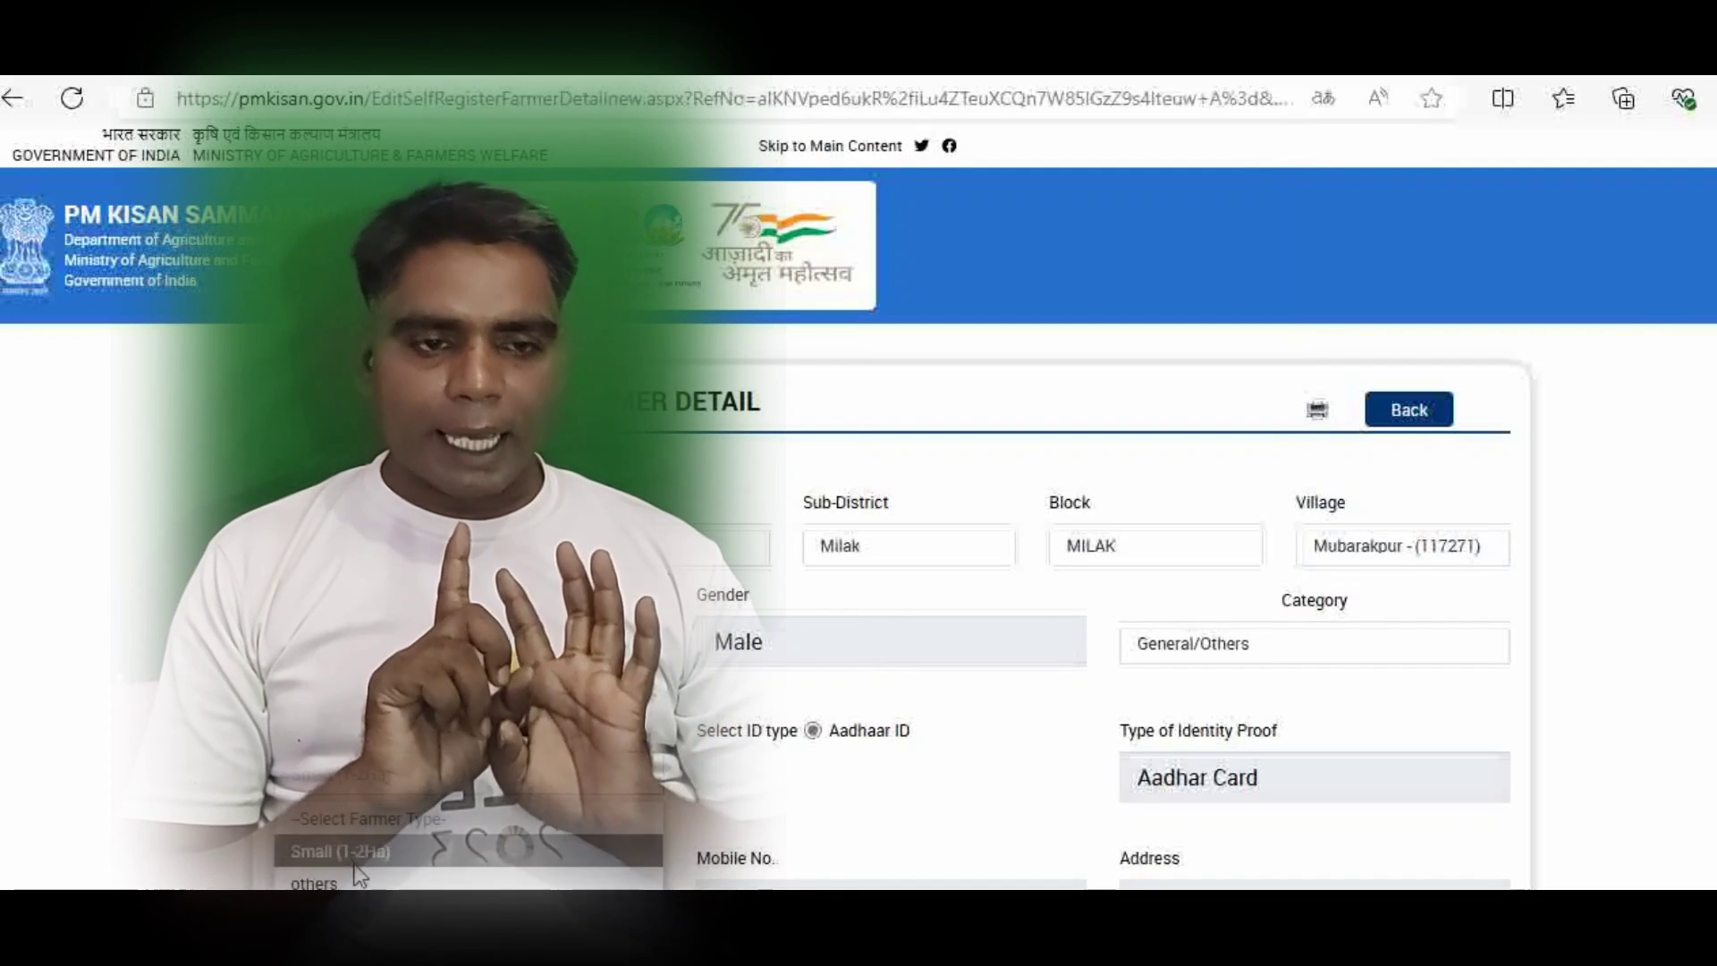
pyautogui.click(355, 852)
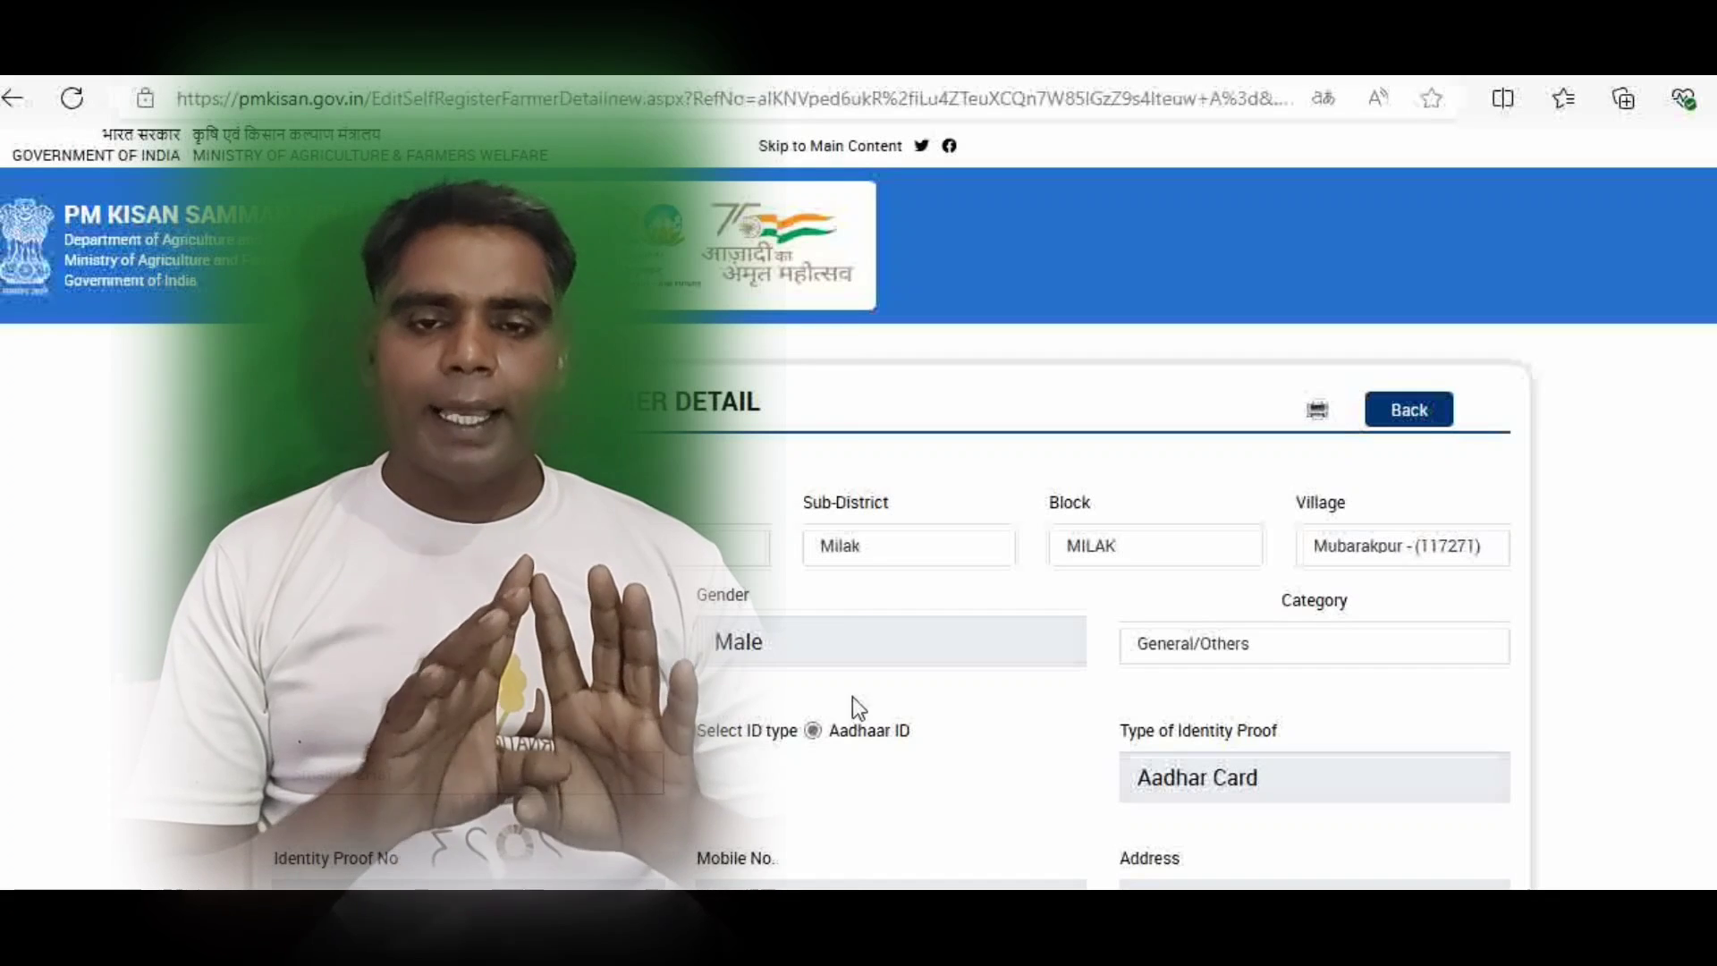
# Step: Scroll past the Land Registration ID and PM Kisan Mandhan Yojana fields to the Add Land Detail table
pyautogui.scroll(-2, 1318, 642)
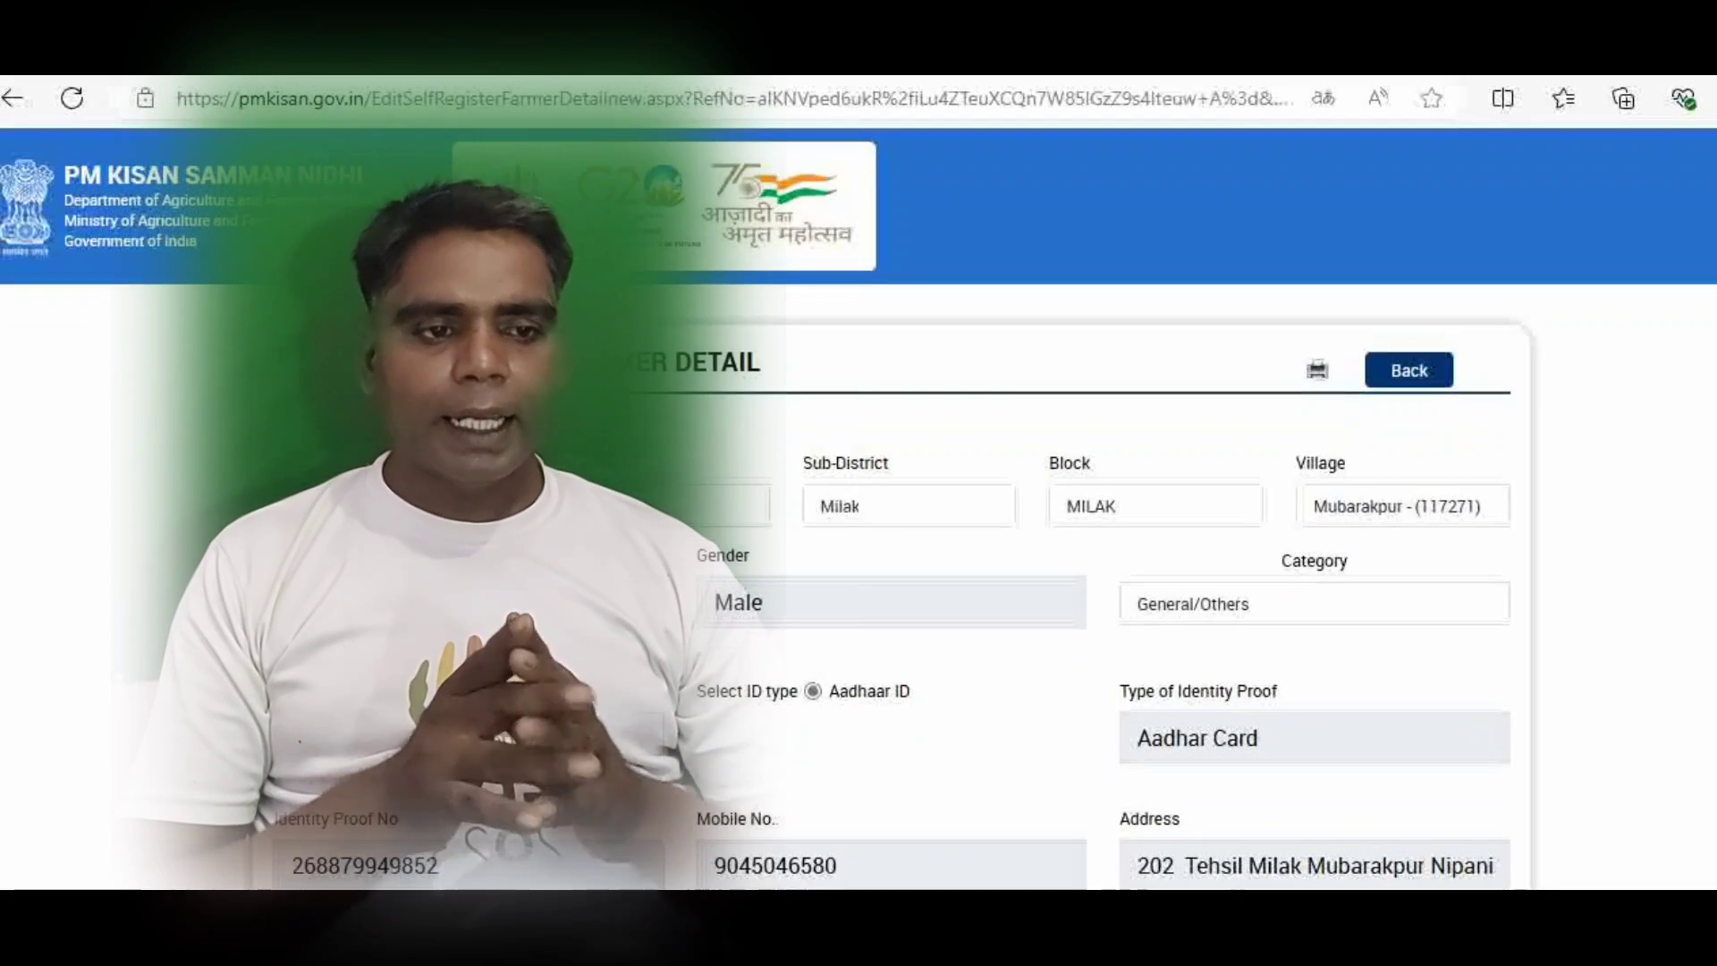
pyautogui.scroll(-3, 1100, 524)
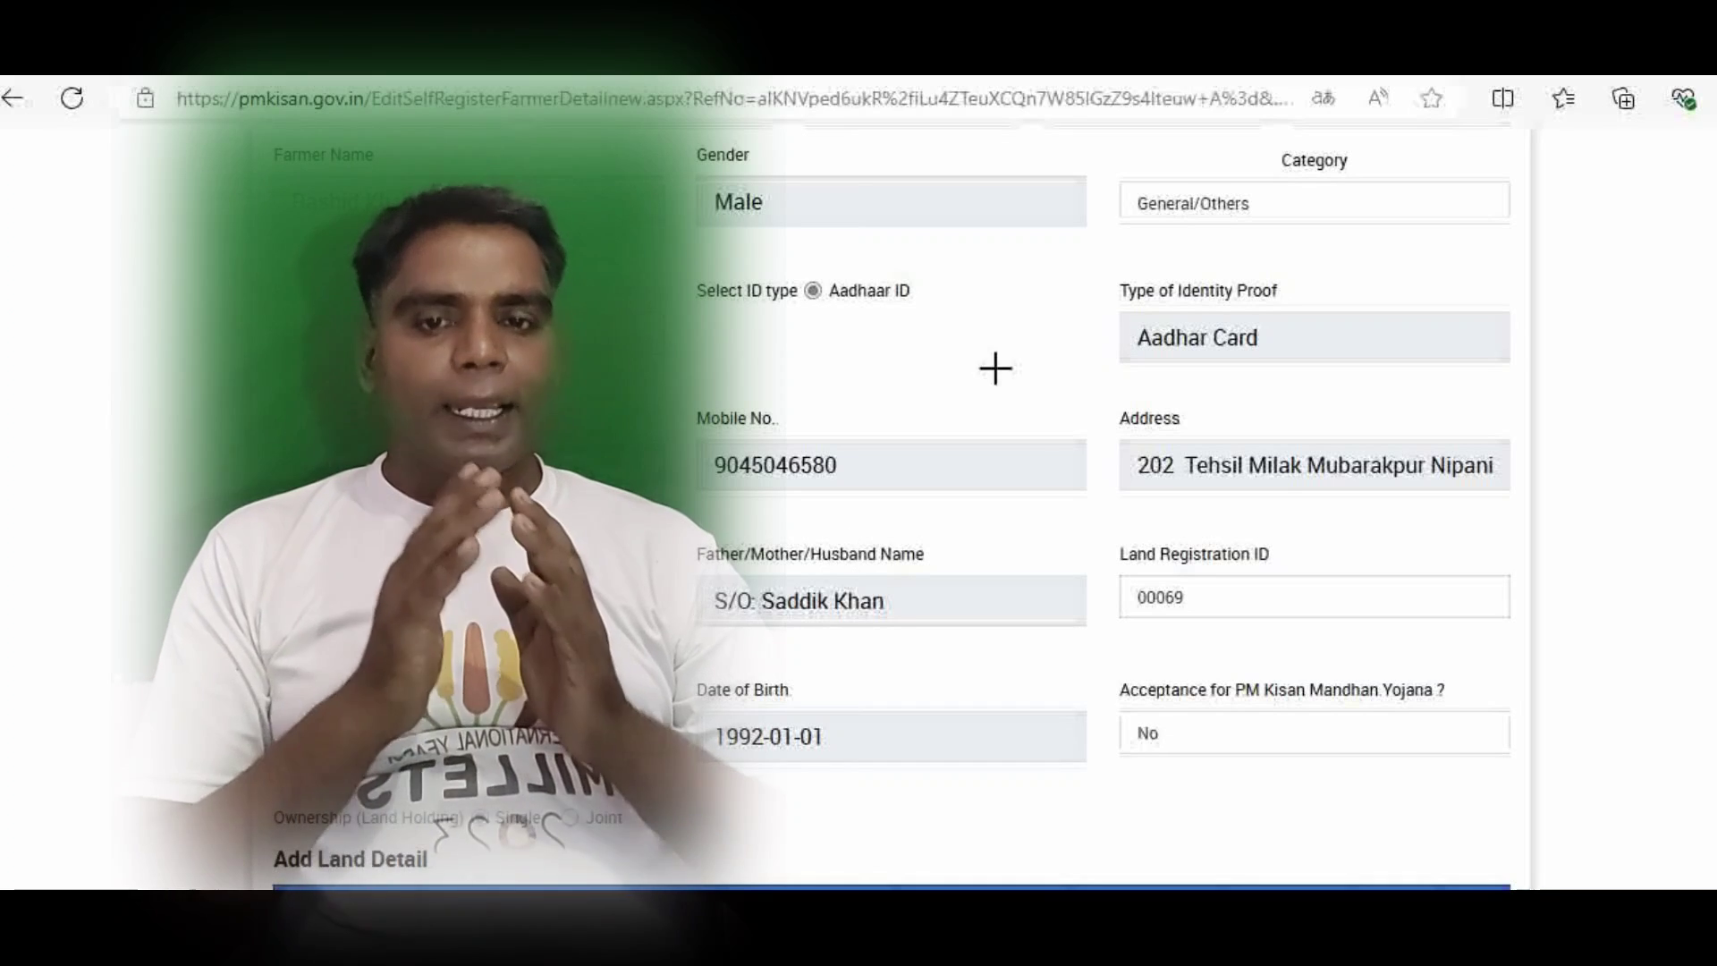
pyautogui.moveTo(1107, 531); pyautogui.dragTo(1527, 644)
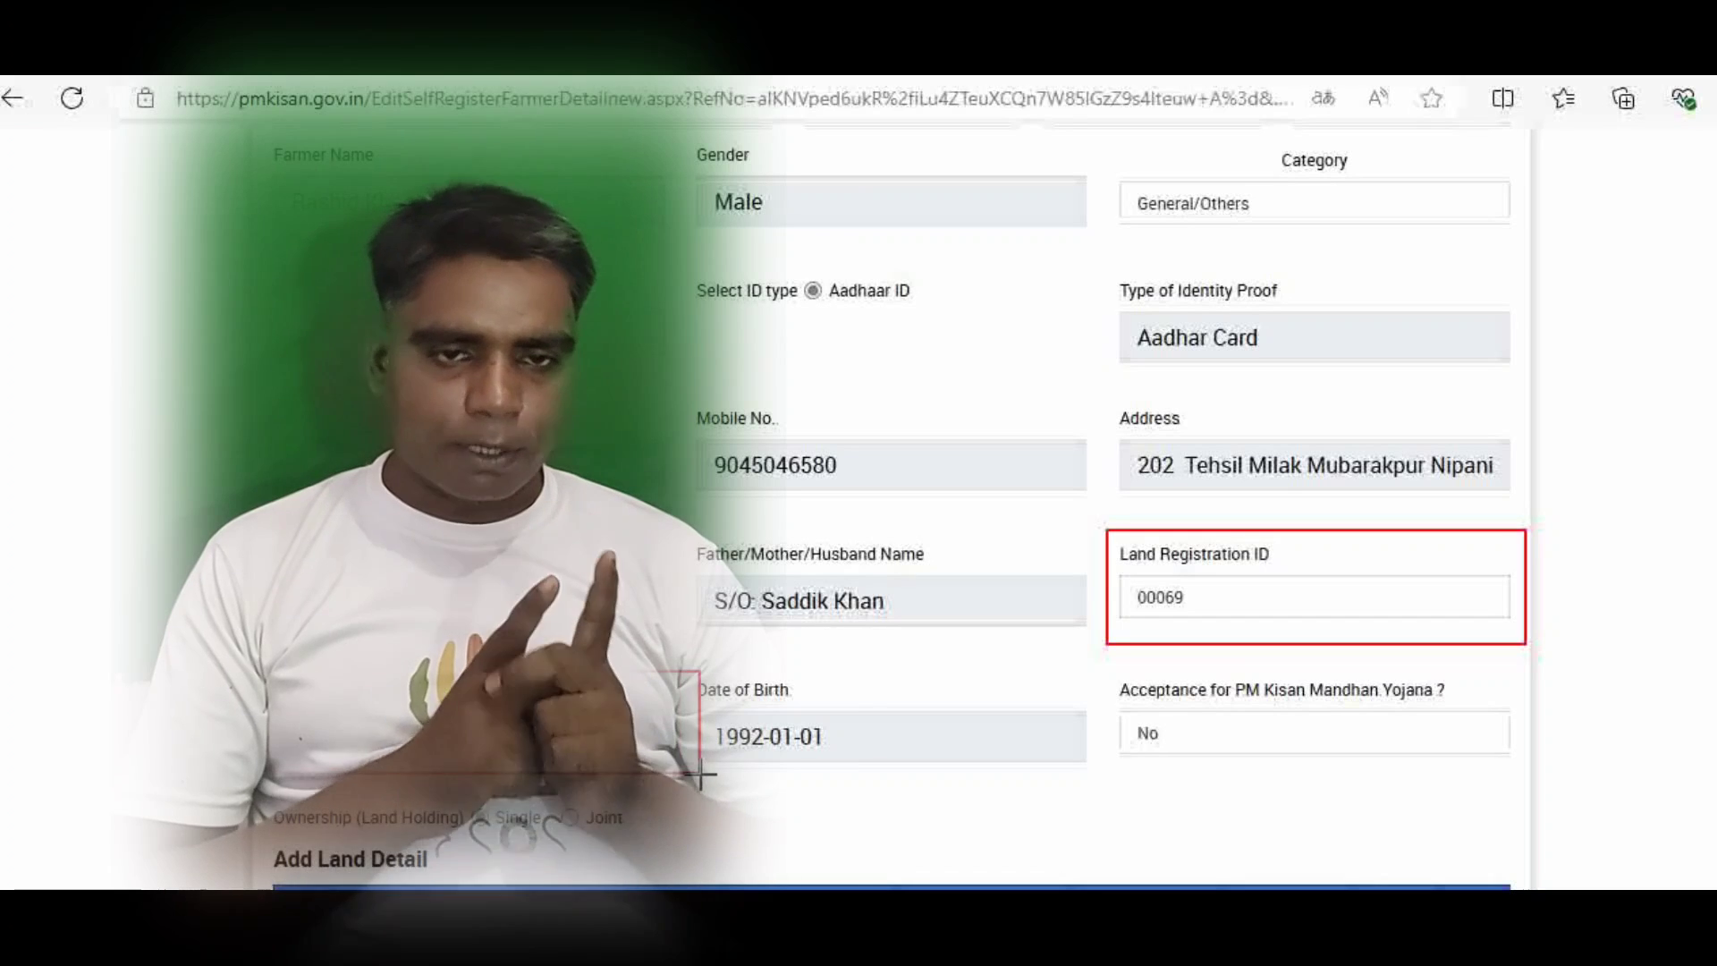
pyautogui.moveTo(1112, 666); pyautogui.dragTo(1580, 748)
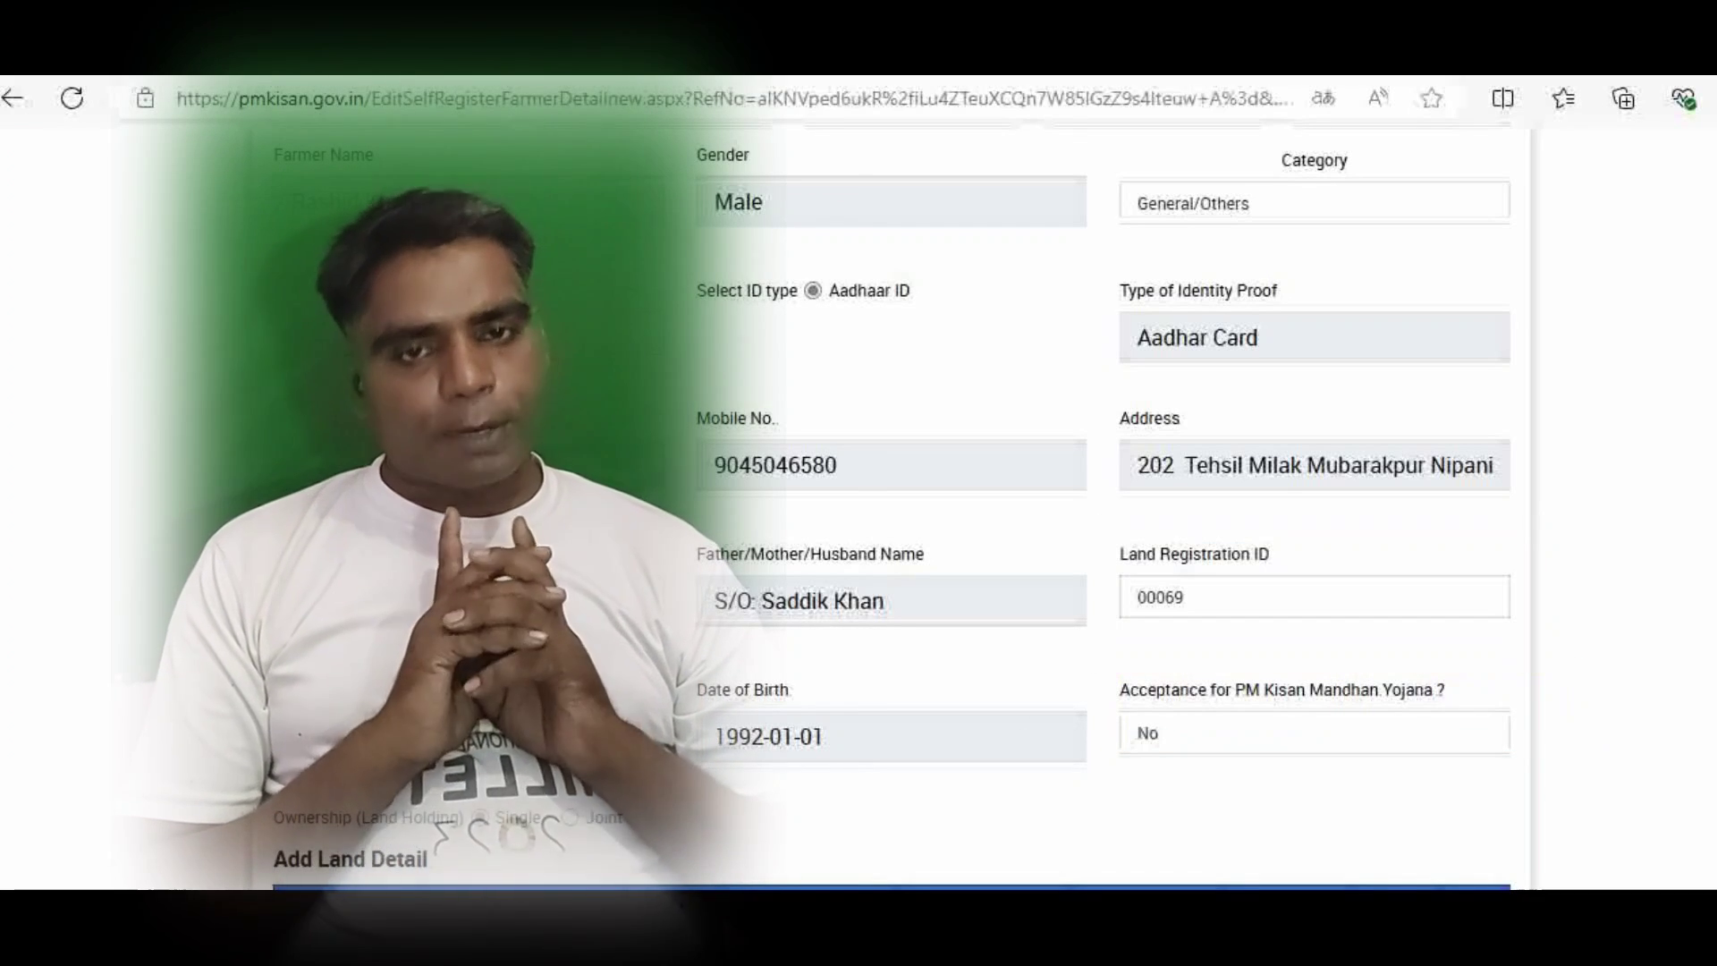
pyautogui.scroll(-4, 895, 501)
pyautogui.scroll(-3, 894, 500)
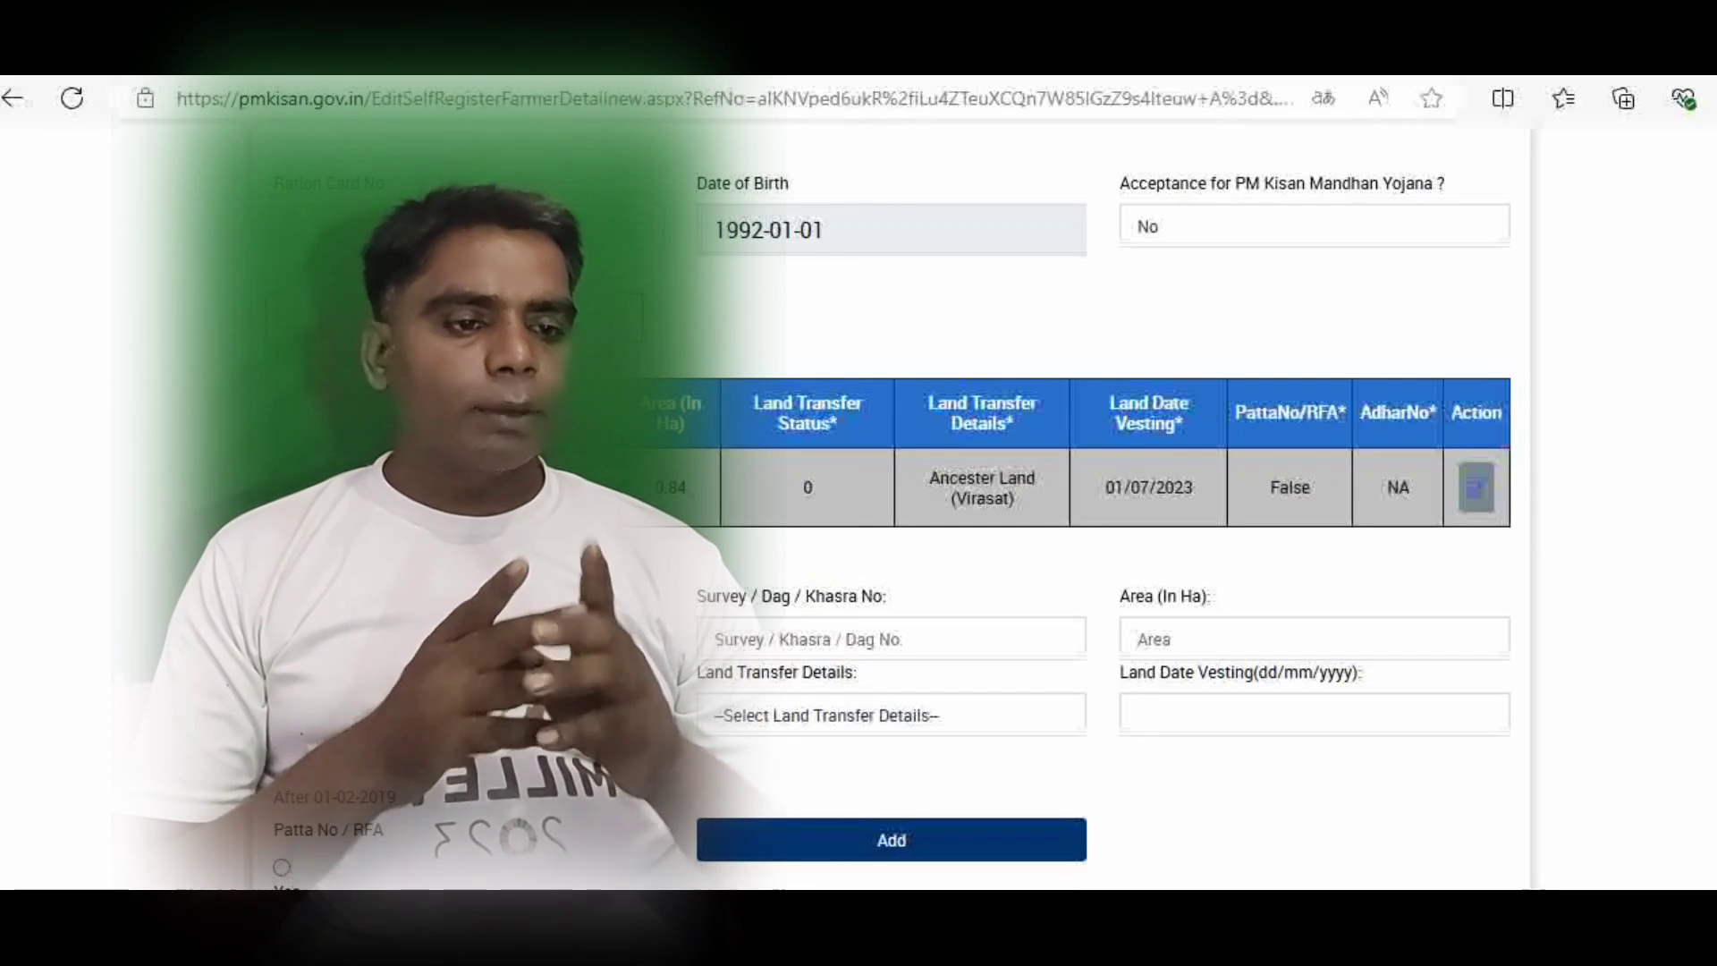
pyautogui.moveTo(631, 374)
pyautogui.mouseDown()
pyautogui.moveTo(1217, 541)
pyautogui.moveTo(1530, 547)
pyautogui.mouseUp()
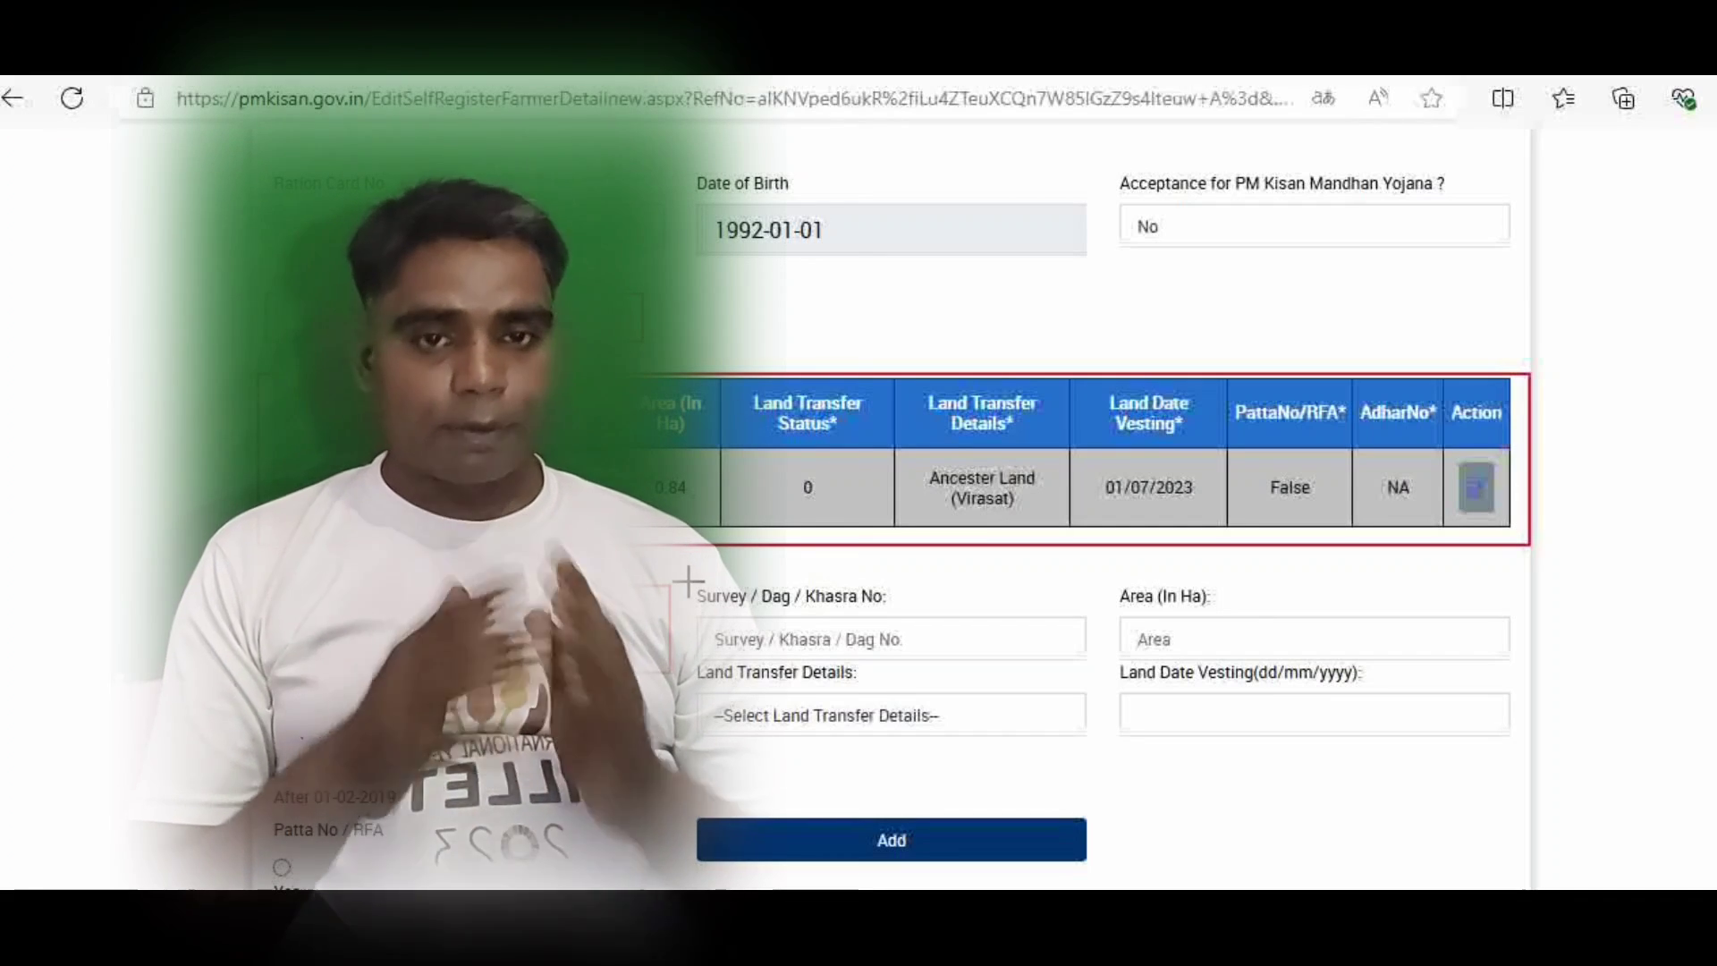
pyautogui.moveTo(688, 583); pyautogui.dragTo(1095, 694)
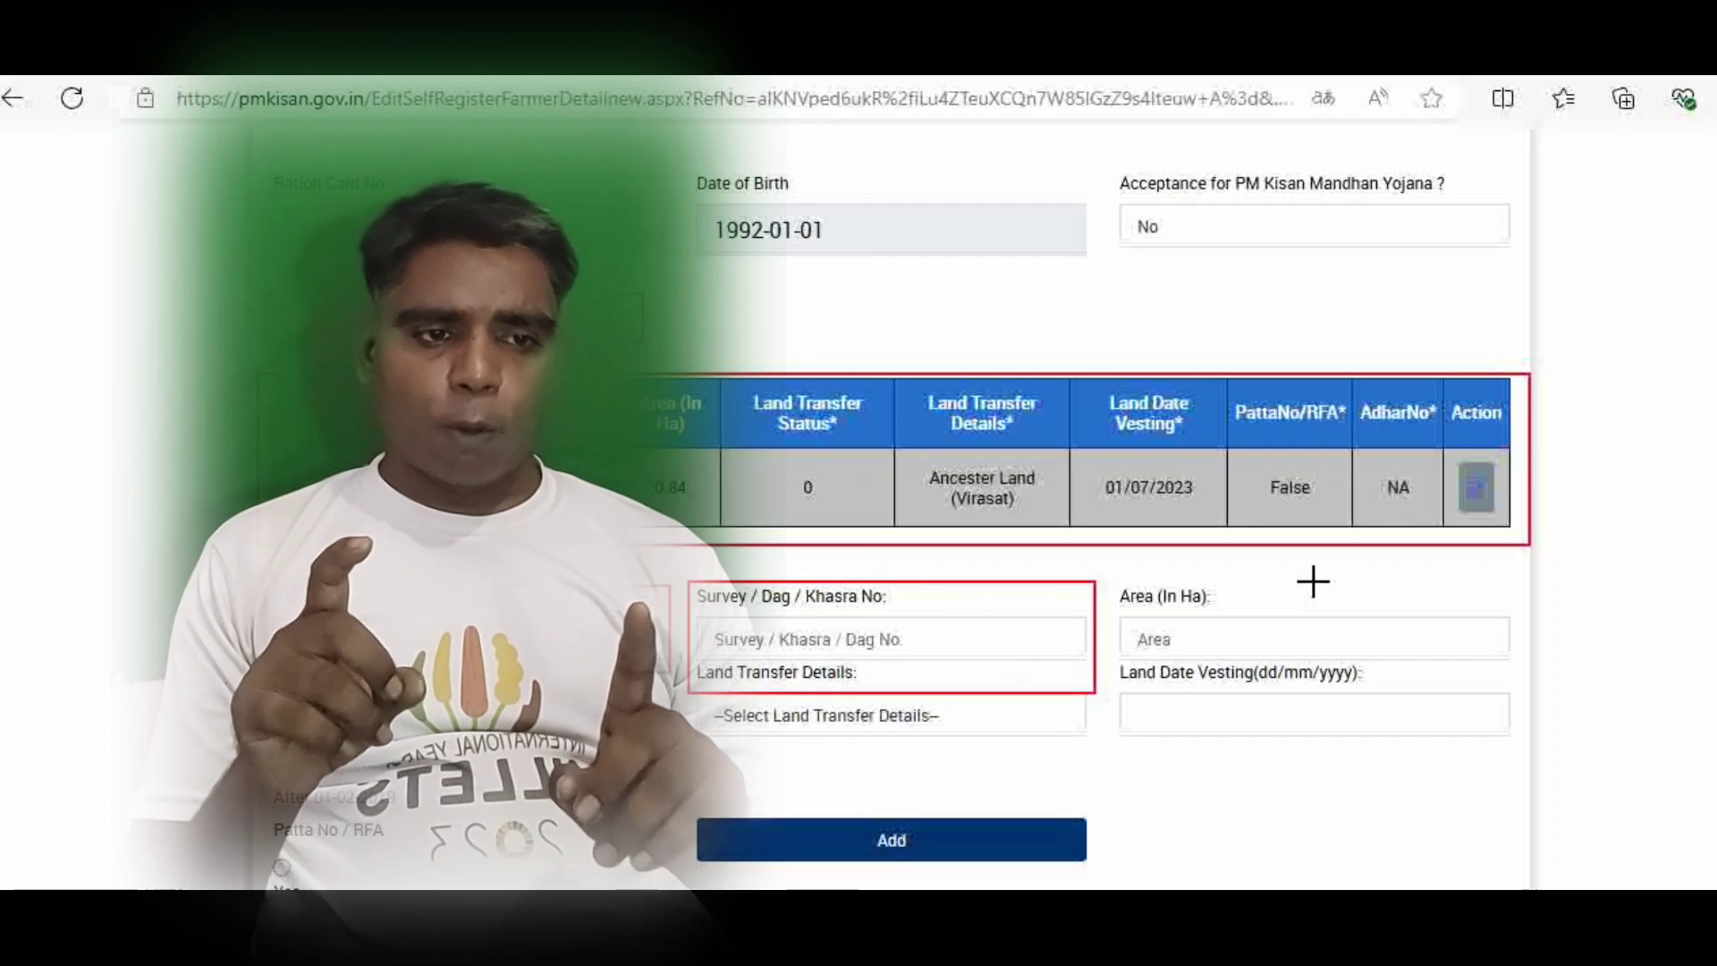
pyautogui.moveTo(1113, 580); pyautogui.dragTo(1521, 666)
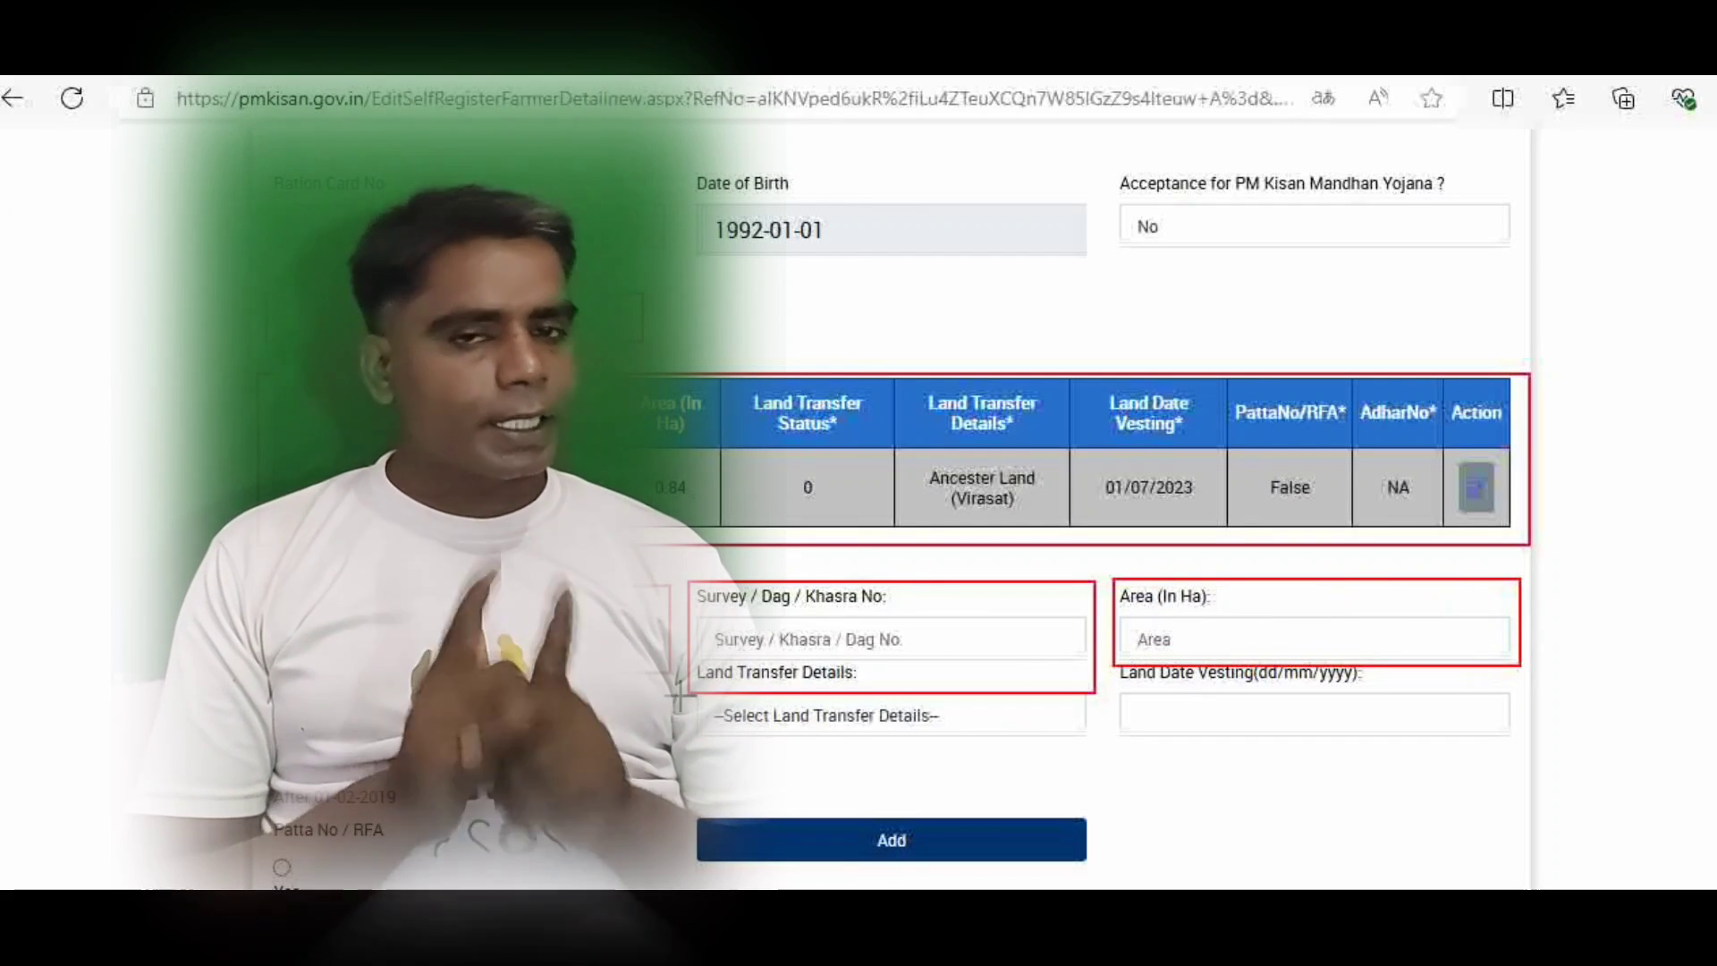
pyautogui.moveTo(681, 696)
pyautogui.mouseDown()
pyautogui.moveTo(912, 767)
pyautogui.moveTo(1286, 719)
pyautogui.moveTo(1499, 745)
pyautogui.mouseUp()
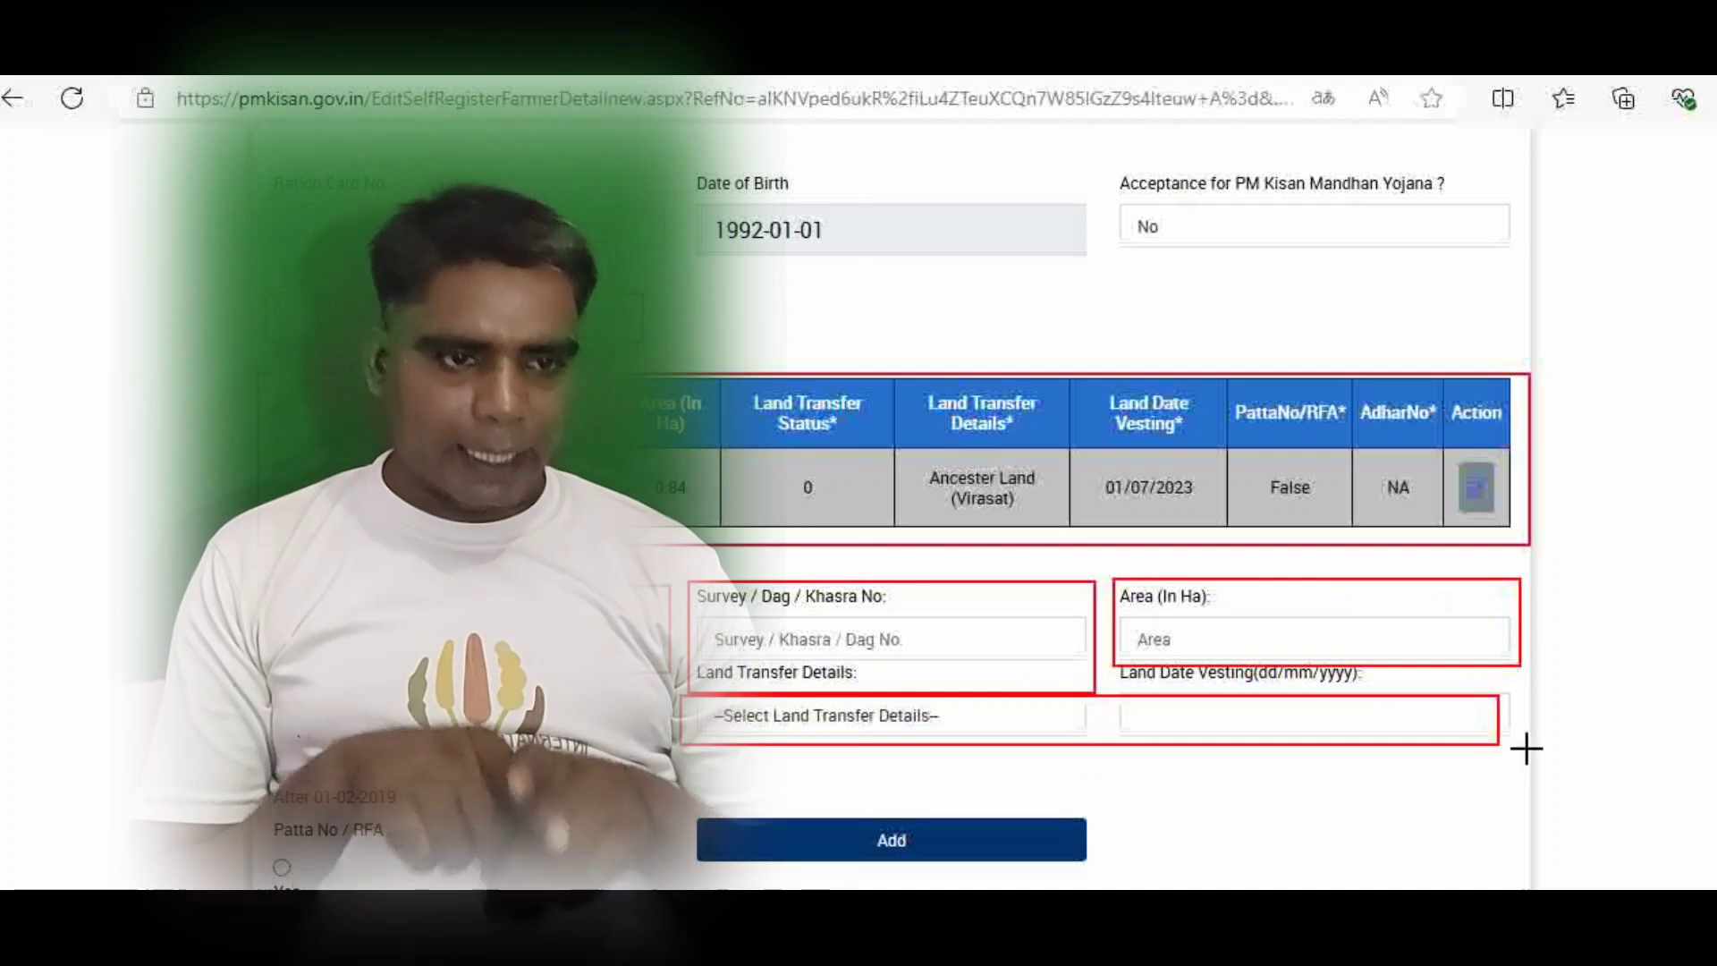
pyautogui.press('Escape')
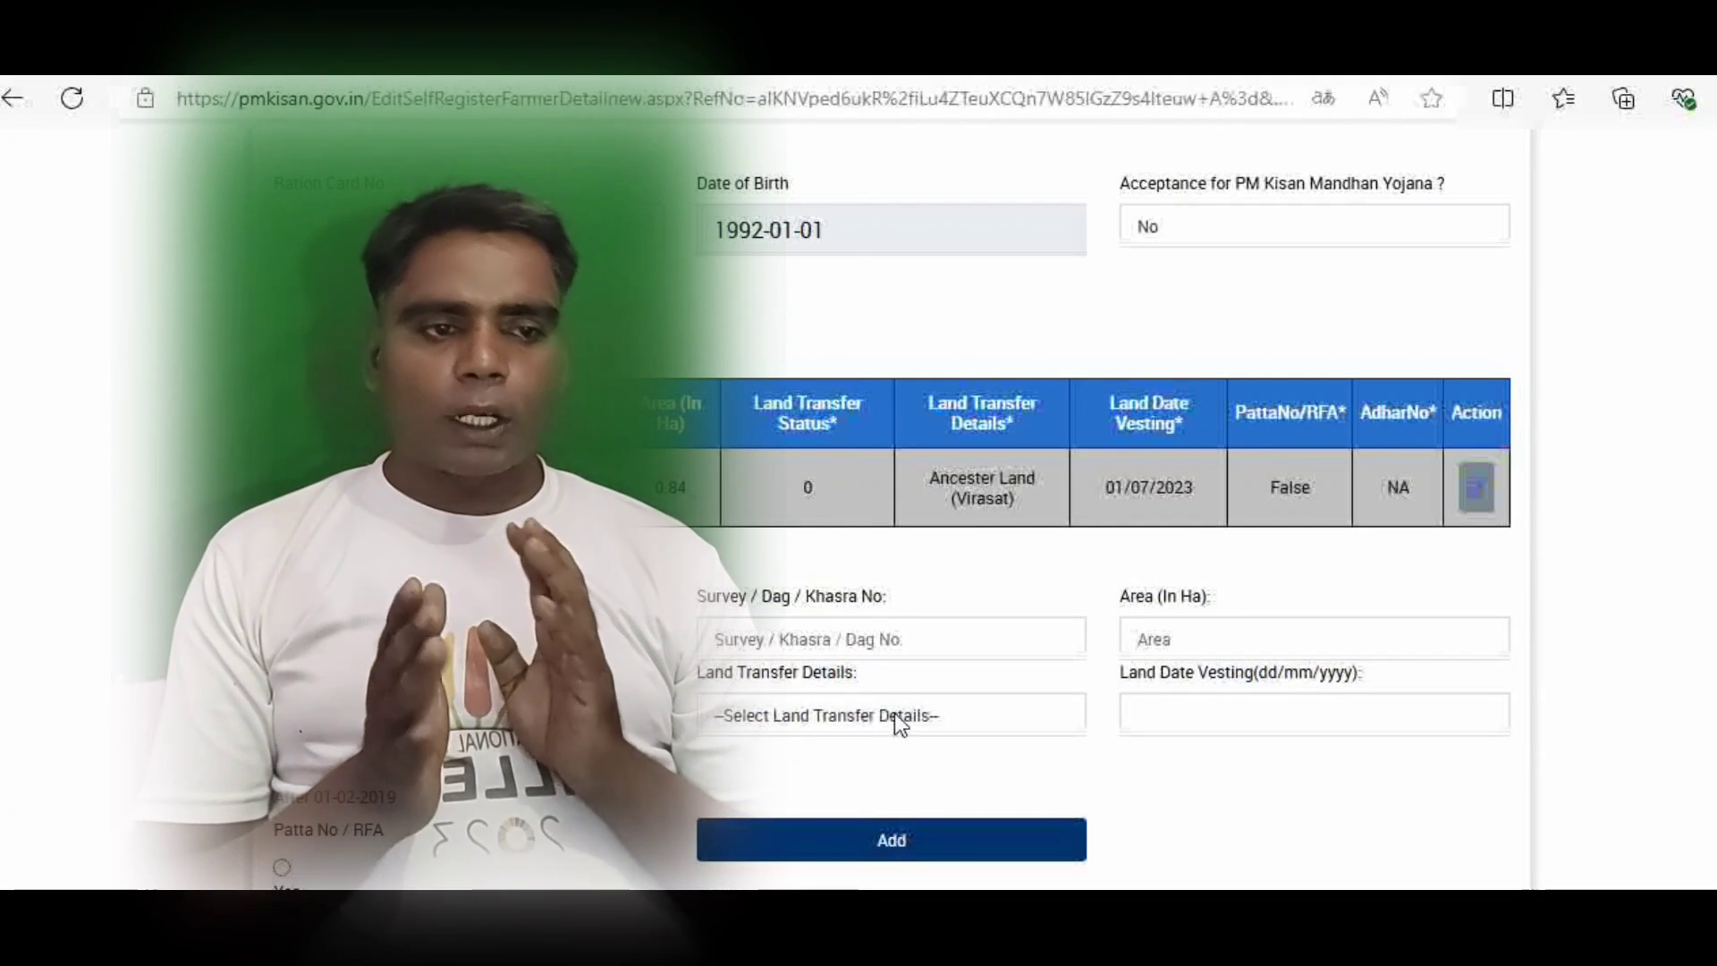
pyautogui.click(894, 713)
pyautogui.click(894, 713)
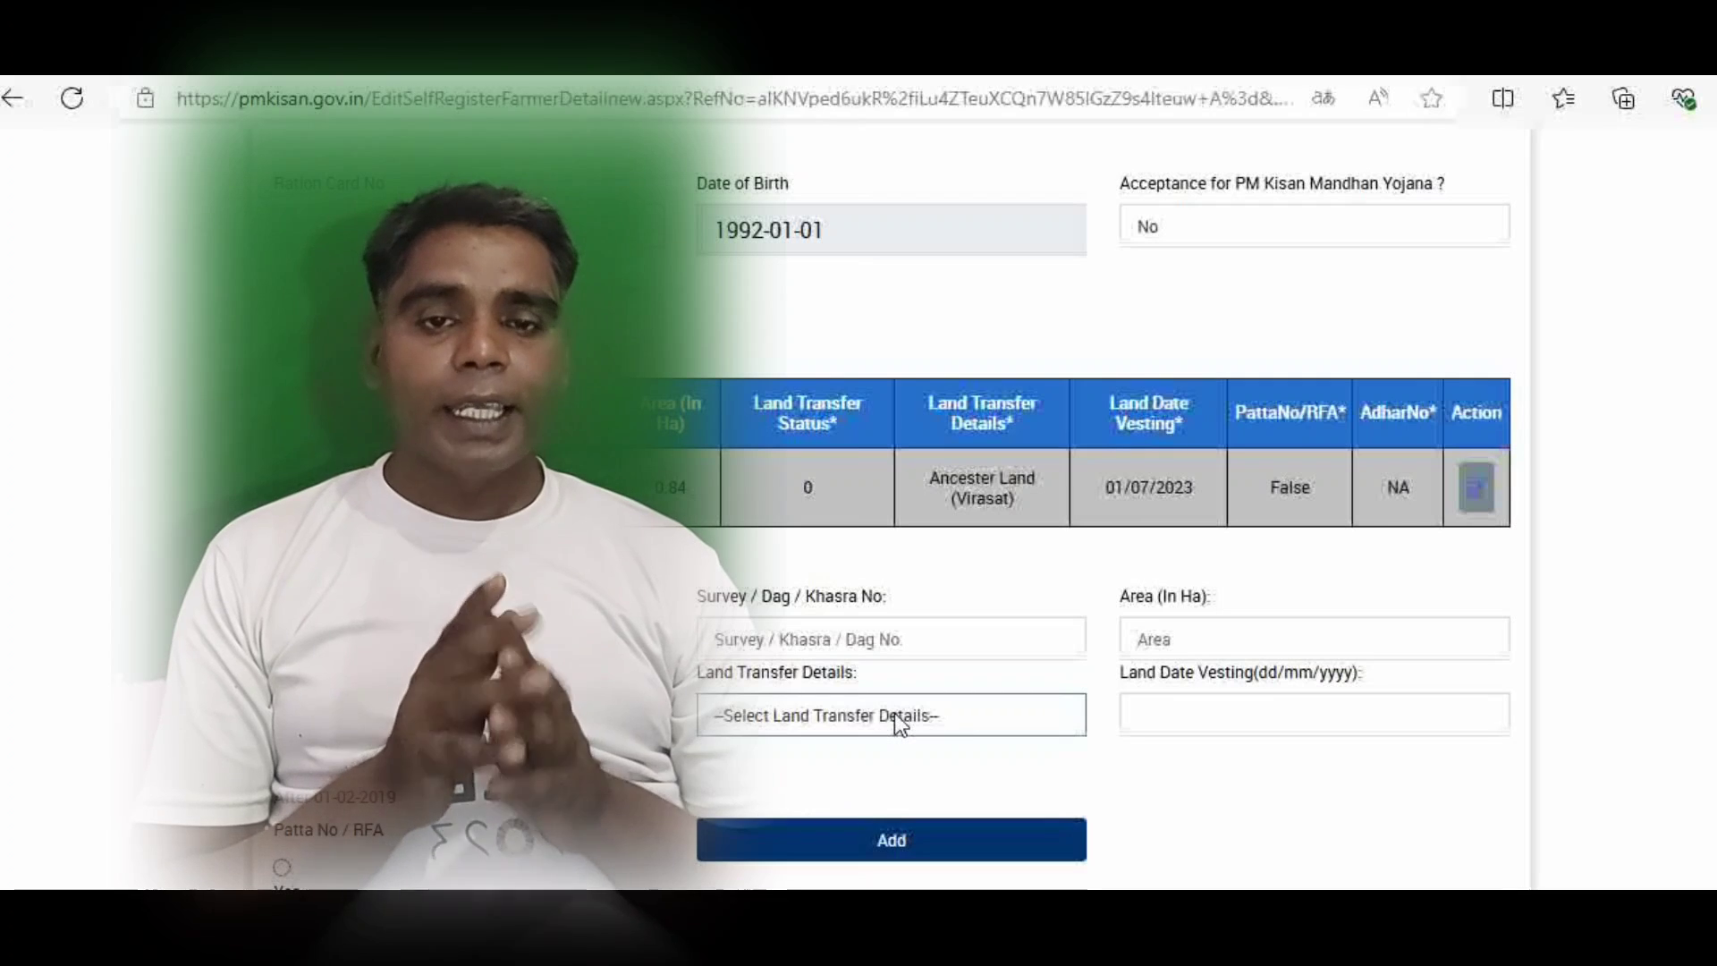
pyautogui.scroll(-2, 895, 716)
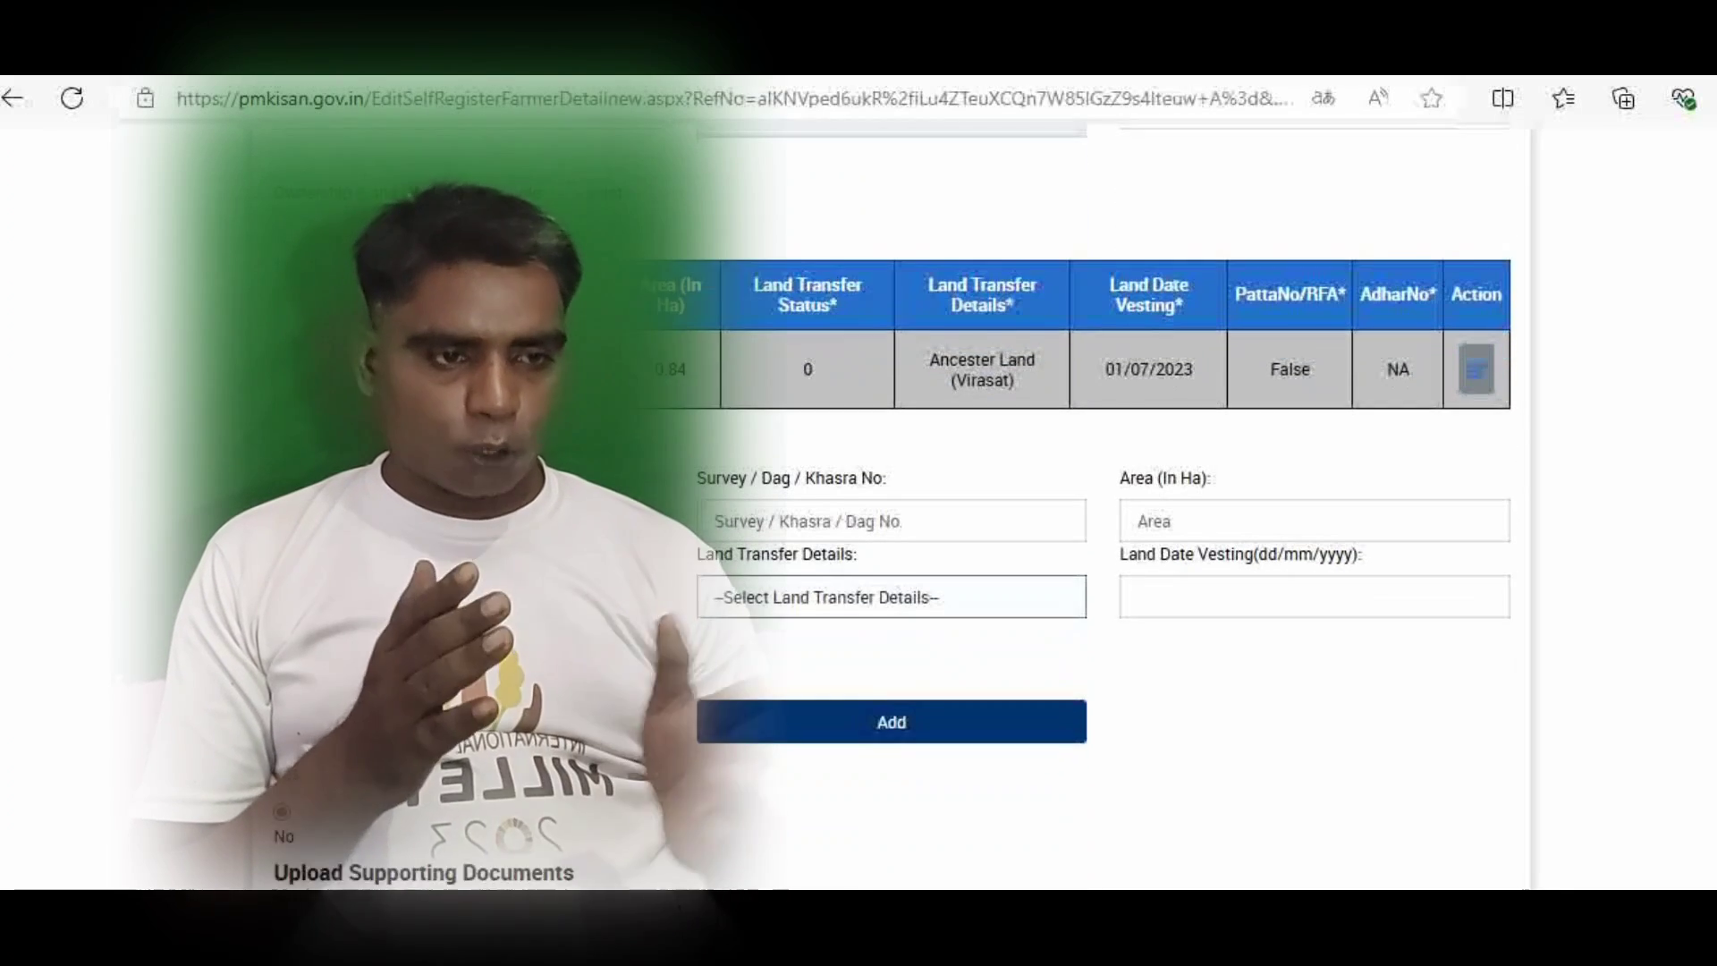
pyautogui.scroll(-1, 894, 626)
# Step: Set Land Transfer Details to Ancester Land (Virasat), leaving the Land Date Vesting date unpicked
pyautogui.click(912, 541)
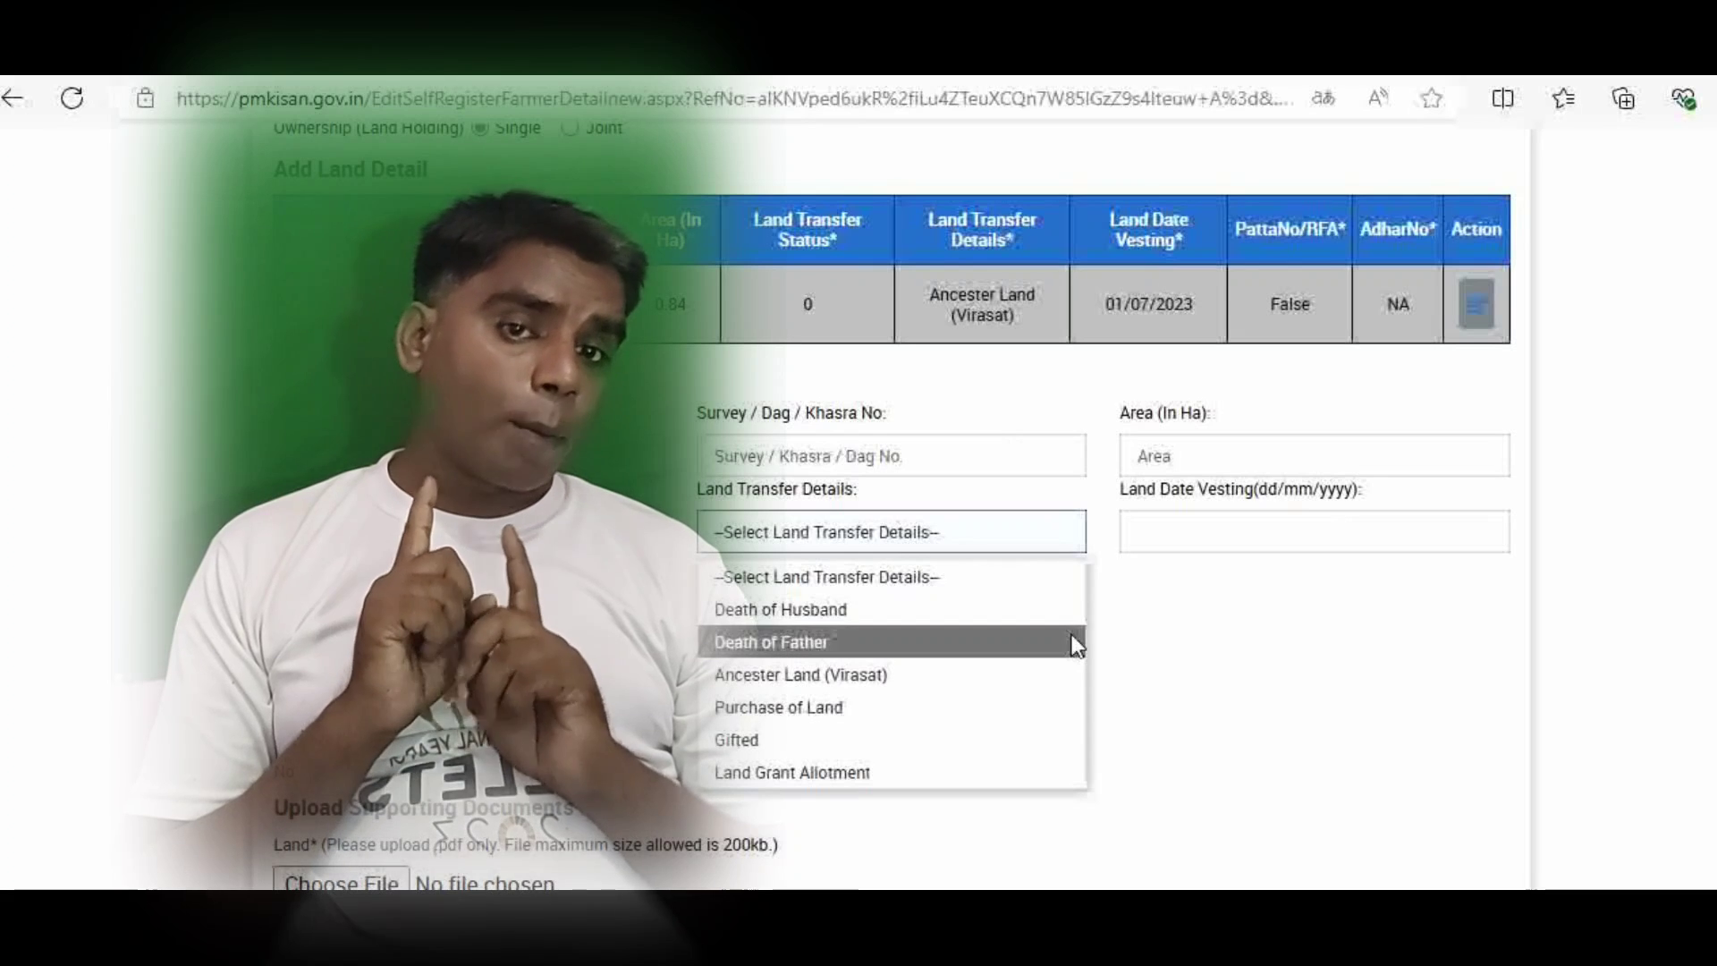
pyautogui.click(1297, 903)
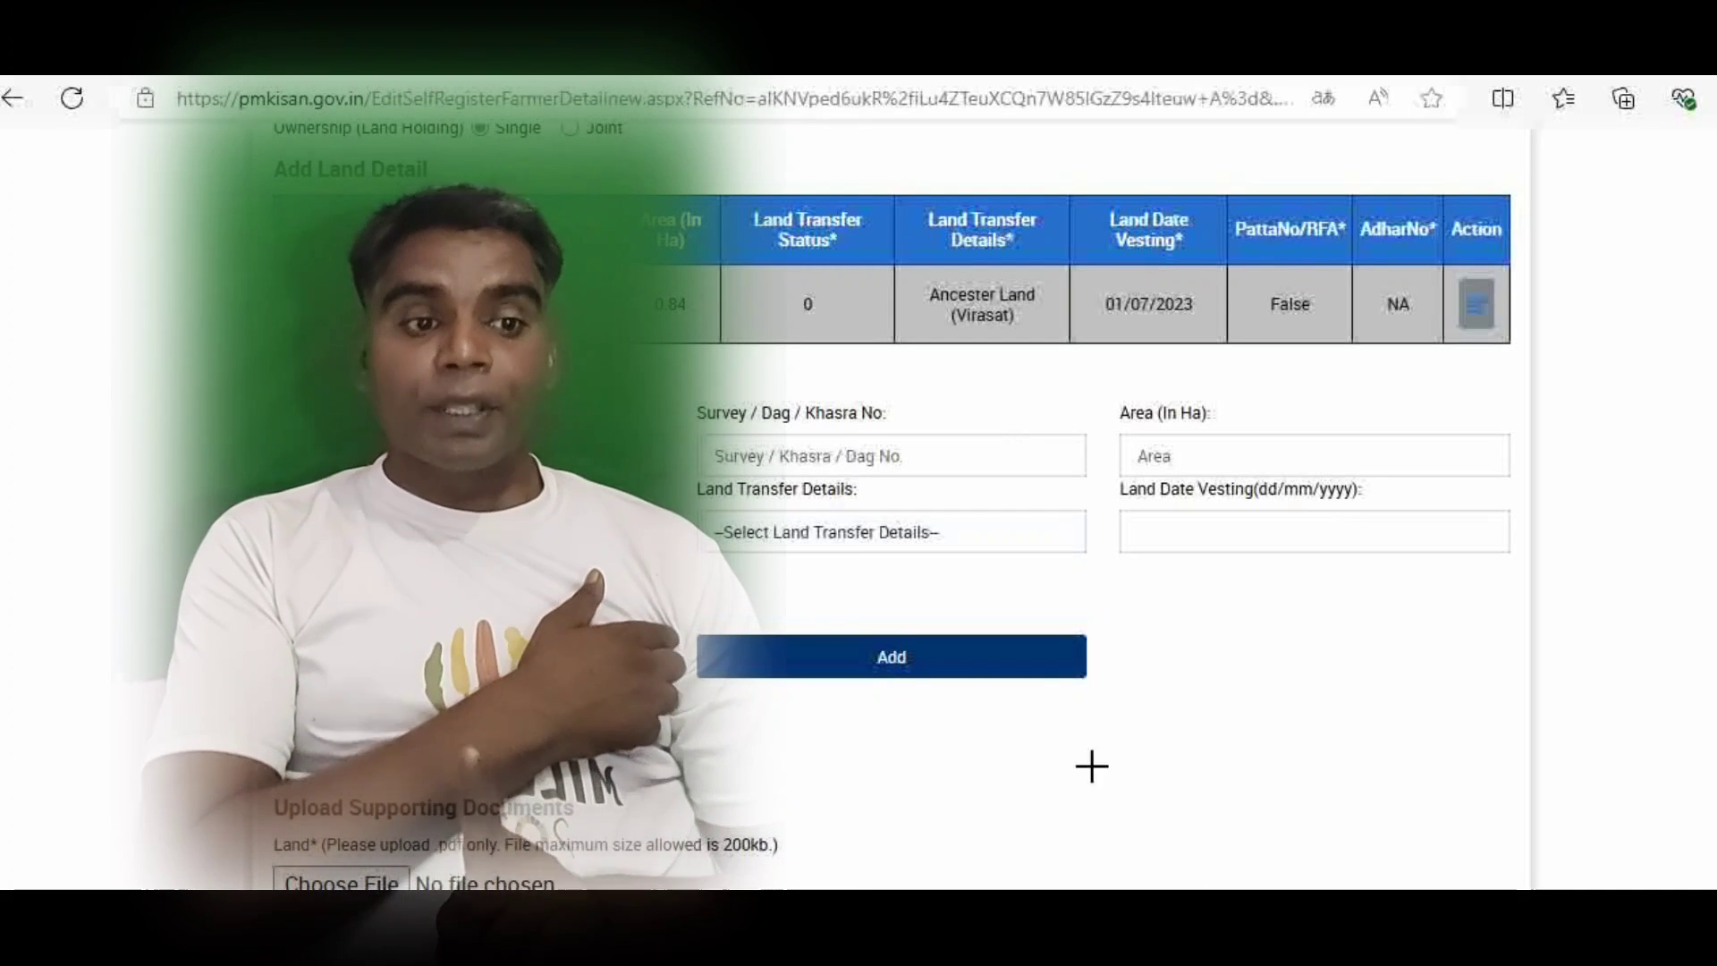
pyautogui.click(901, 540)
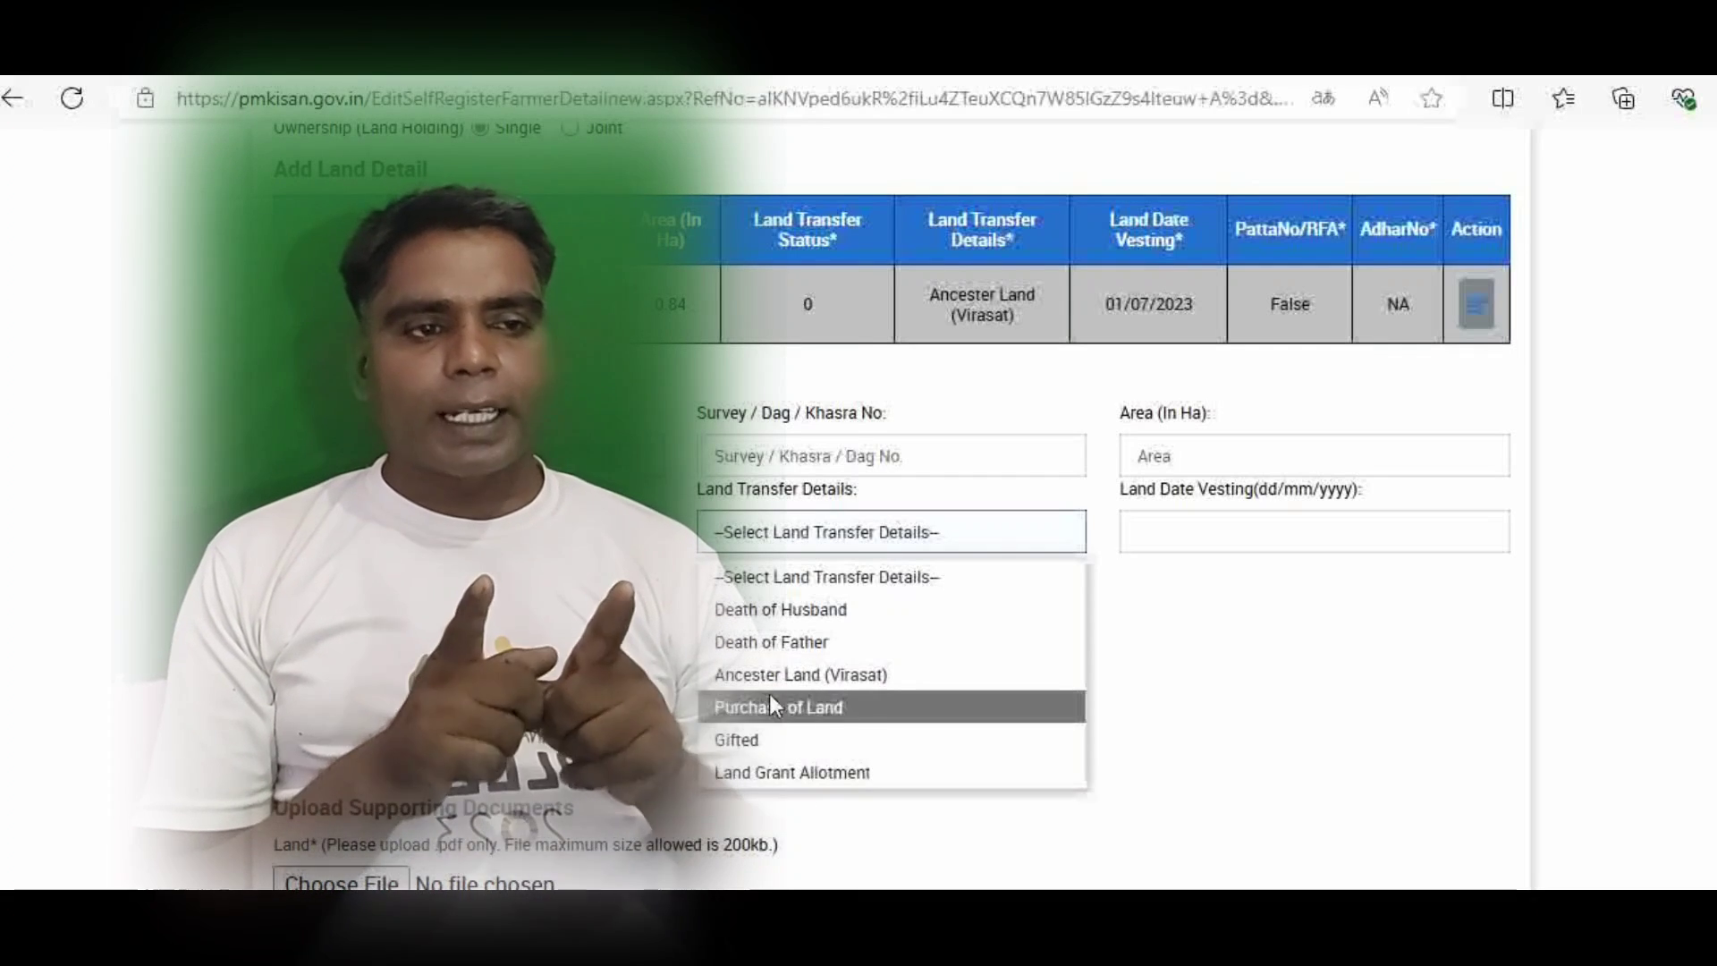
pyautogui.click(921, 676)
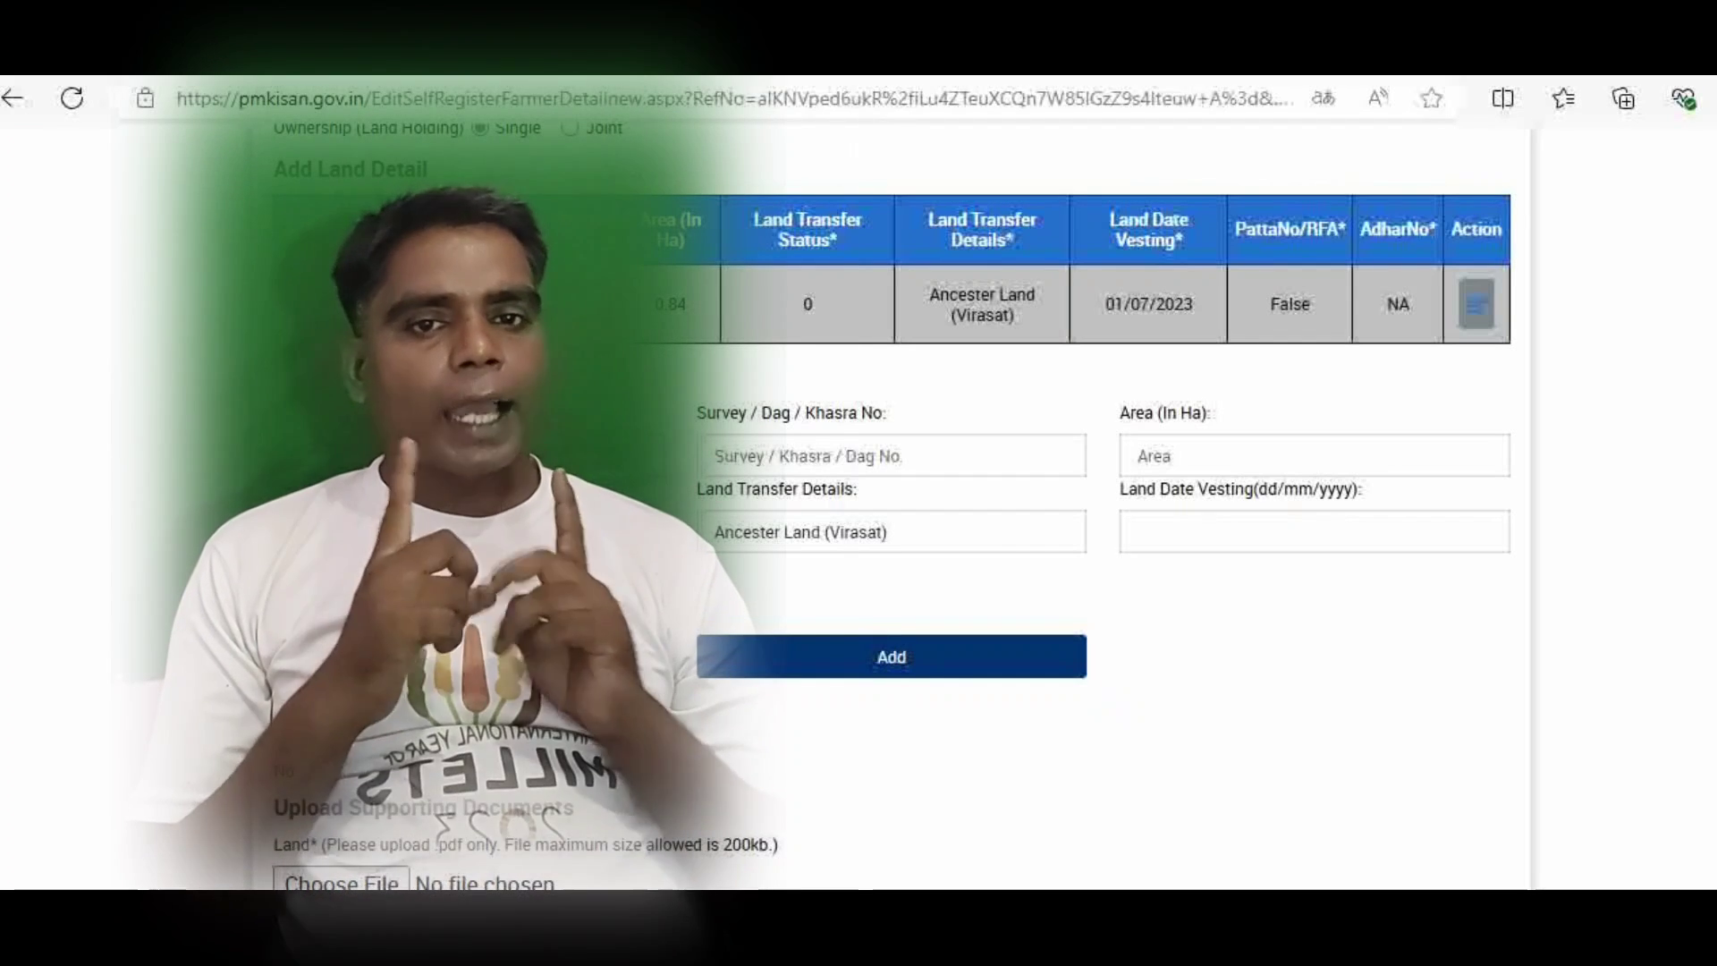
pyautogui.click(1154, 515)
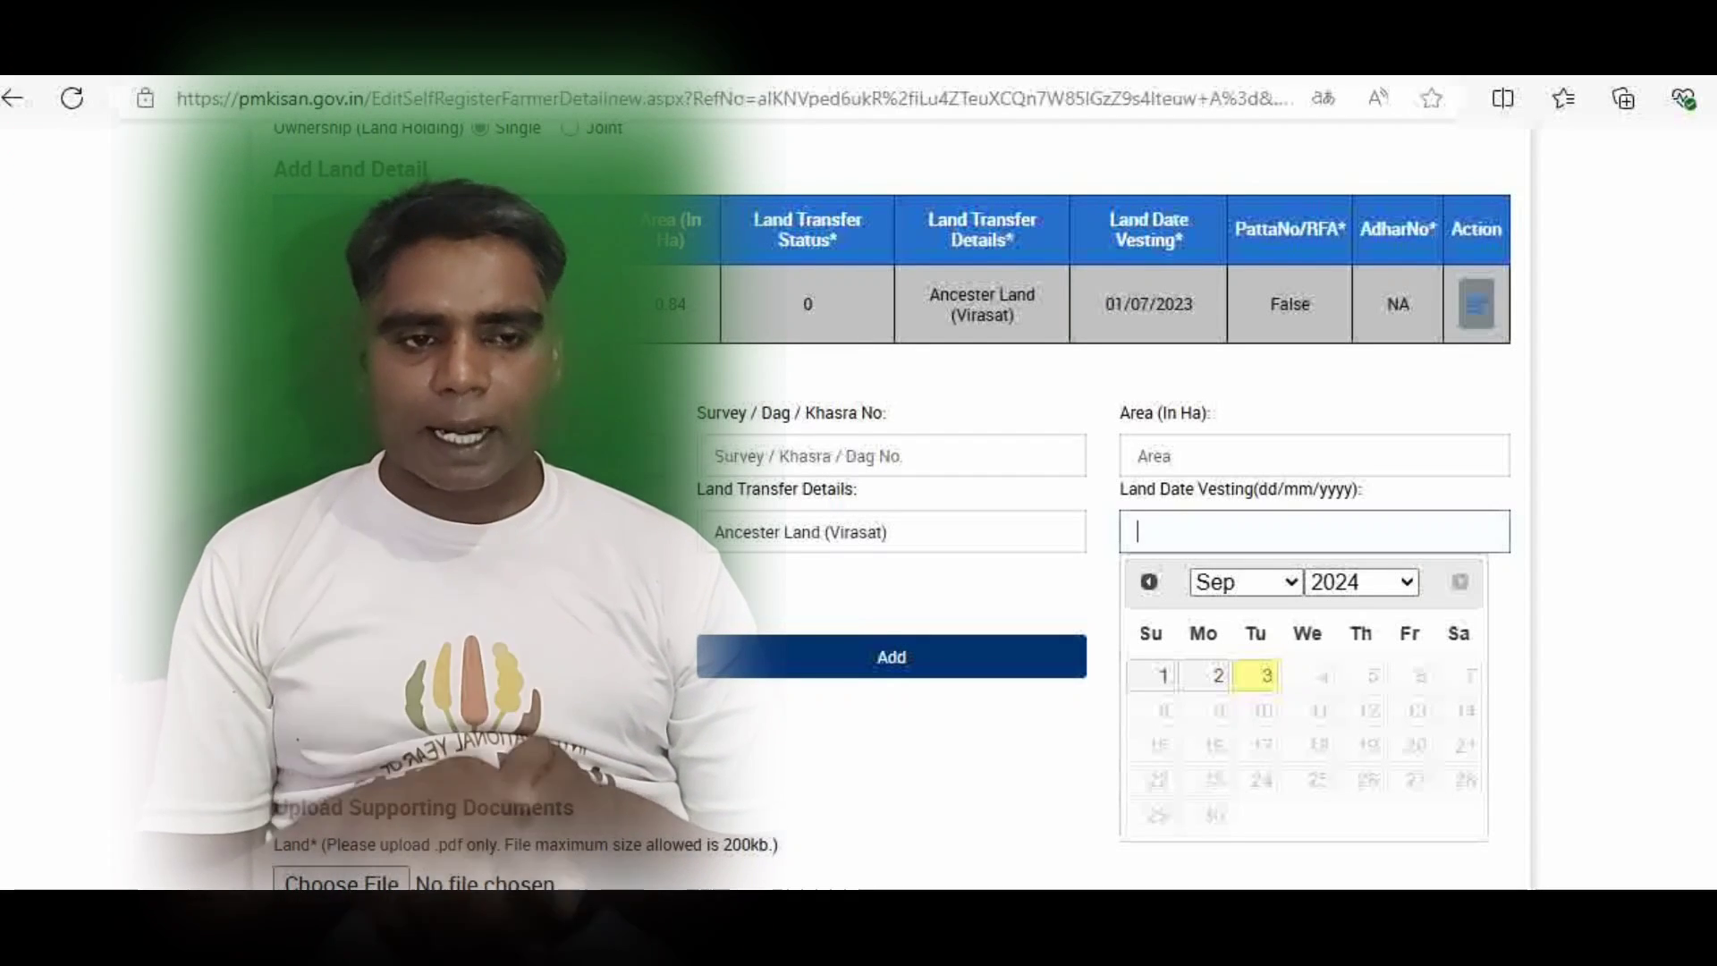
pyautogui.click(1024, 732)
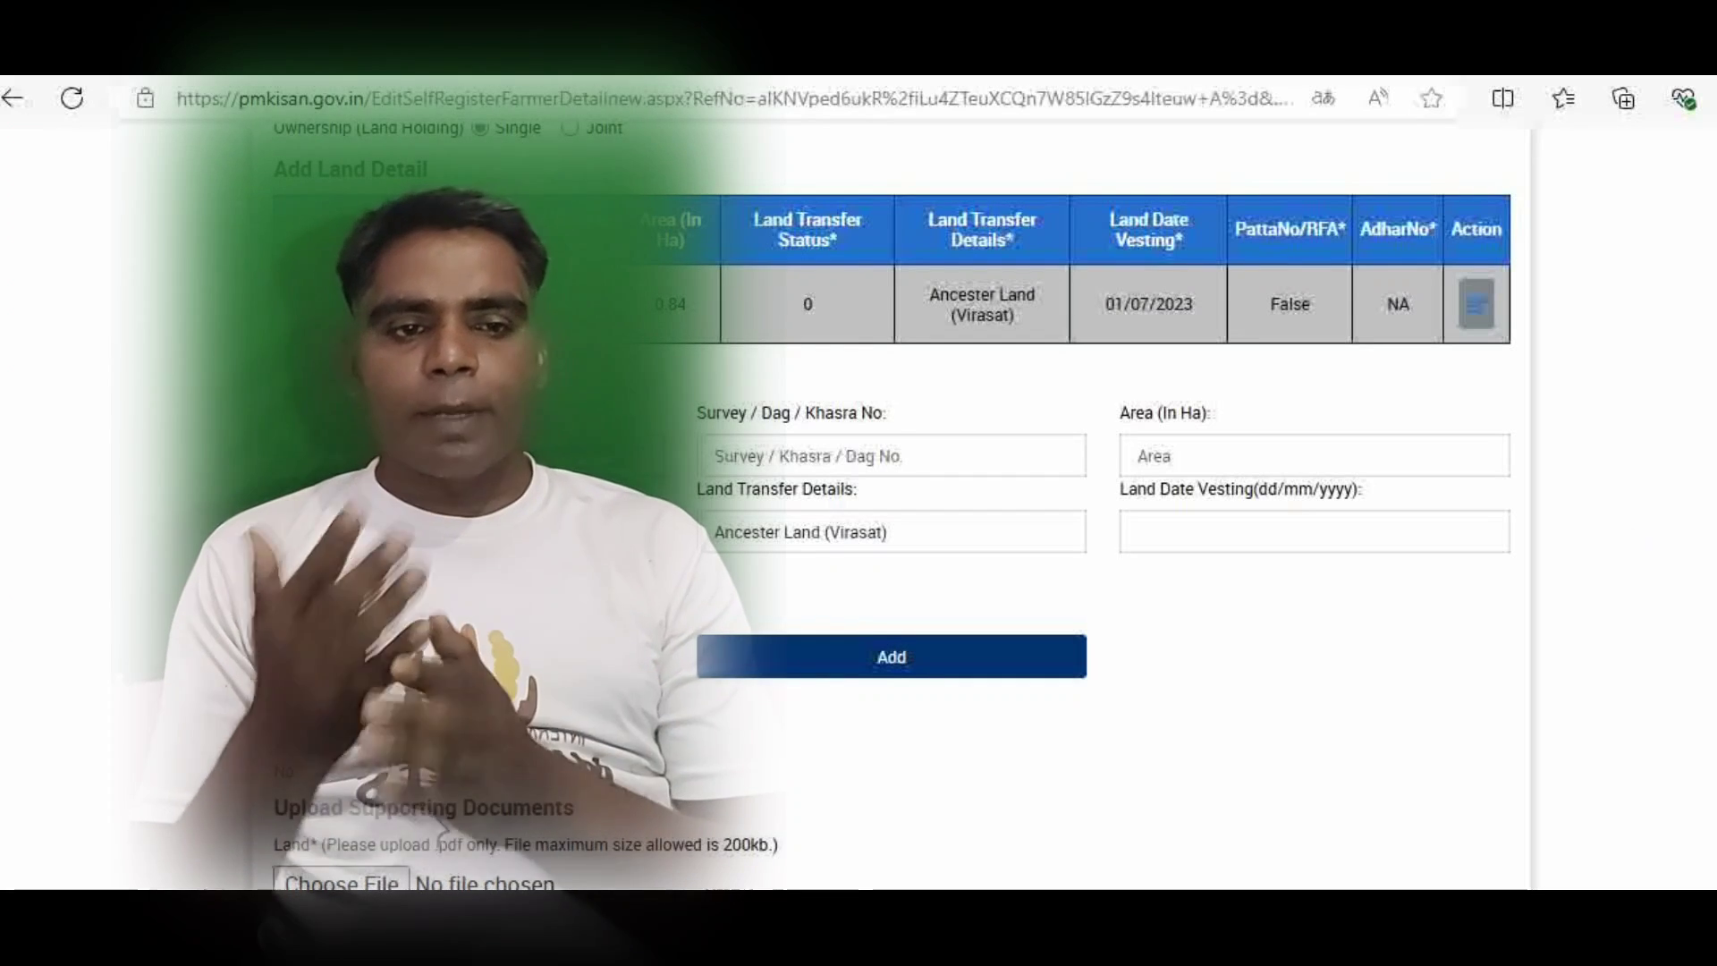
pyautogui.scroll(-1, 1391, 286)
pyautogui.scroll(-1, 1457, 683)
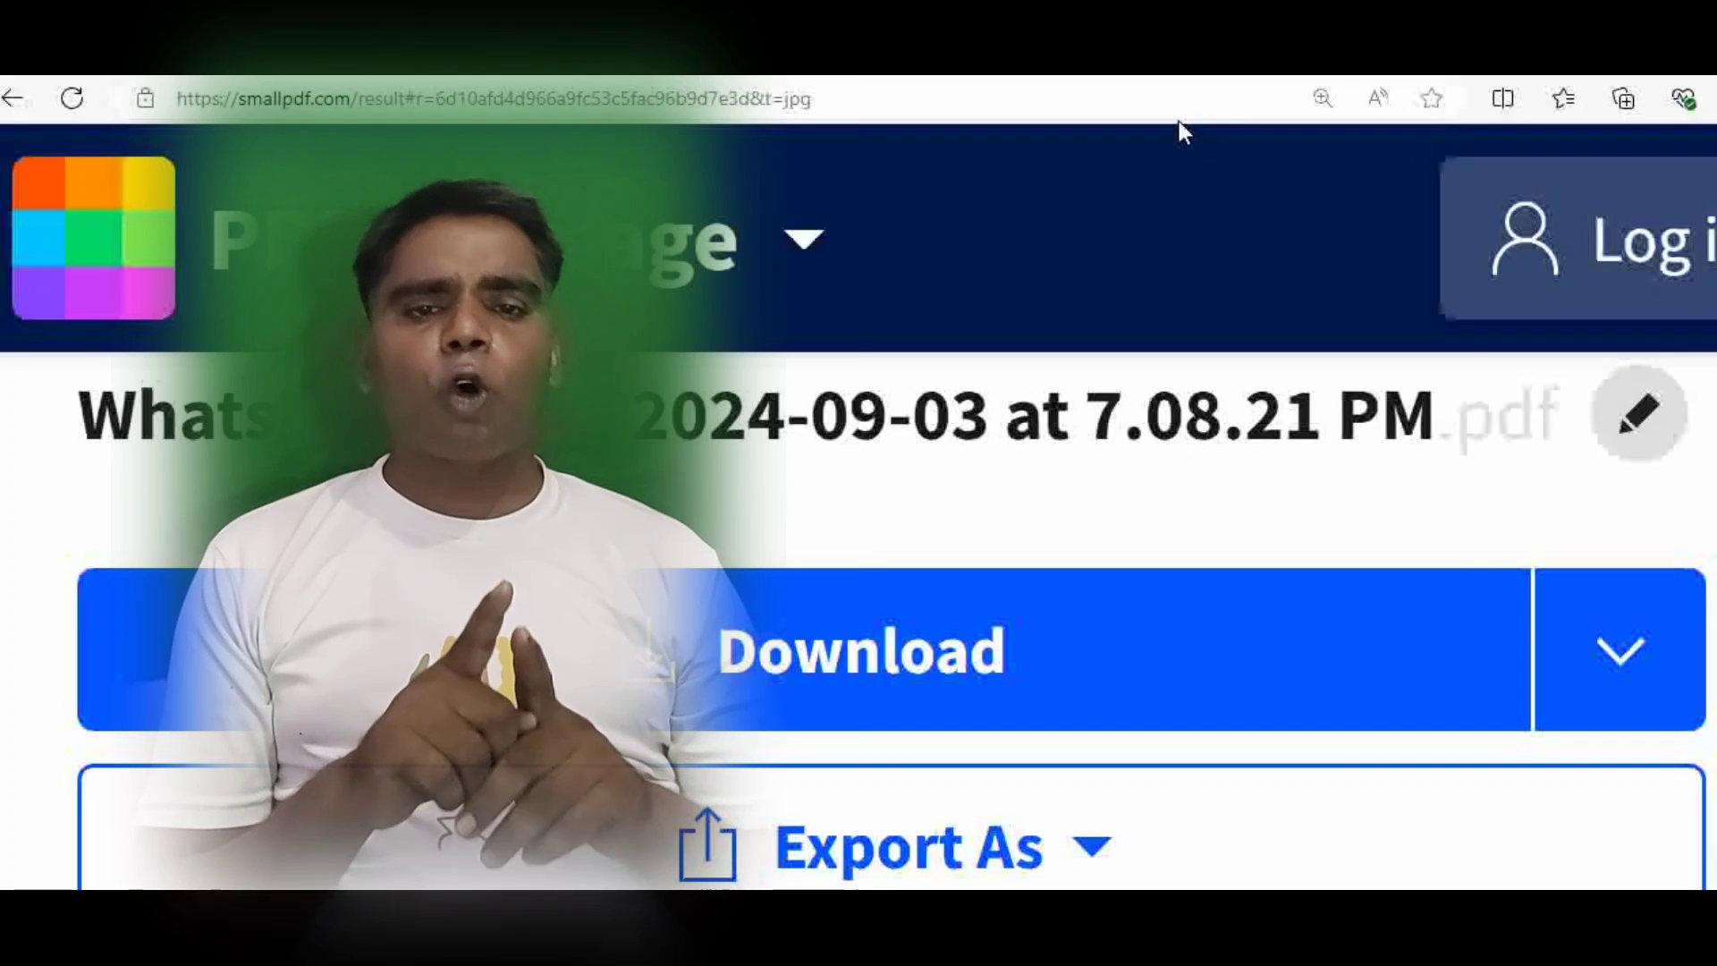
# Step: Begin a web search for 'jpg to pdf' from the browser address bar
pyautogui.click(1177, 109)
pyautogui.write('j')
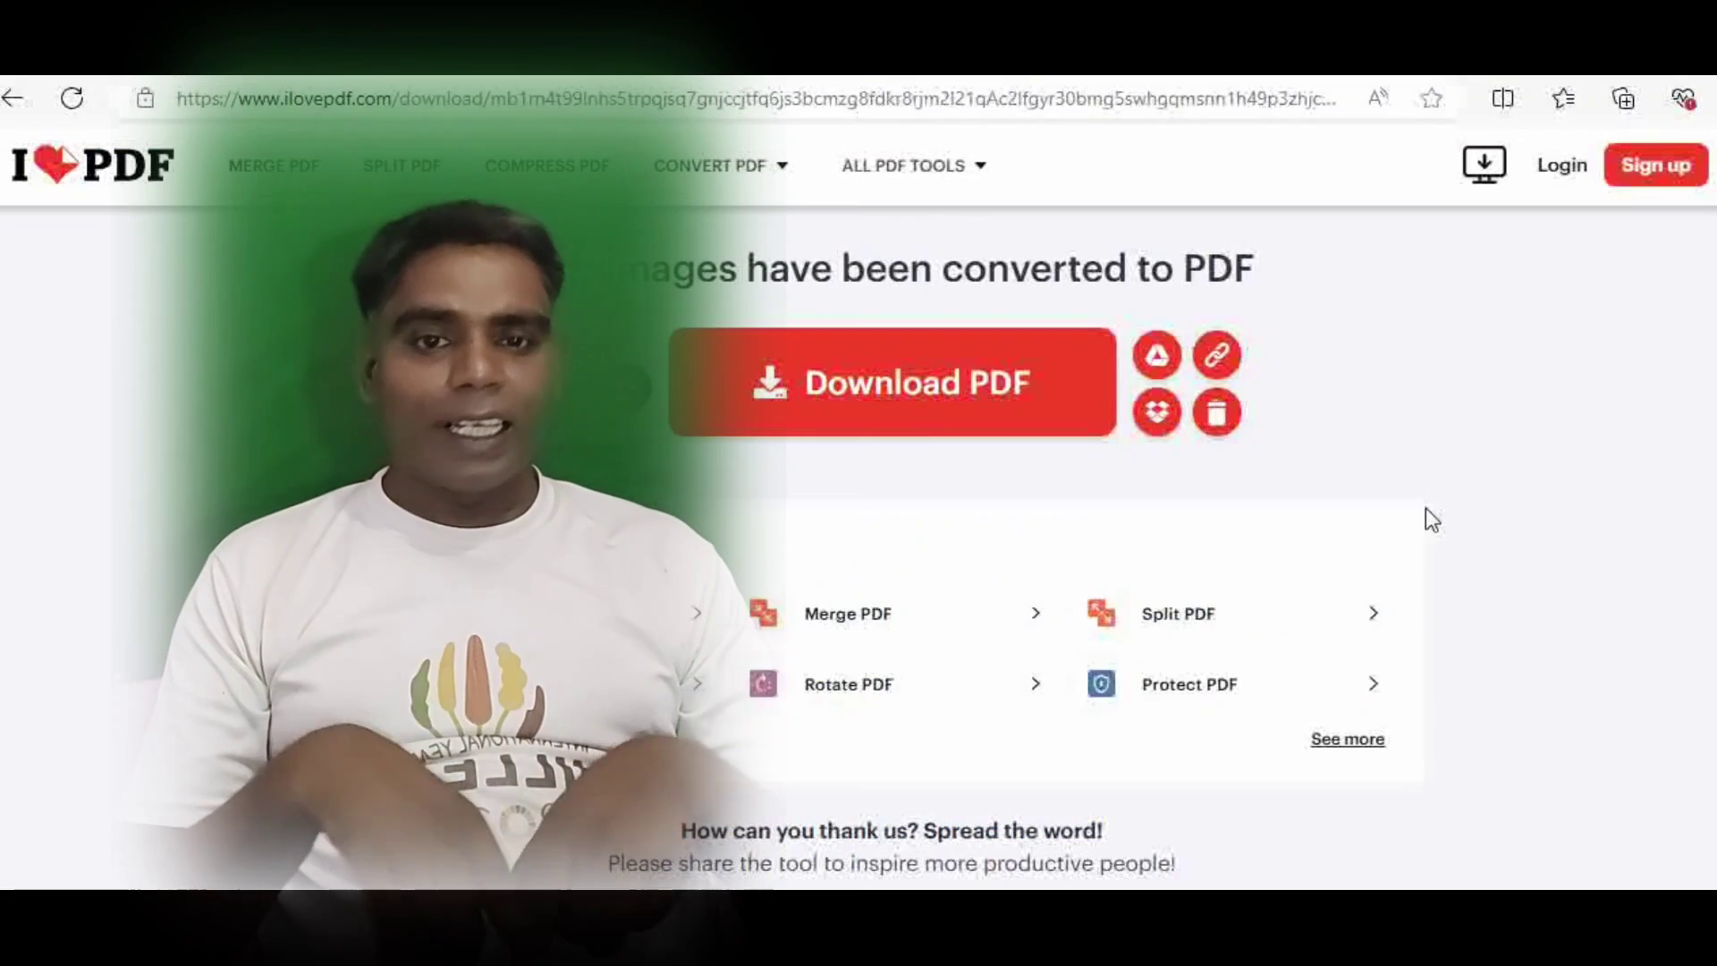
# Step: Download the converted PDF from the iLovePDF result page
pyautogui.click(872, 404)
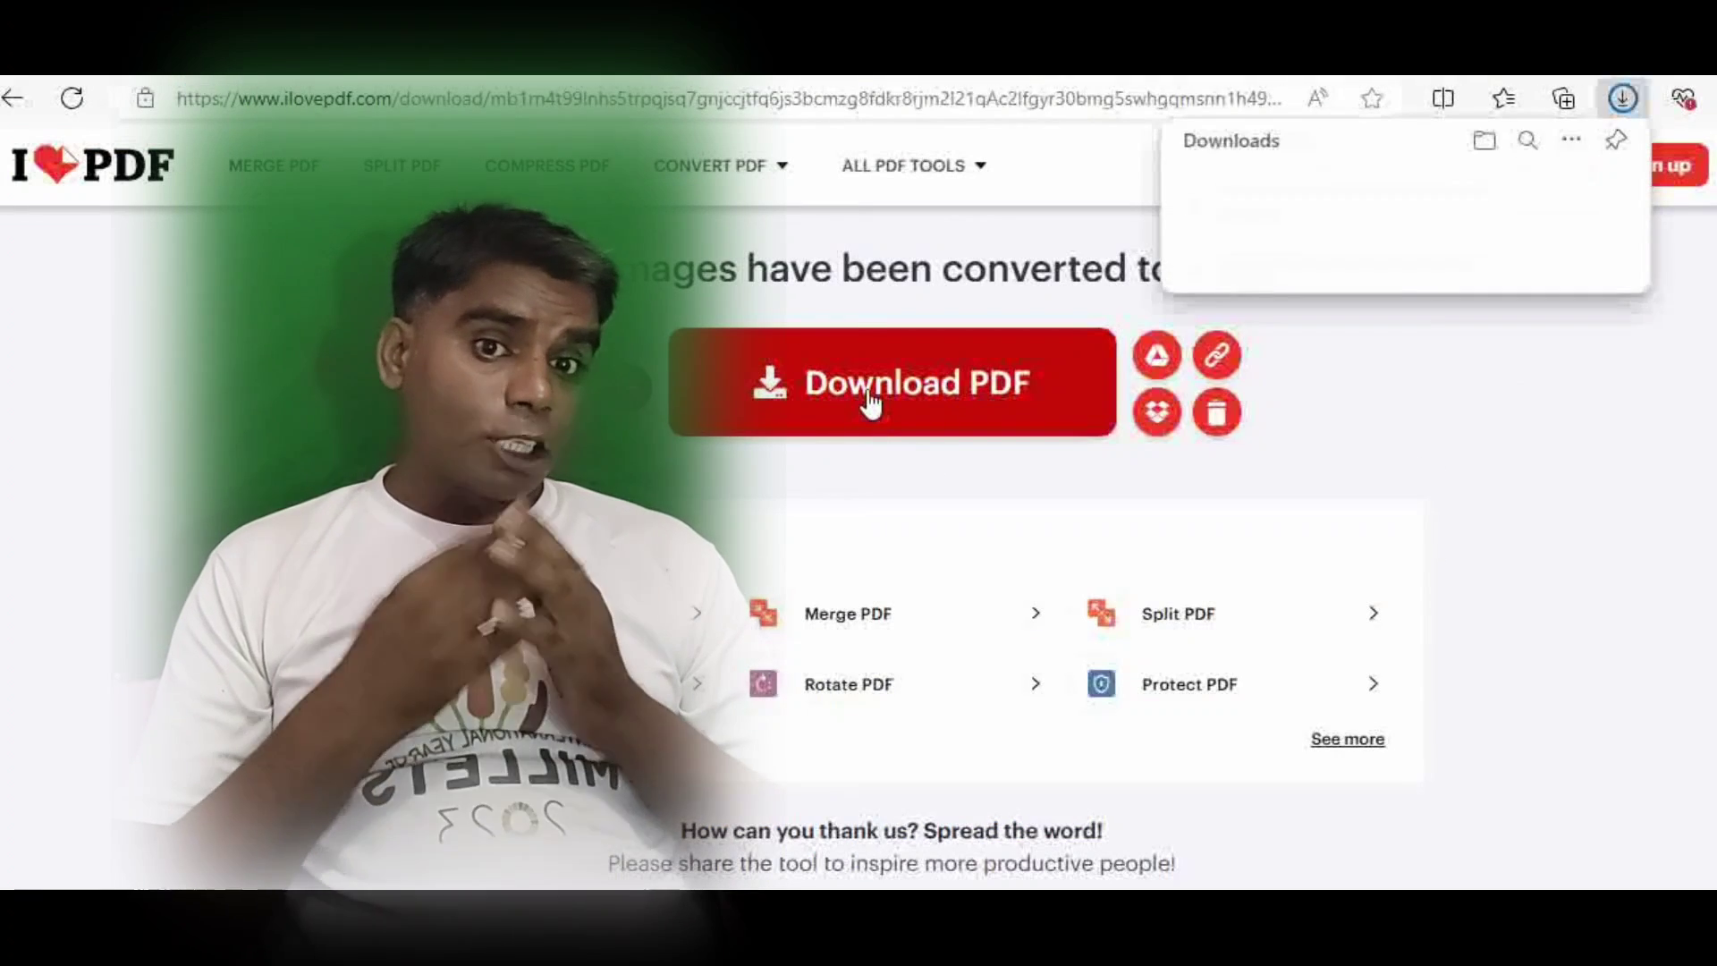